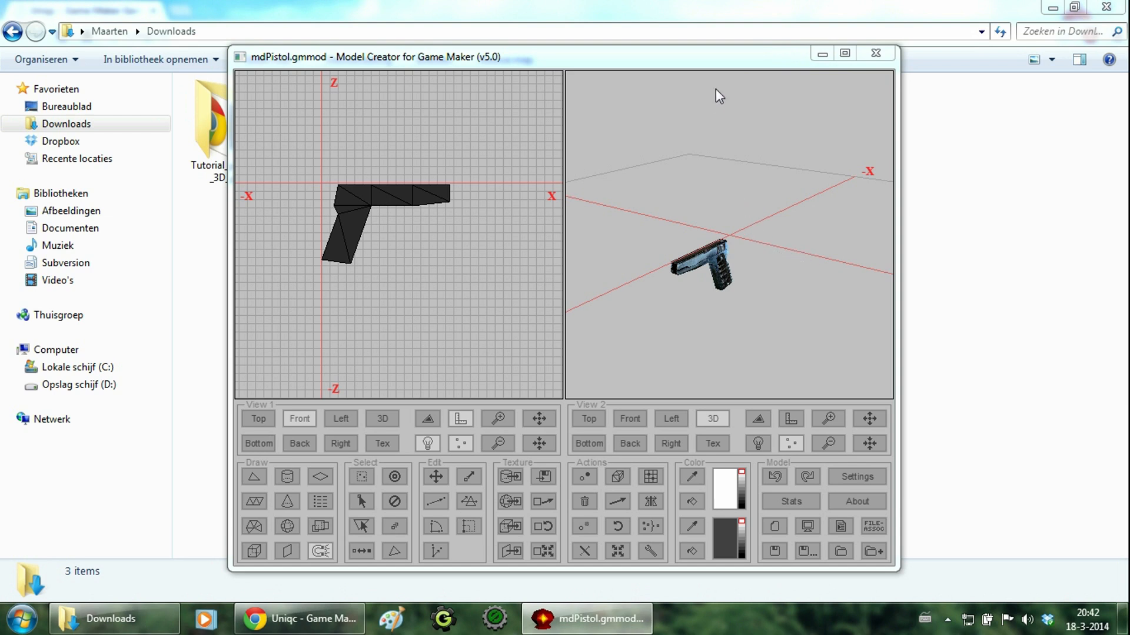
Step: Examine the finished pistol model from several angles in the 3D view and close its window
click(714, 63)
scroll(722, 286, up, 6)
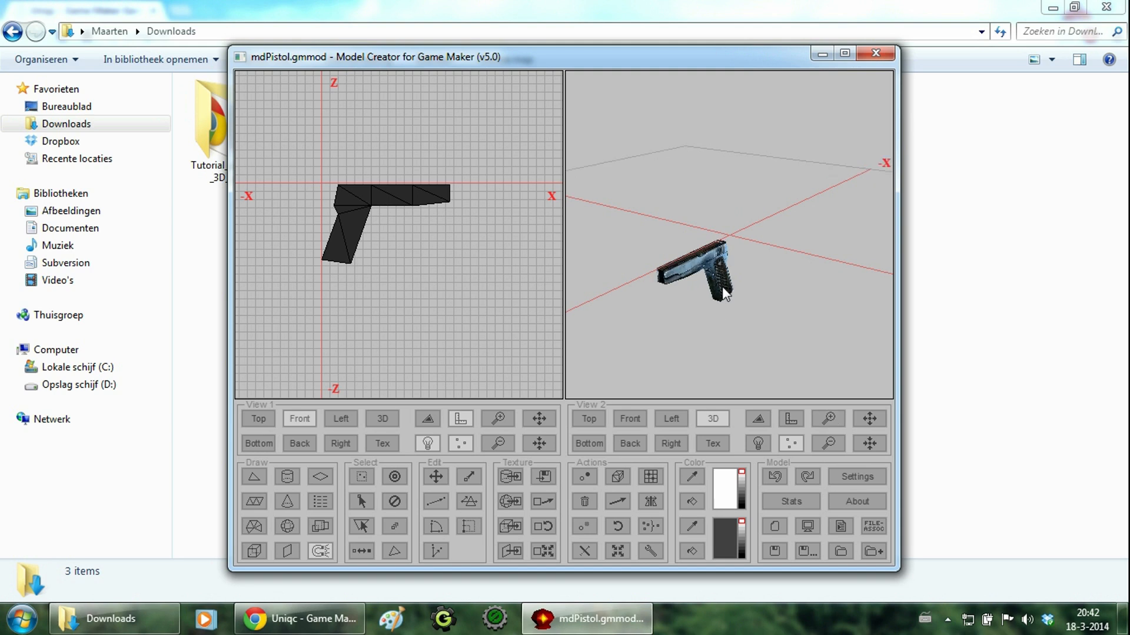
middle_drag(716, 341, 571, 339)
middle_drag(787, 288, 791, 155)
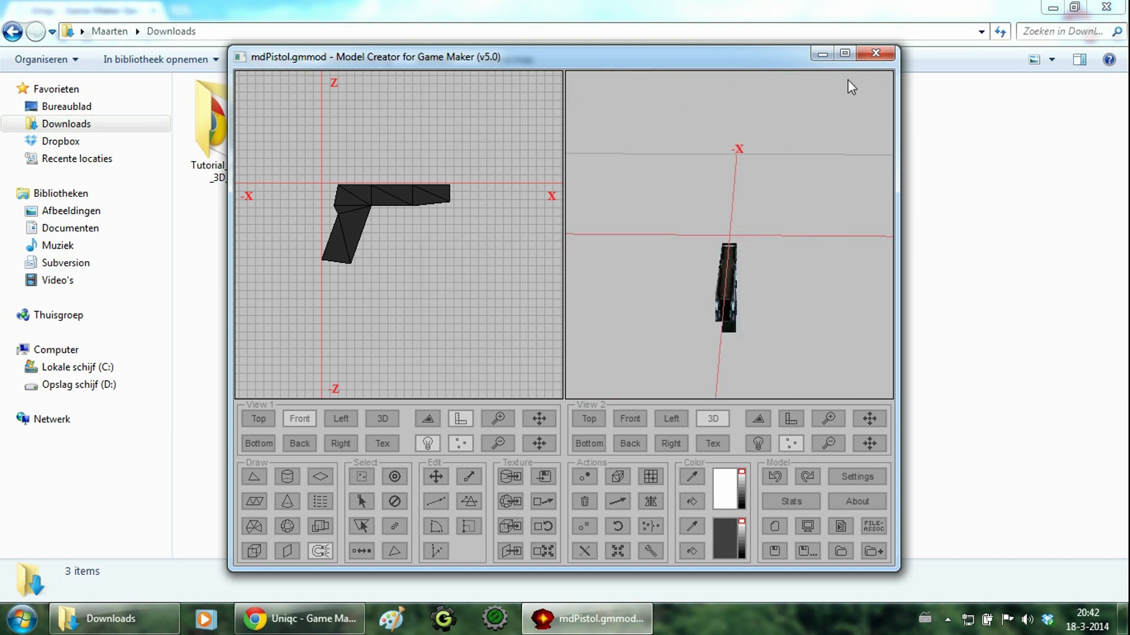
click(875, 54)
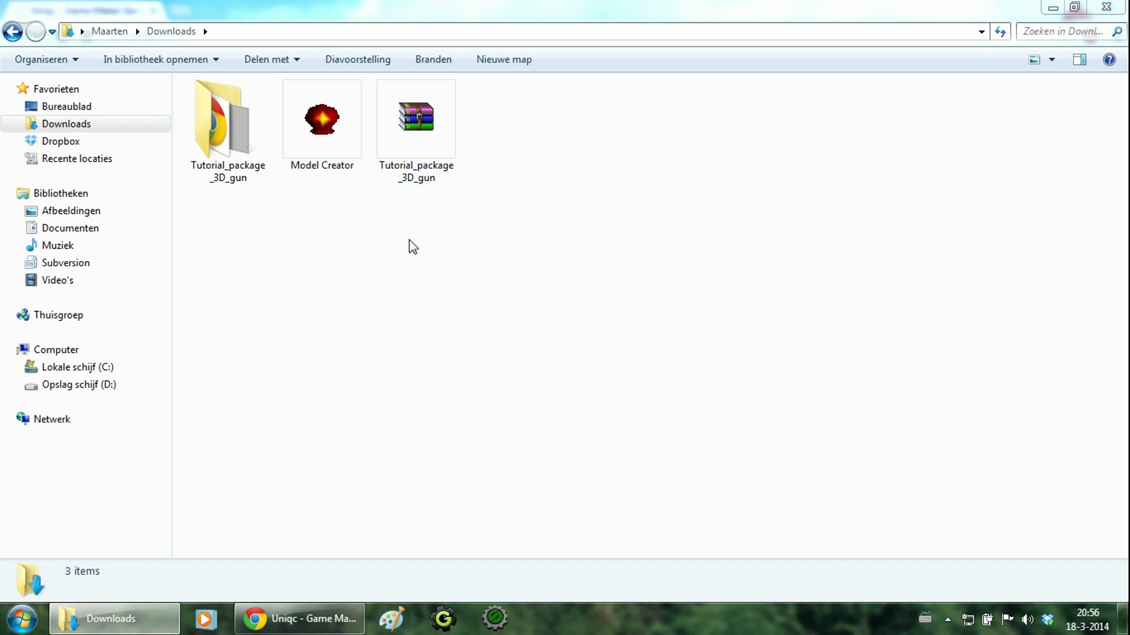
Step: Open the Model Creator v5 web link from the Tutorial_package_3D_gun folder and view the page's download section
double_click(228, 144)
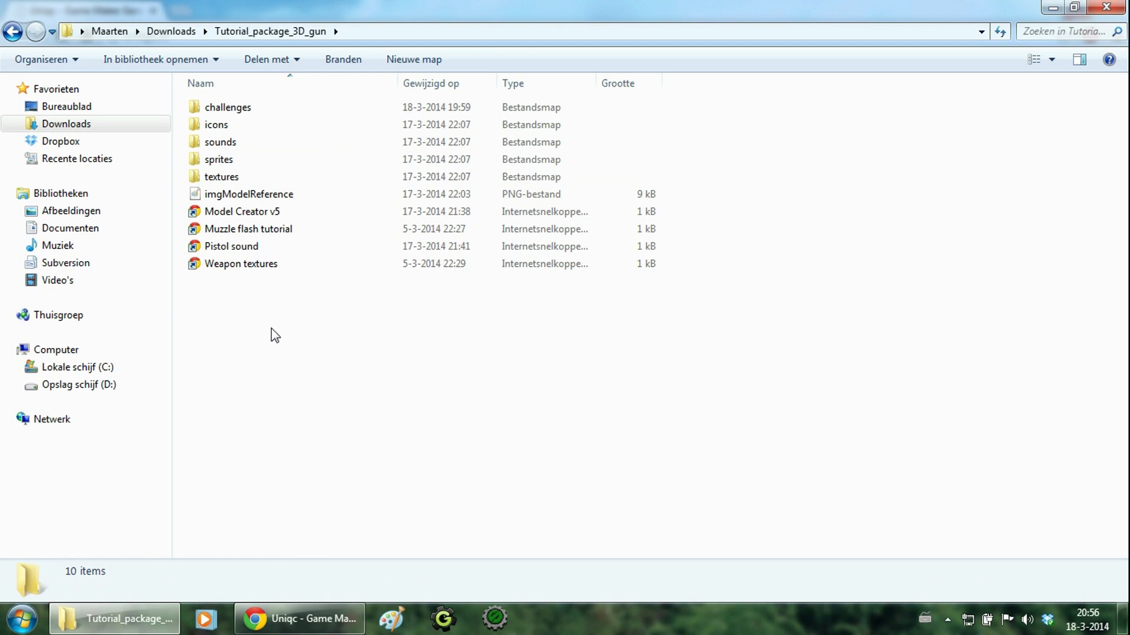
double_click(269, 215)
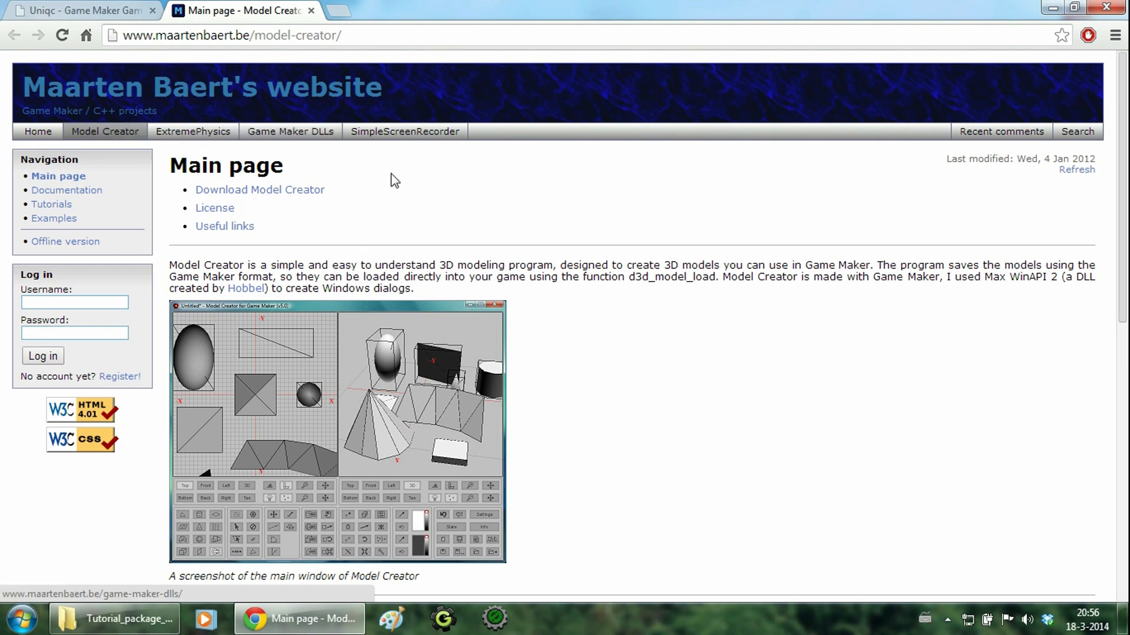
scroll(426, 227, down, 1)
scroll(502, 325, down, 3)
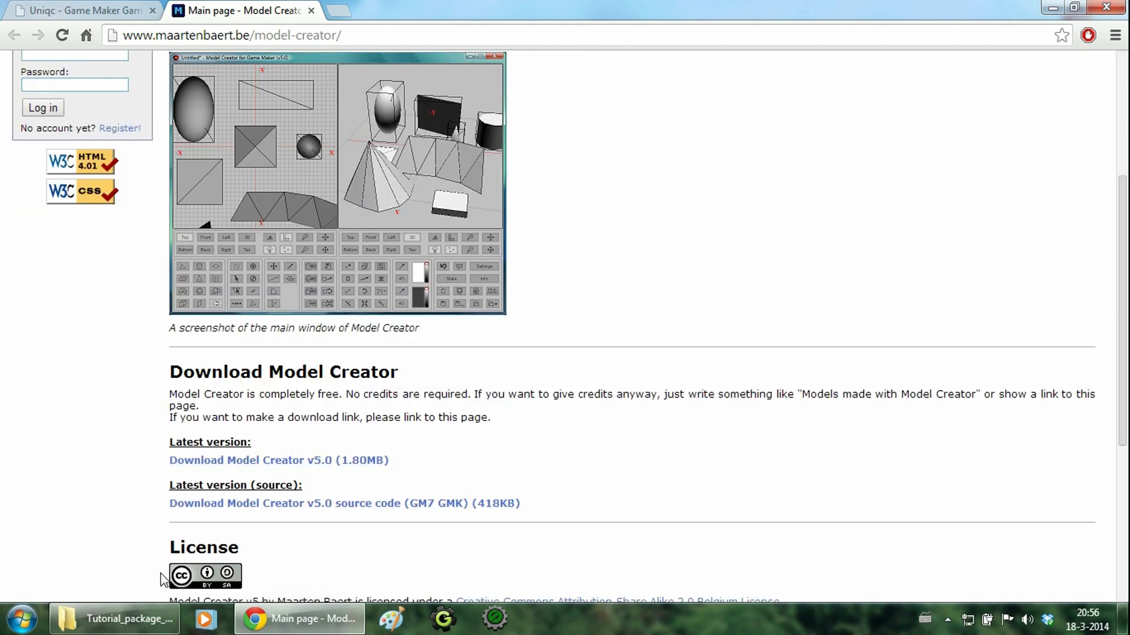
Step: Return to the Downloads folder in the file explorer and launch Model Creator
click(158, 617)
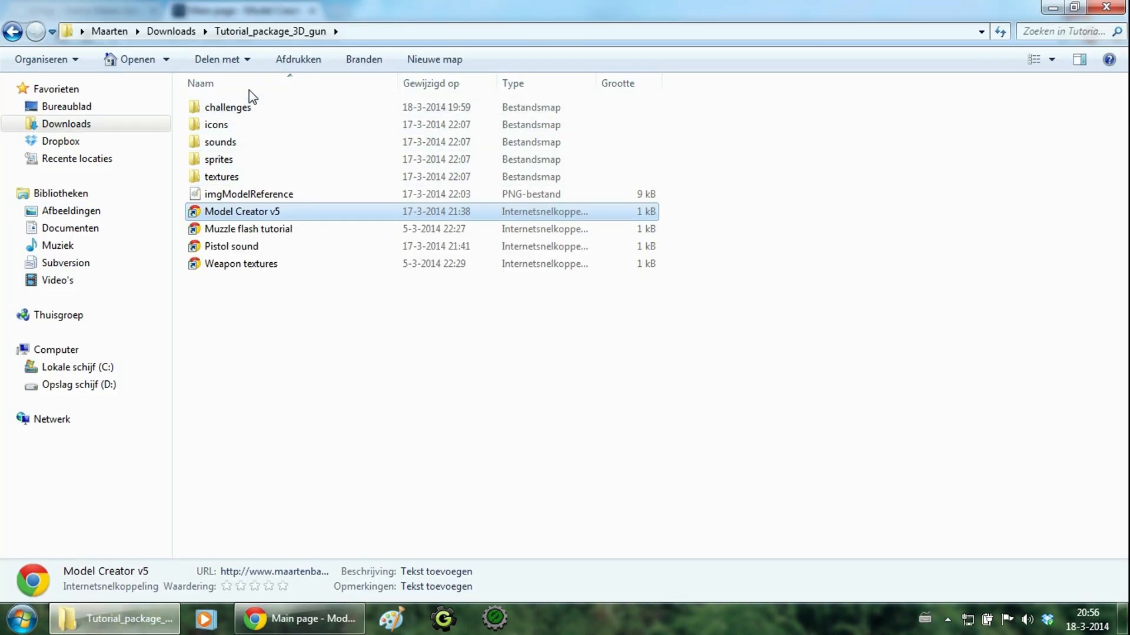
click(171, 31)
double_click(298, 141)
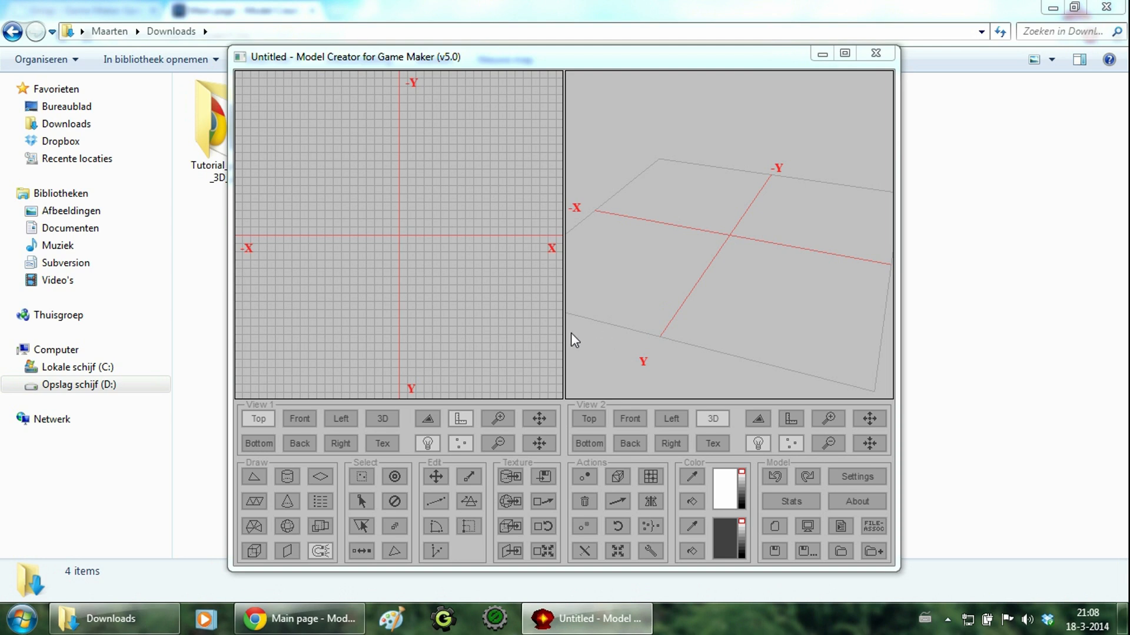
Step: Open the imgModelReference image from the Tutorial_package_3D_gun folder
click(199, 146)
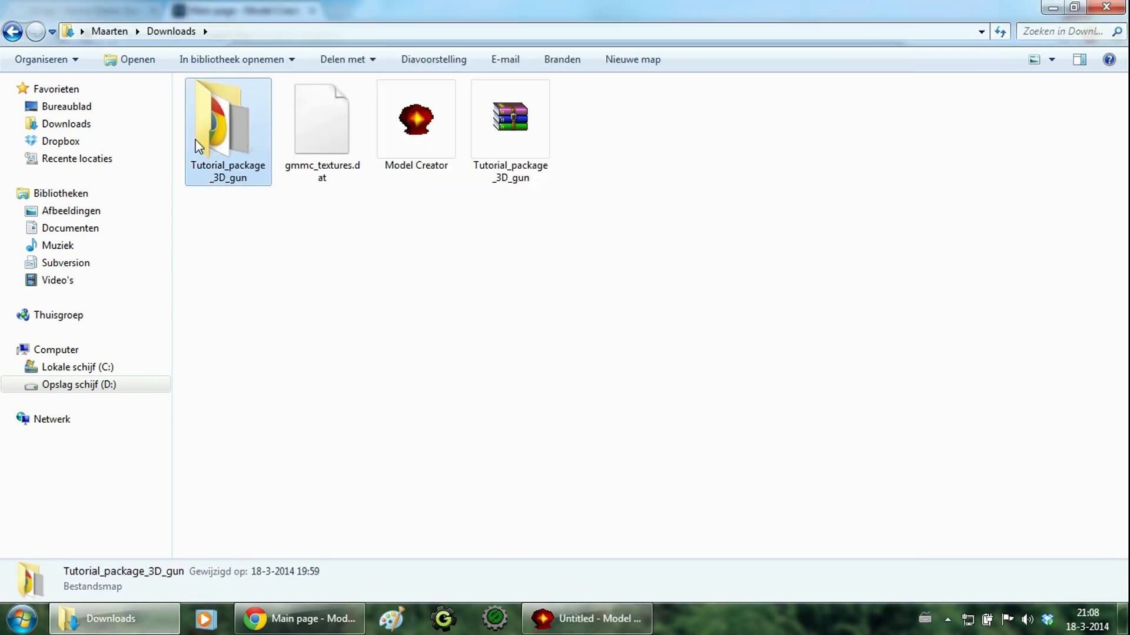
double_click(214, 147)
double_click(263, 196)
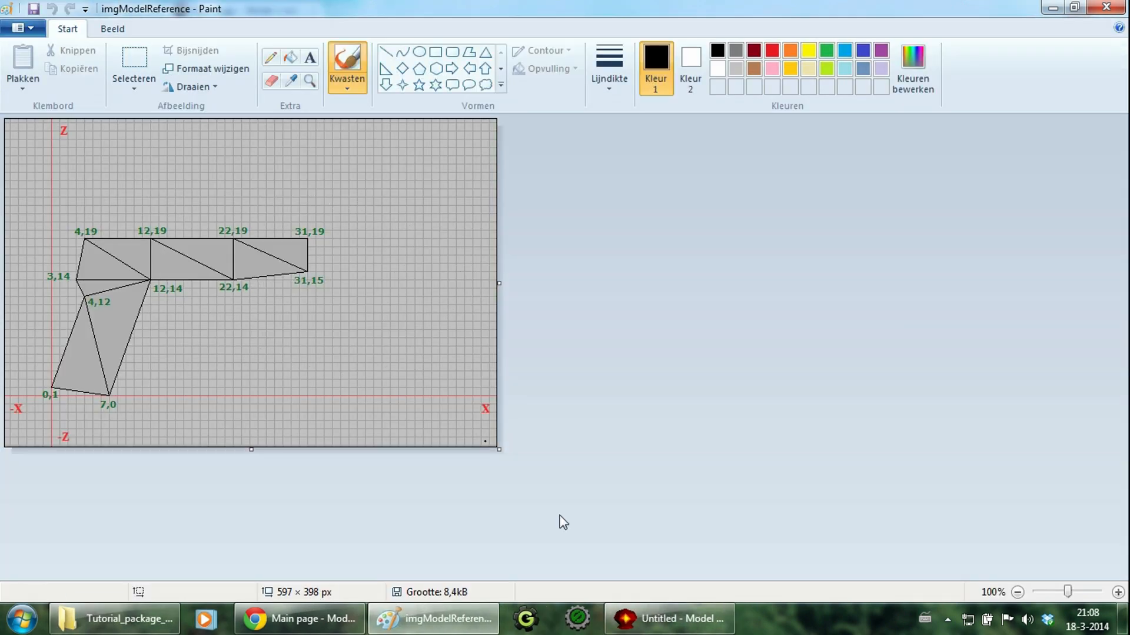
Step: Switch to Model Creator and, in the front view, draw a triangle with X,Z corners at (0,1), (4,12) and (7,0)
click(622, 629)
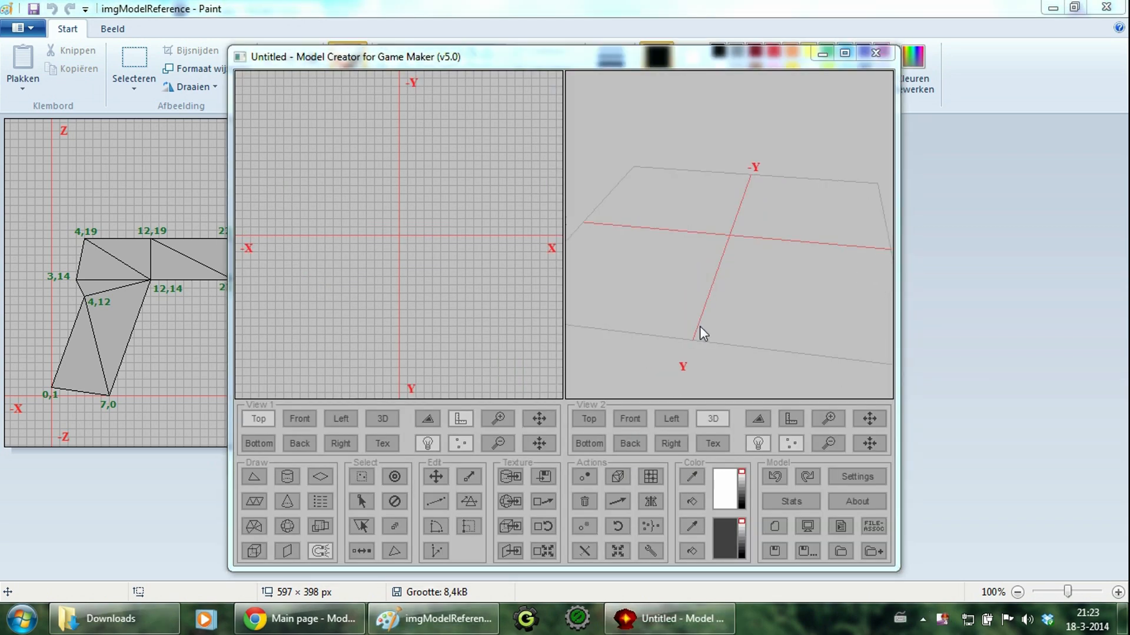
click(310, 421)
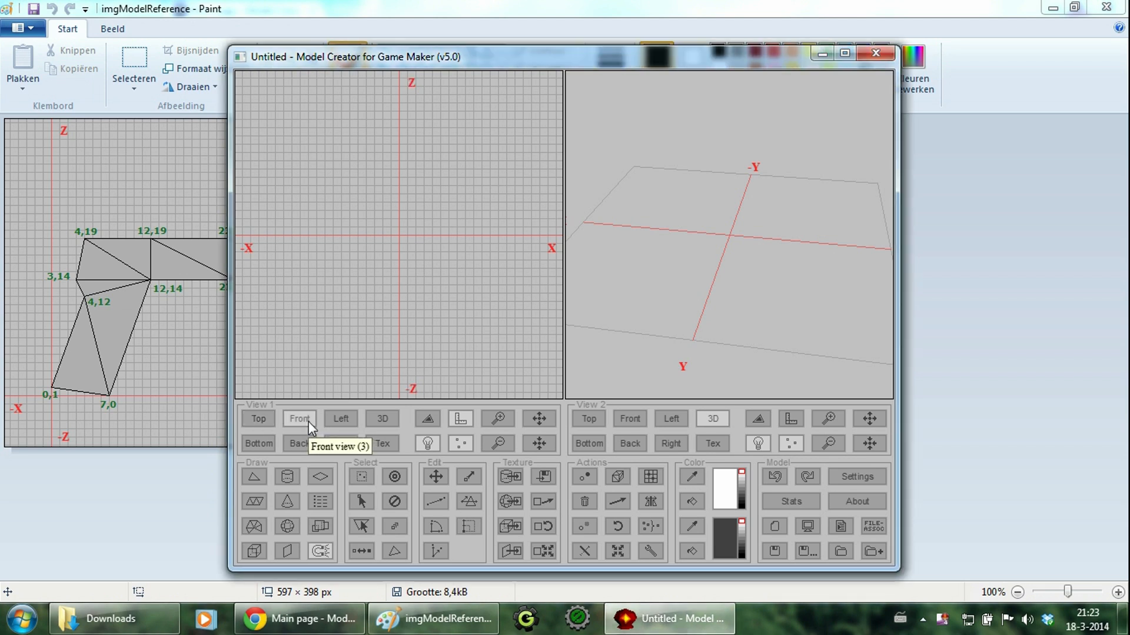
click(259, 479)
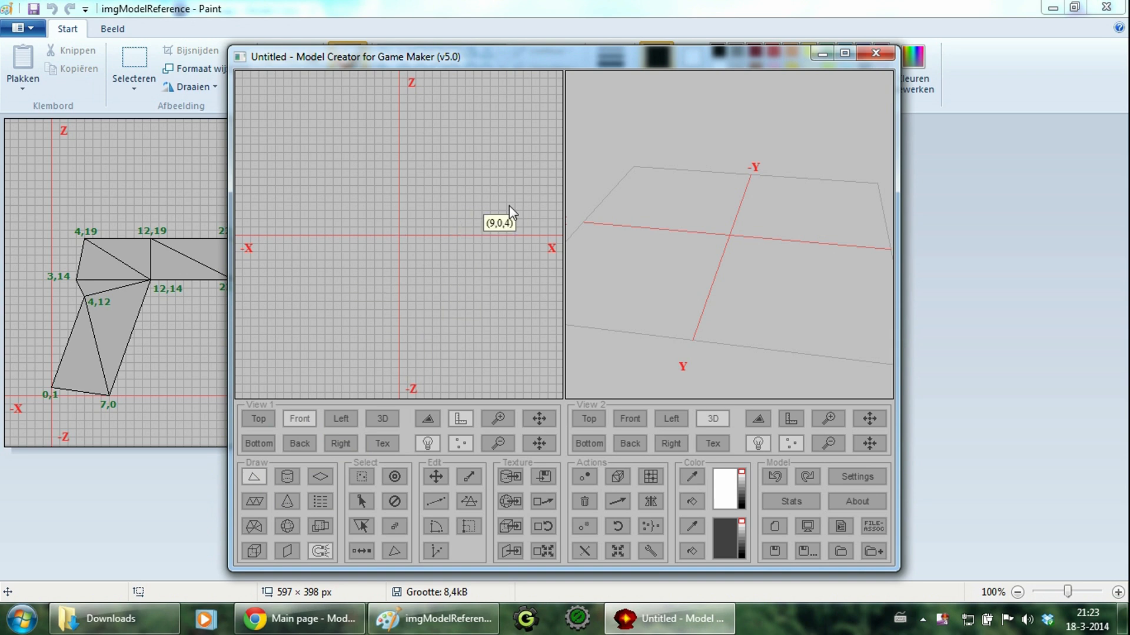
middle_drag(503, 189, 394, 301)
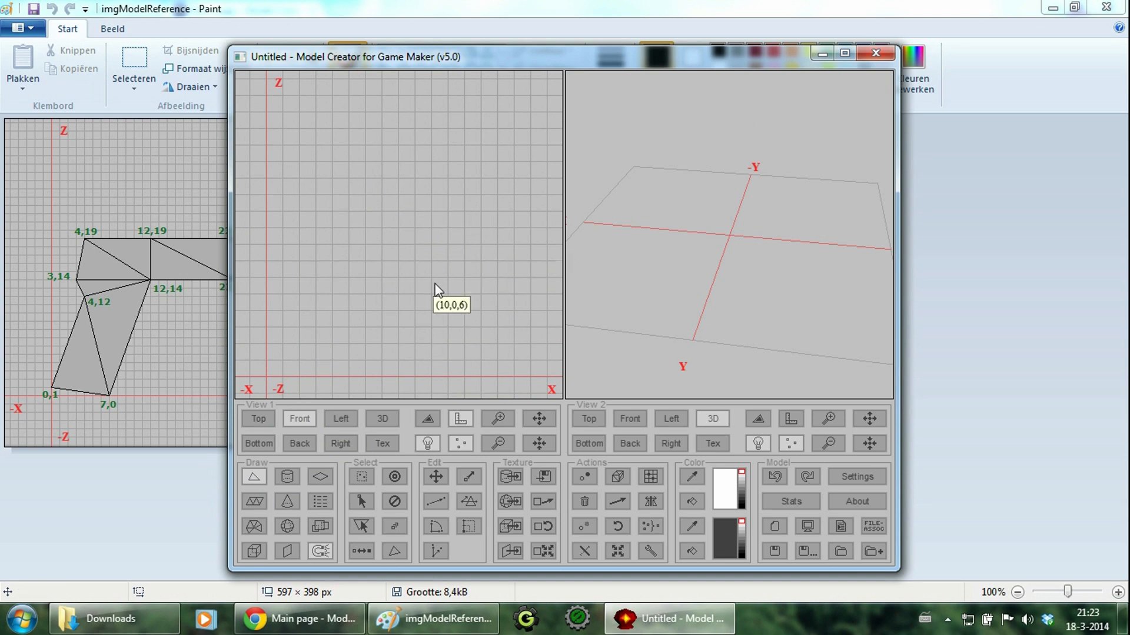
click(266, 361)
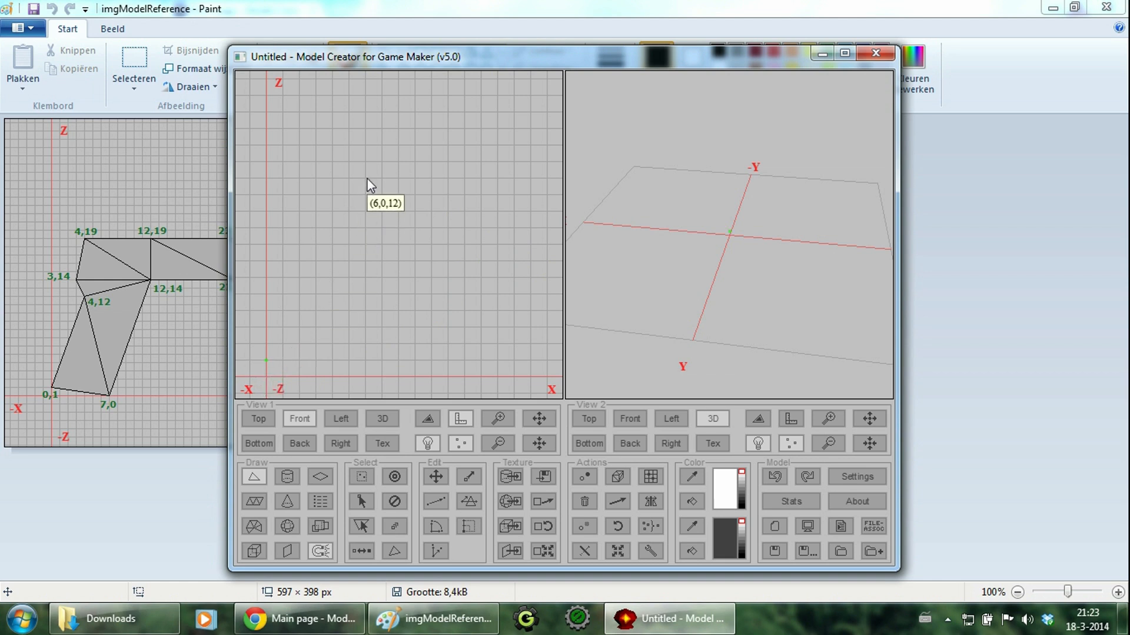
click(336, 183)
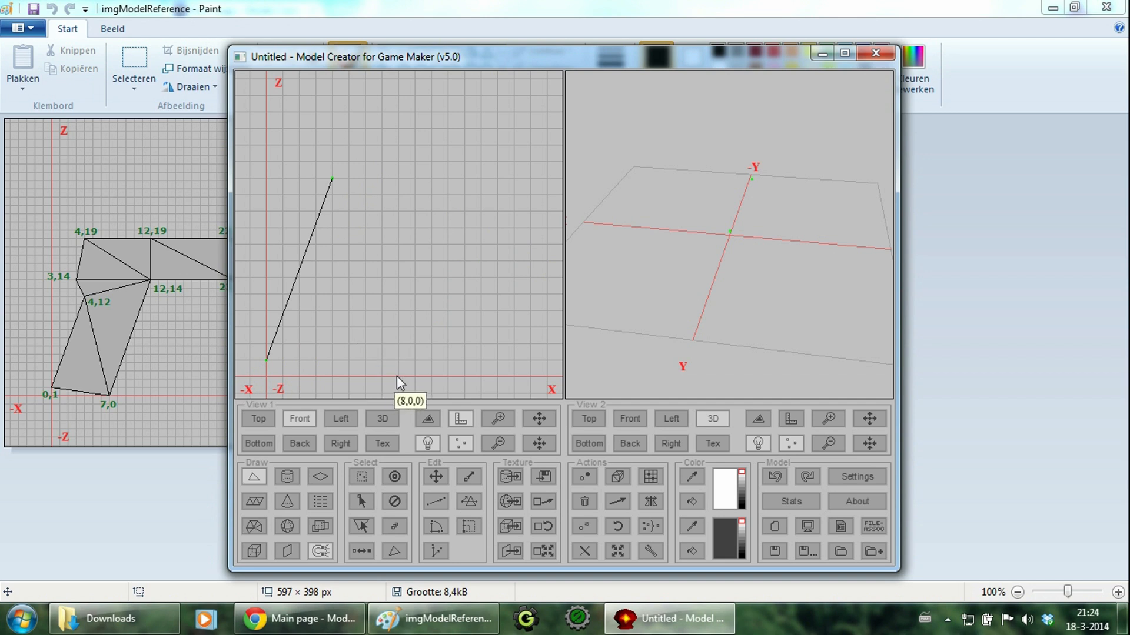
click(382, 376)
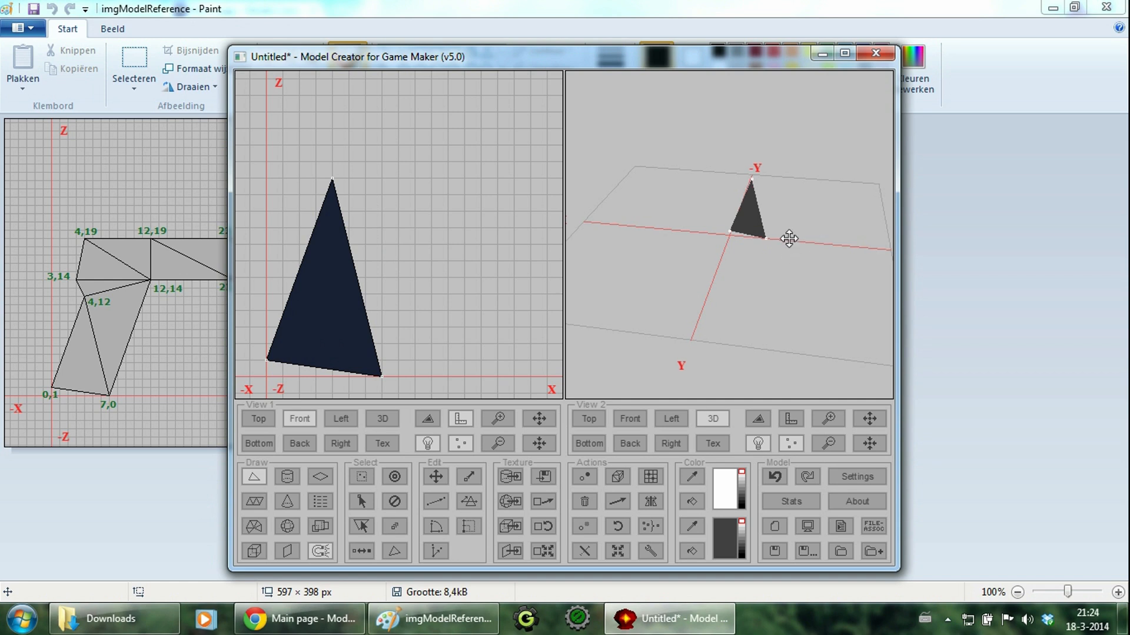
Step: Draw a second grip triangle in the front view with X,Z corners at (4,12), (12,14) and (7,0)
drag(789, 237, 656, 290)
drag(448, 227, 422, 235)
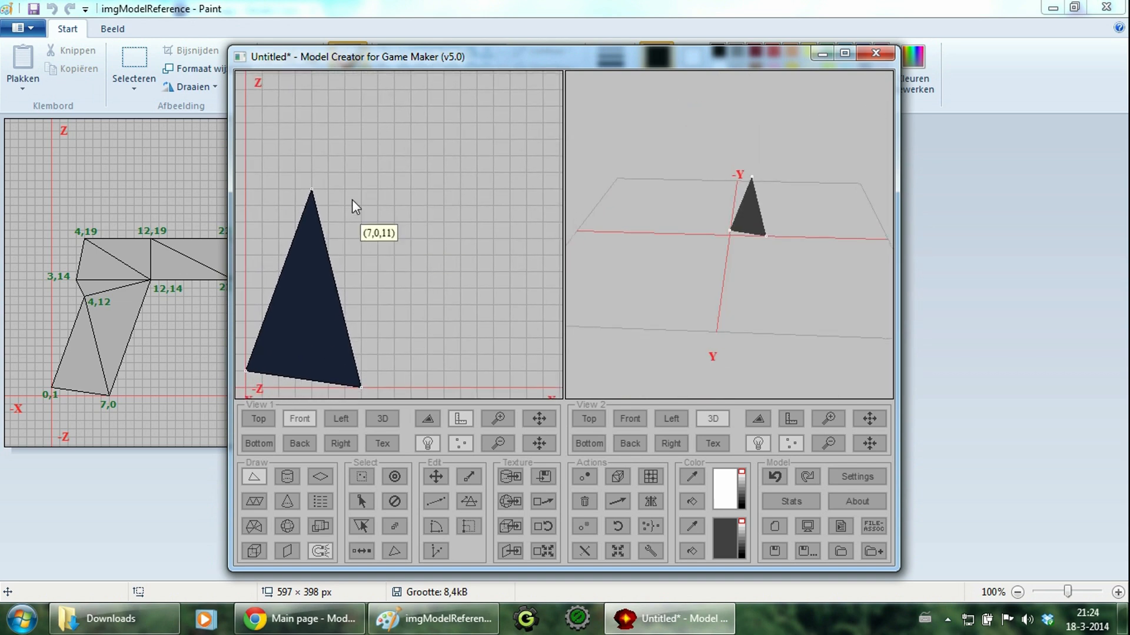
click(312, 190)
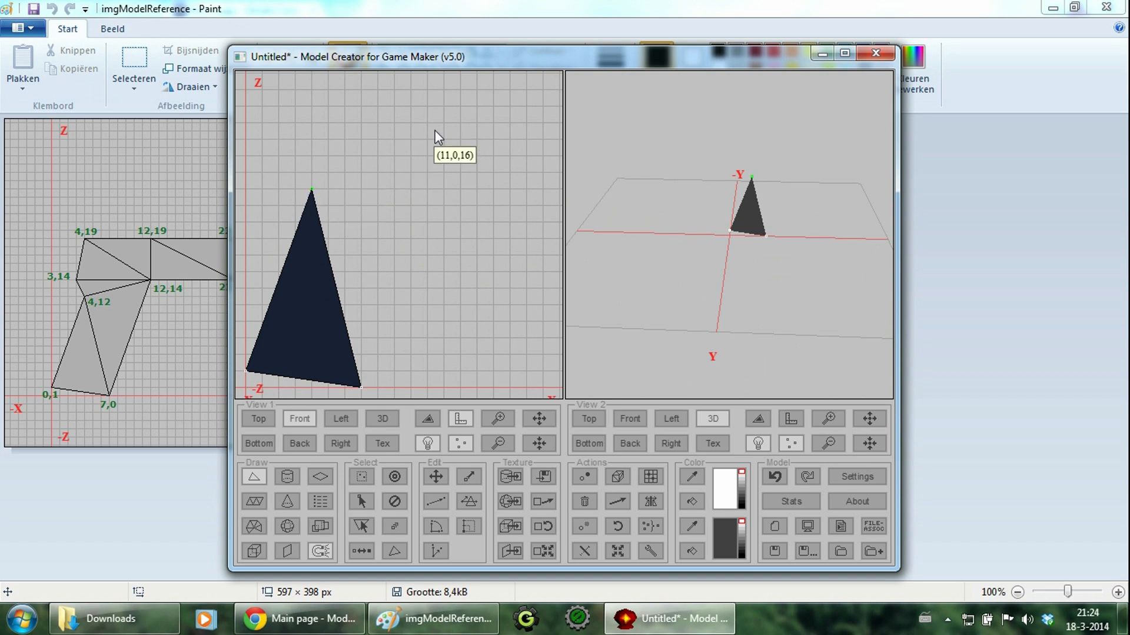
click(438, 153)
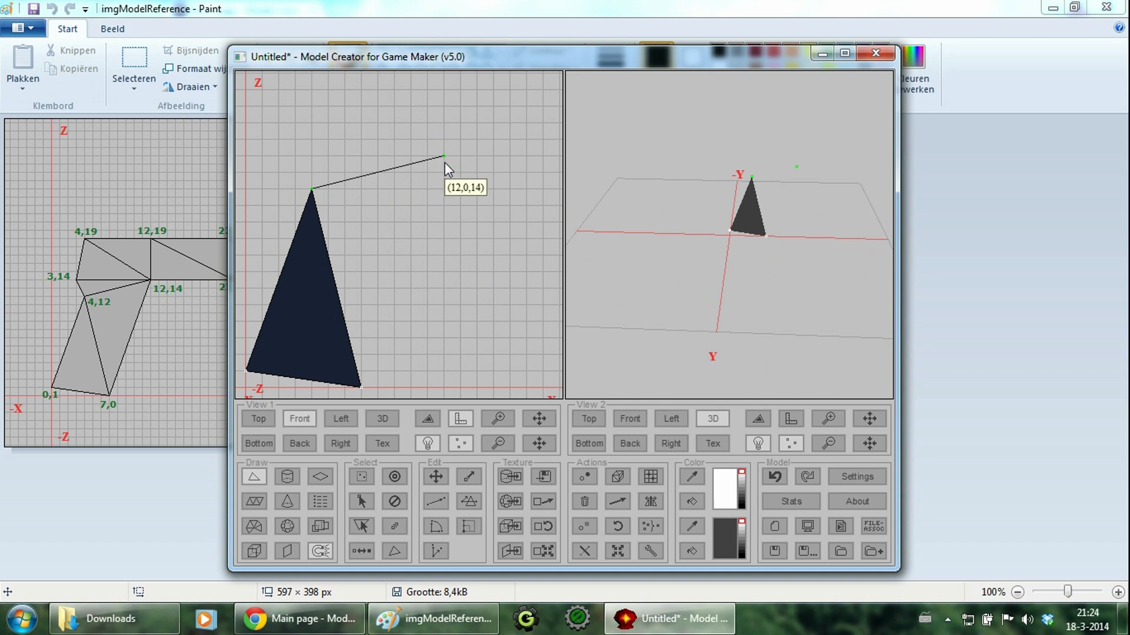
click(360, 393)
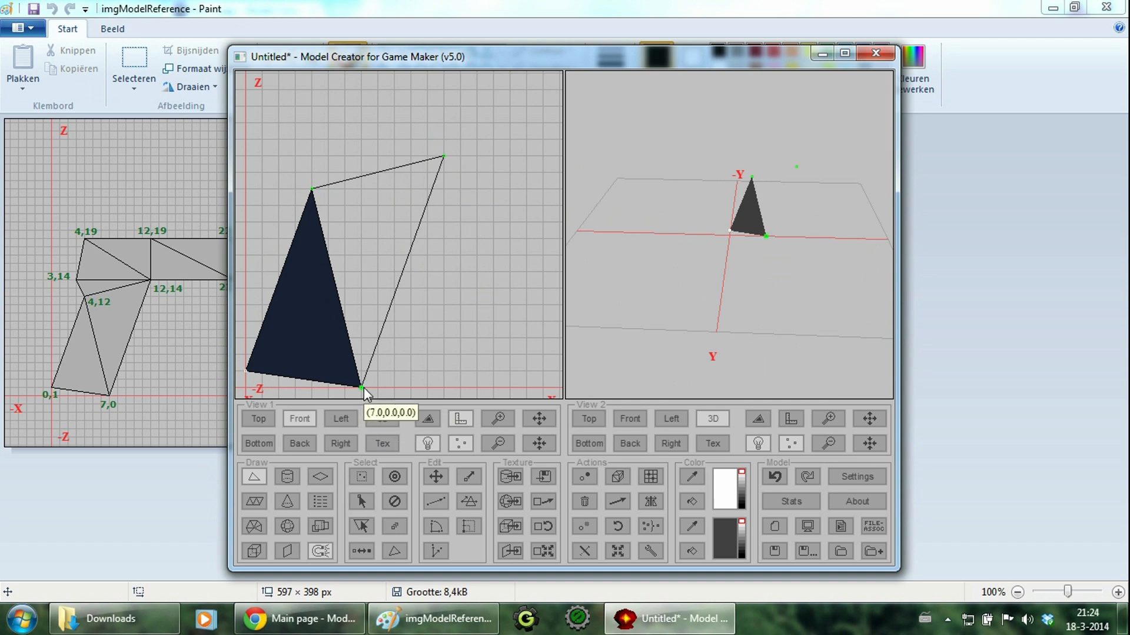
Step: Draw a triangle on top of the grip with X,Z corners at (4,12), (3,14) and (12,14)
drag(788, 236, 816, 222)
drag(700, 252, 767, 254)
middle_drag(767, 254, 700, 240)
middle_drag(451, 187, 400, 268)
middle_drag(316, 267, 419, 286)
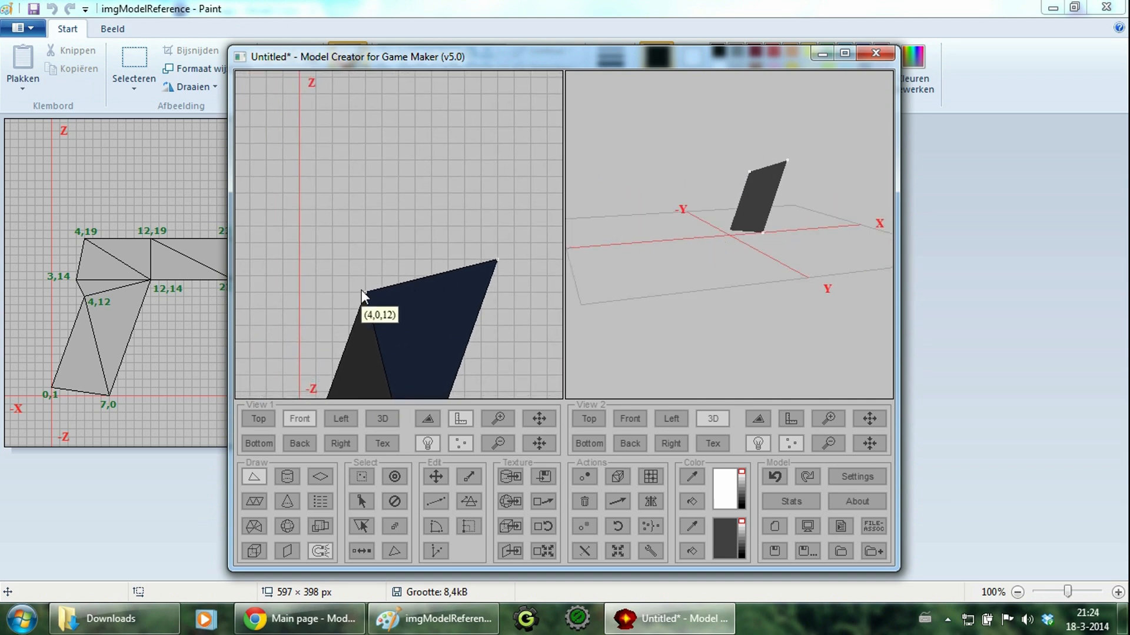
click(348, 259)
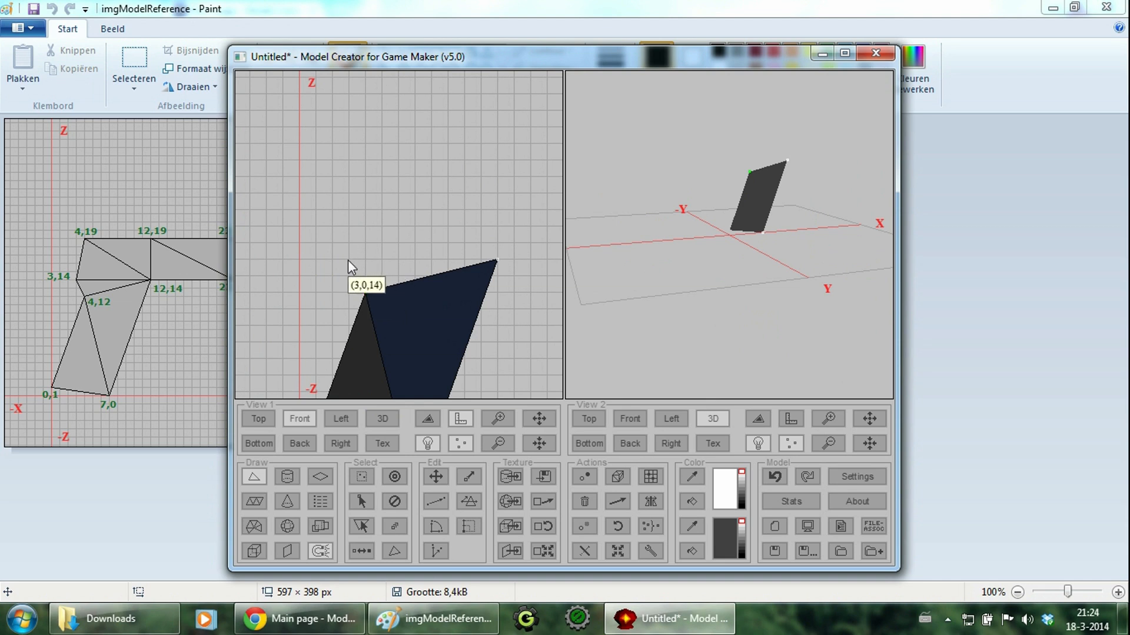
click(497, 260)
Step: Draw the first slide triangle above the grip with X,Z corners at (3,14), (12,14) and (4,19)
middle_drag(518, 178, 479, 209)
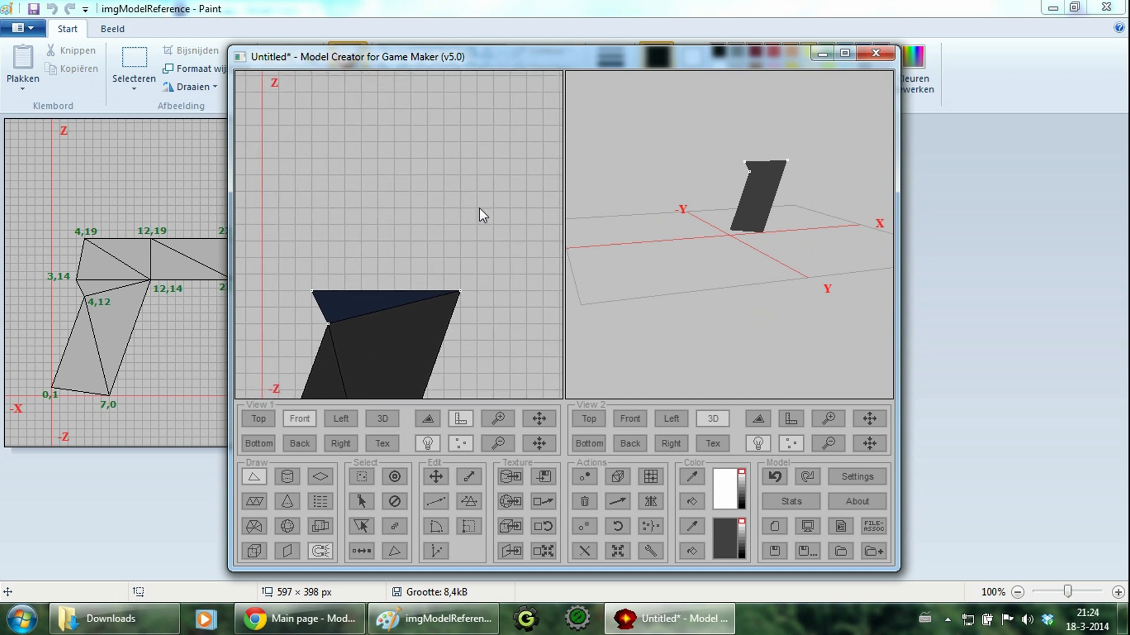
click(312, 291)
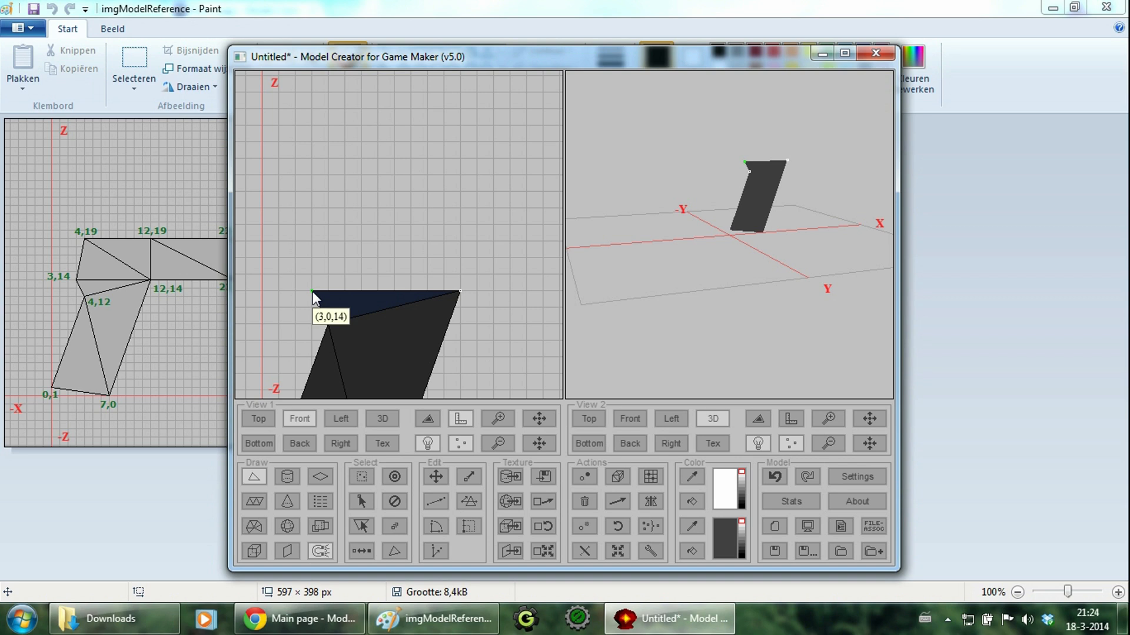
click(460, 290)
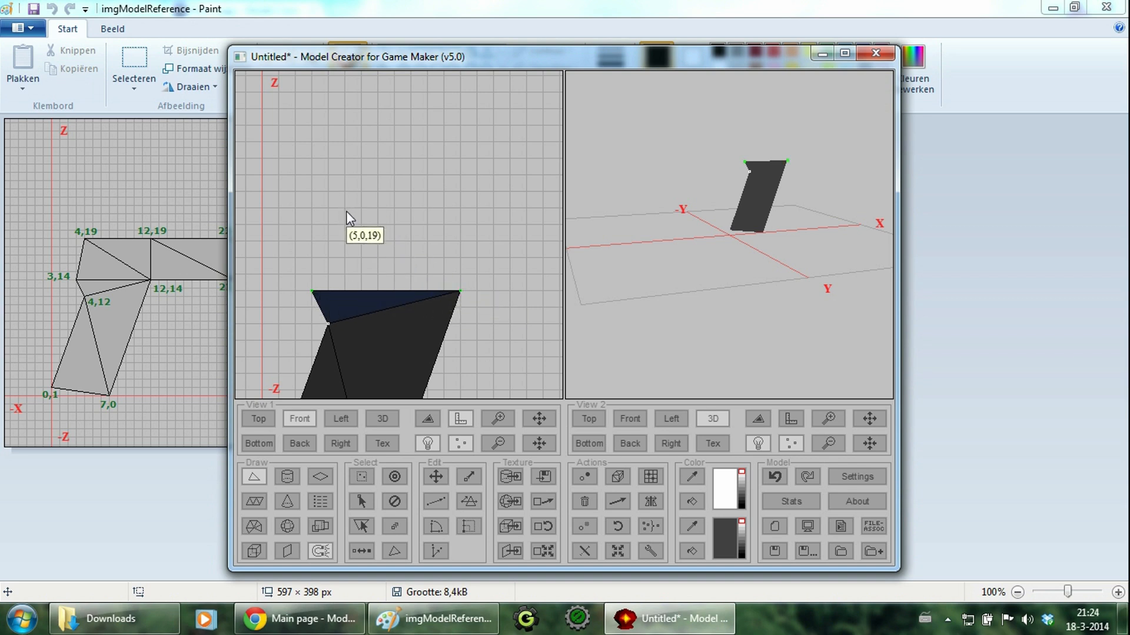
click(328, 208)
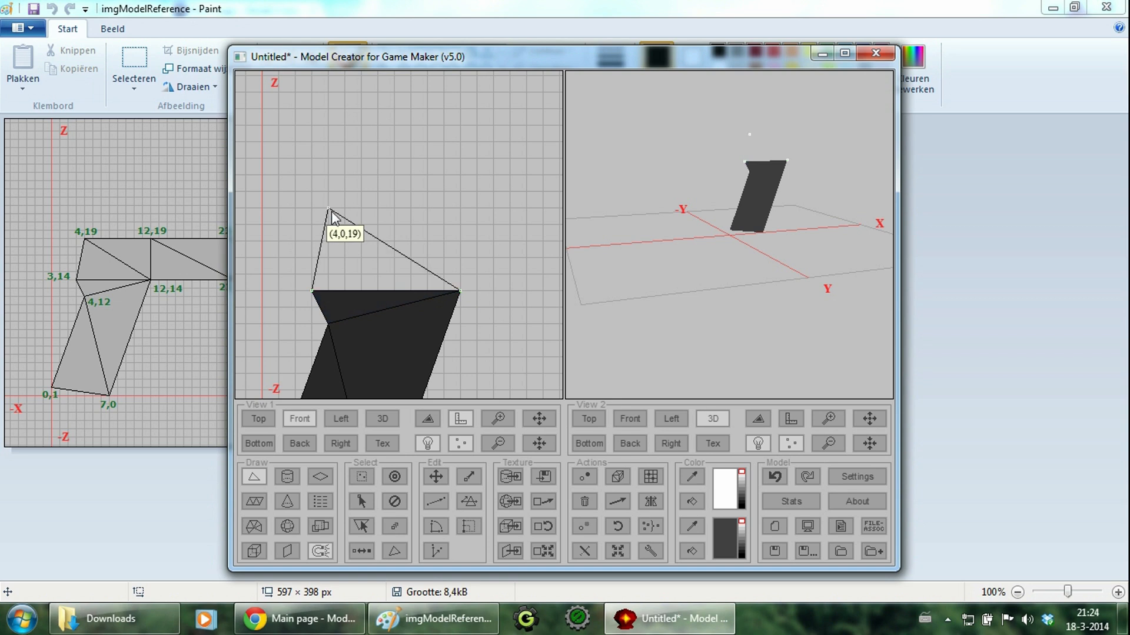
Step: Flip the face of the newly drawn slide triangle so it faces the same way as the grip triangles
drag(717, 190, 790, 226)
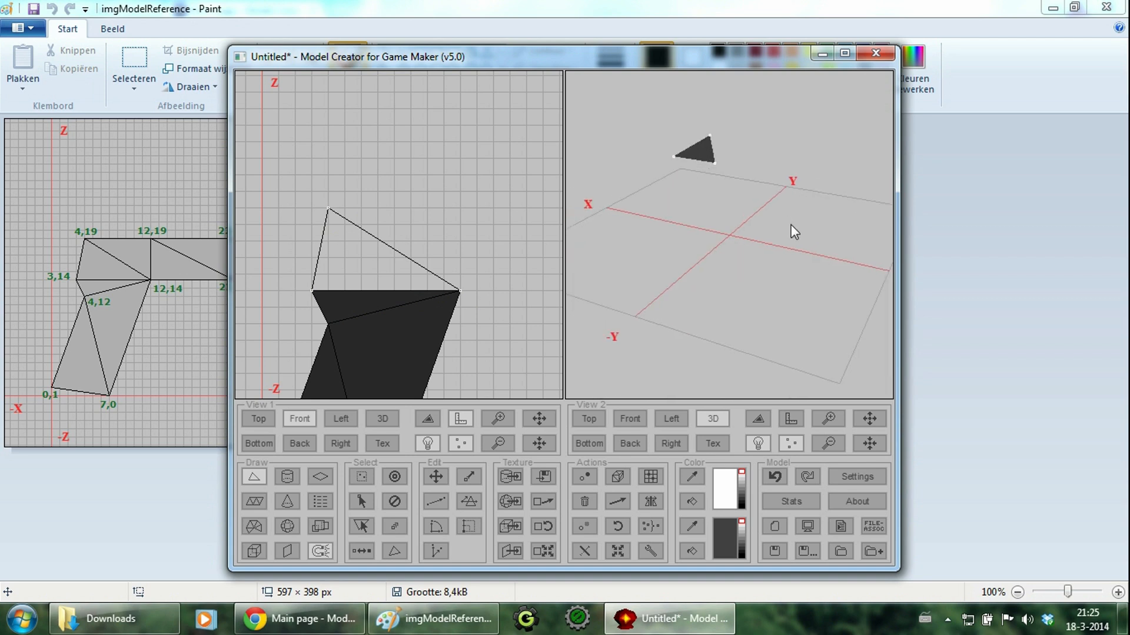
click(586, 551)
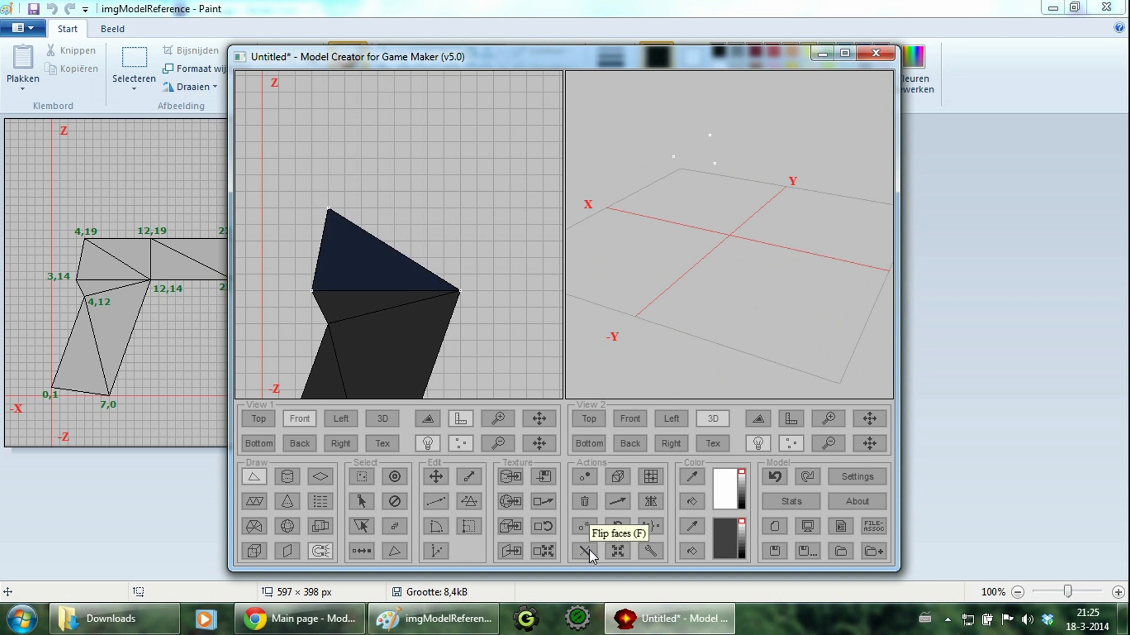
drag(786, 193, 814, 219)
middle_drag(814, 218, 827, 215)
Step: Draw the next slide triangle with X,Z corners at (4,19), (12,19) and (12,14)
middle_drag(513, 285, 440, 257)
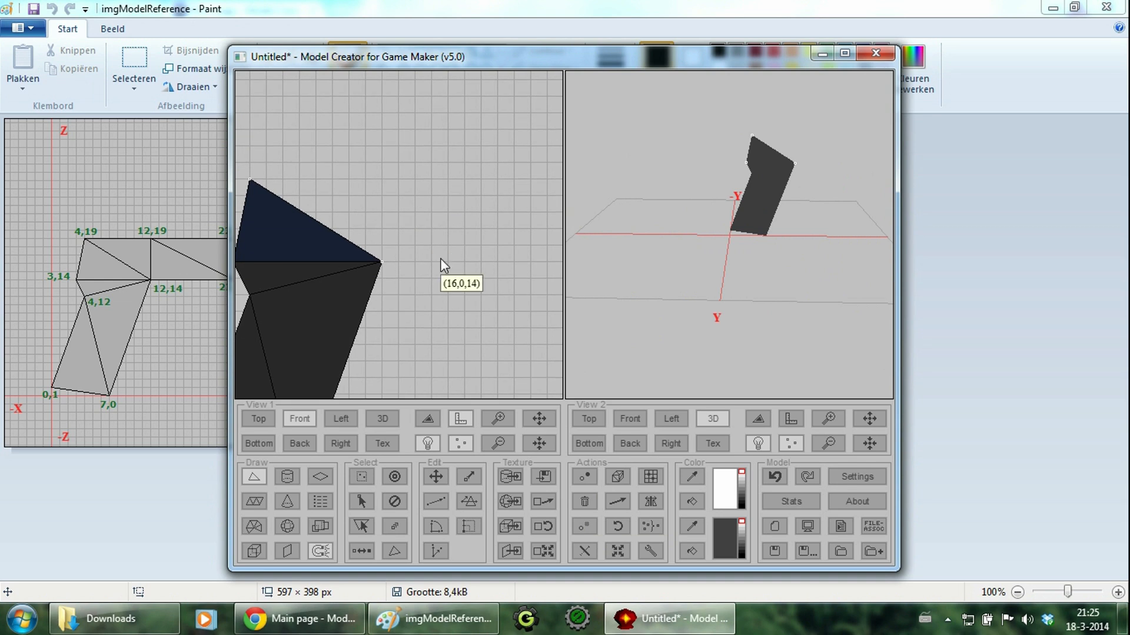
click(250, 179)
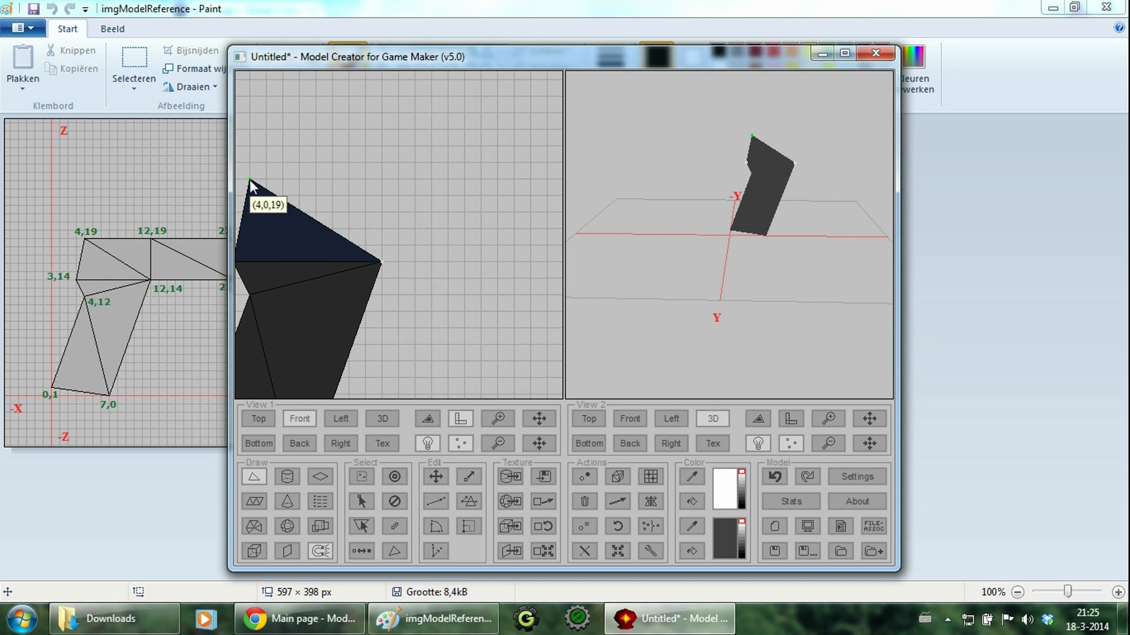
click(382, 179)
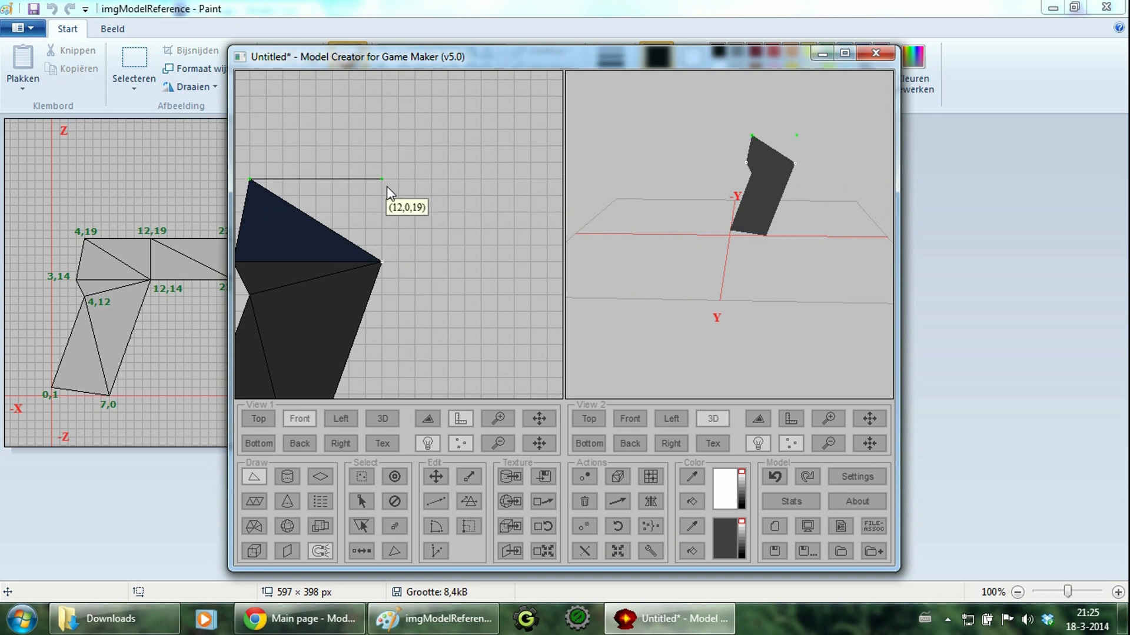
click(381, 262)
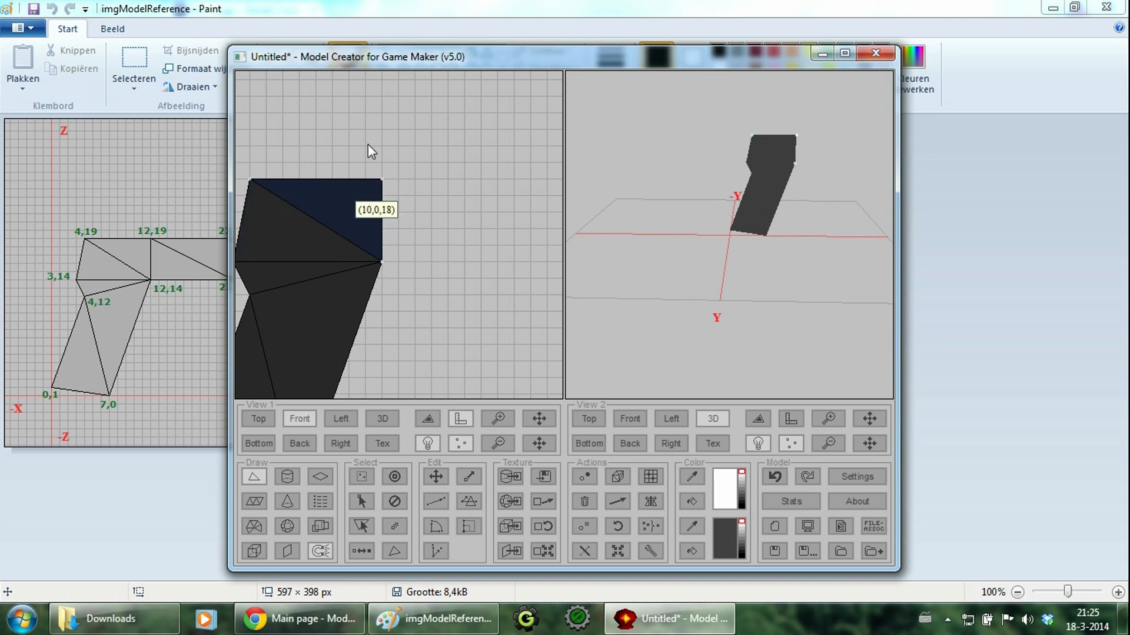
Step: Move the Model Creator window at its normal size aside to uncover the full pistol outline in the reference image
double_click(368, 57)
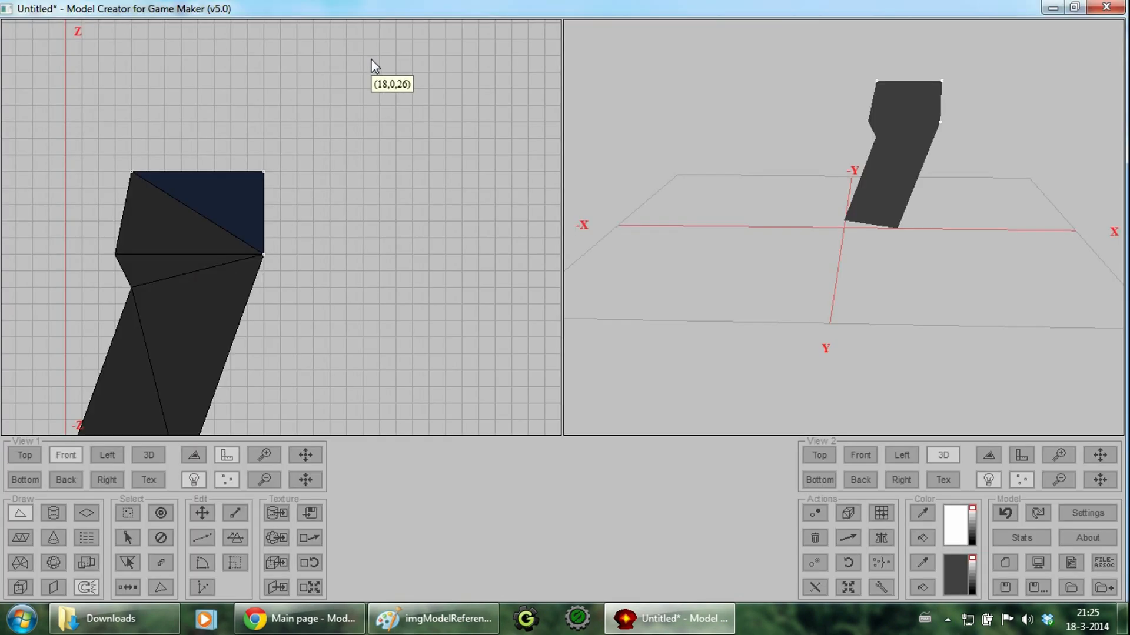
double_click(355, 6)
drag(393, 58, 521, 56)
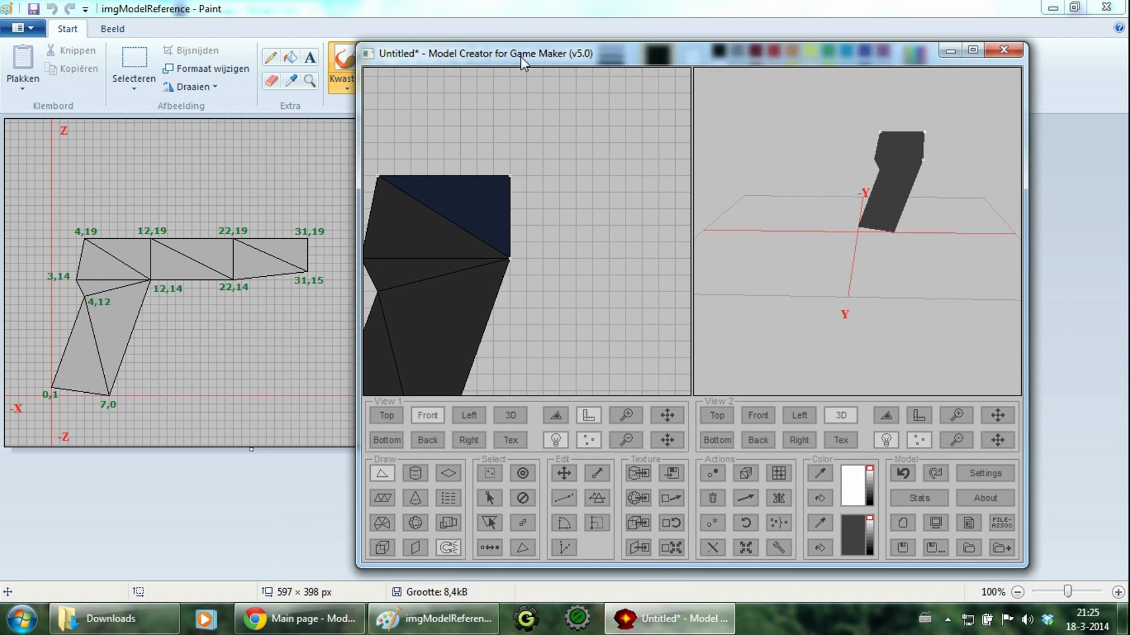
Step: Draw the two middle slide triangles with X,Z corners (12,19), (22,19), (12,14) and (12,14), (22,19), (22,14)
middle_drag(575, 223, 481, 239)
click(415, 193)
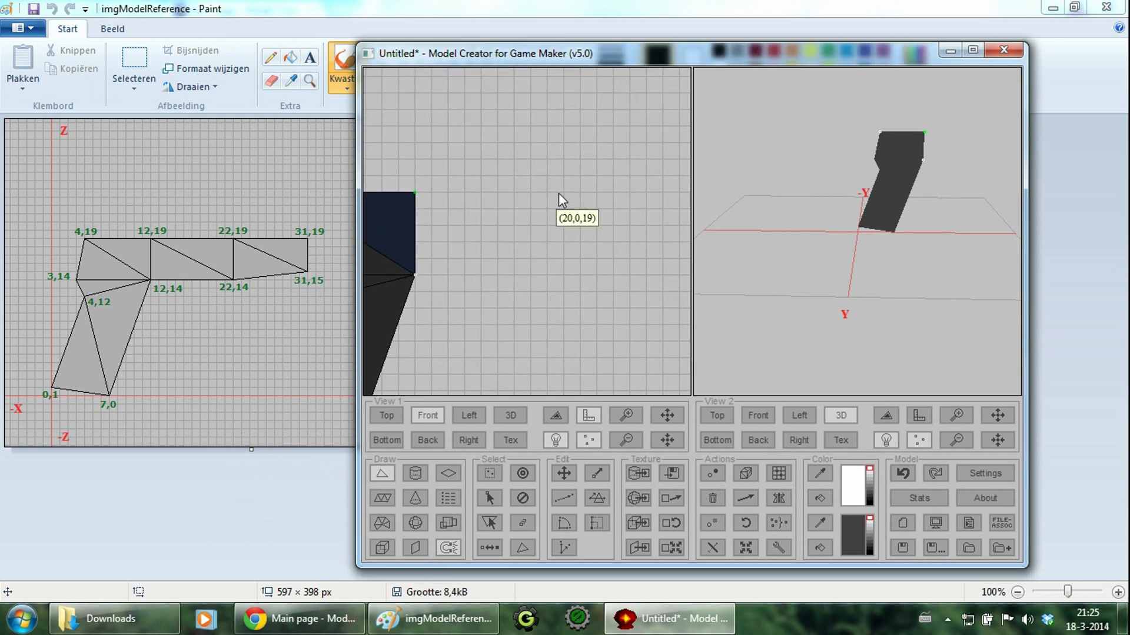
click(578, 193)
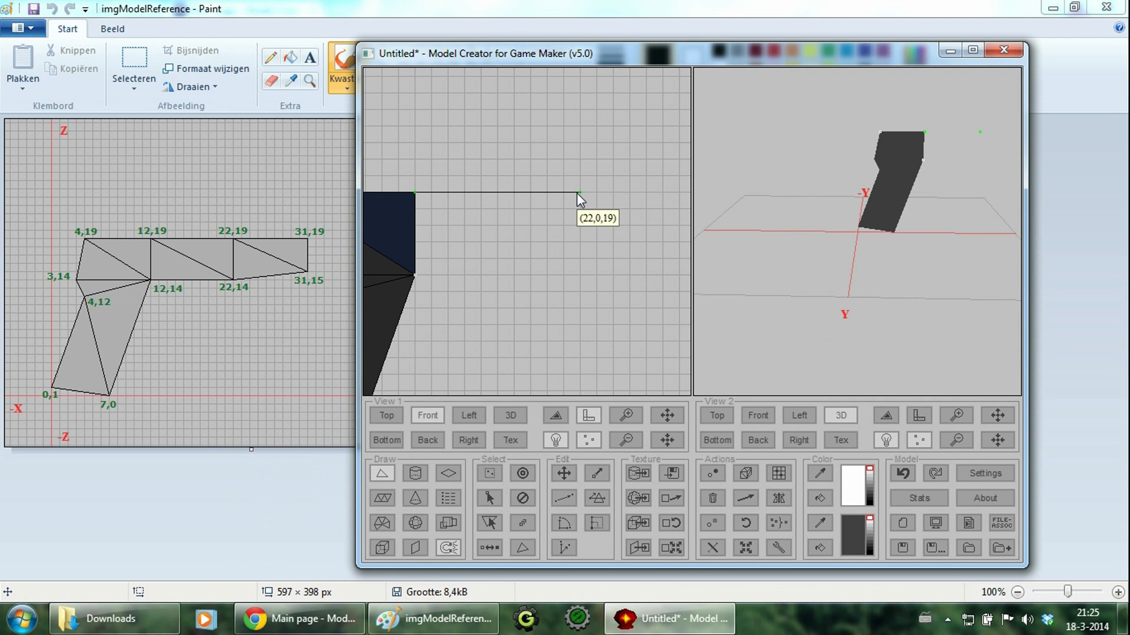
click(413, 274)
middle_drag(507, 292, 493, 283)
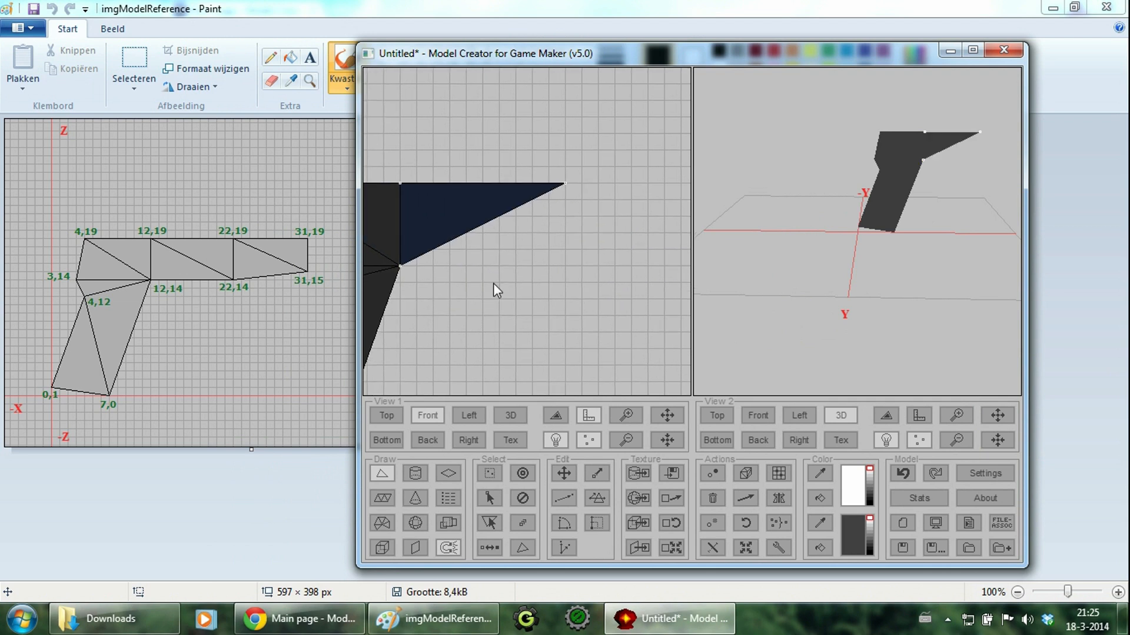
click(401, 267)
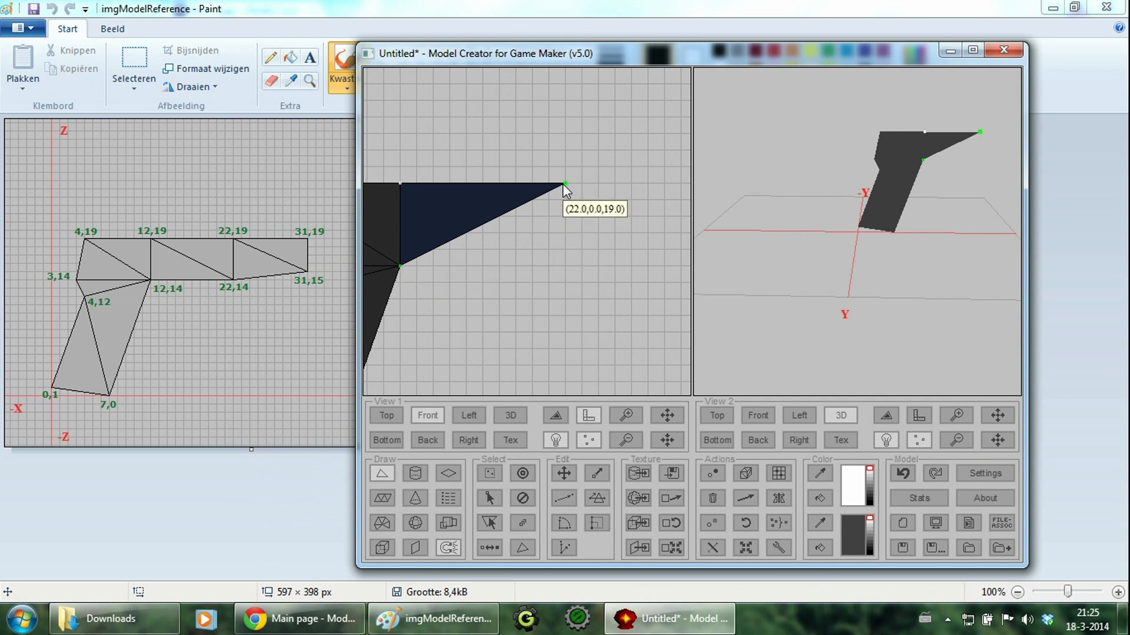
click(565, 266)
Step: Draw the two muzzle-end triangles with X,Z corners (22,19), (31,19), (31,15) and (22,19), (31,15), (22,14)
middle_drag(630, 258, 546, 273)
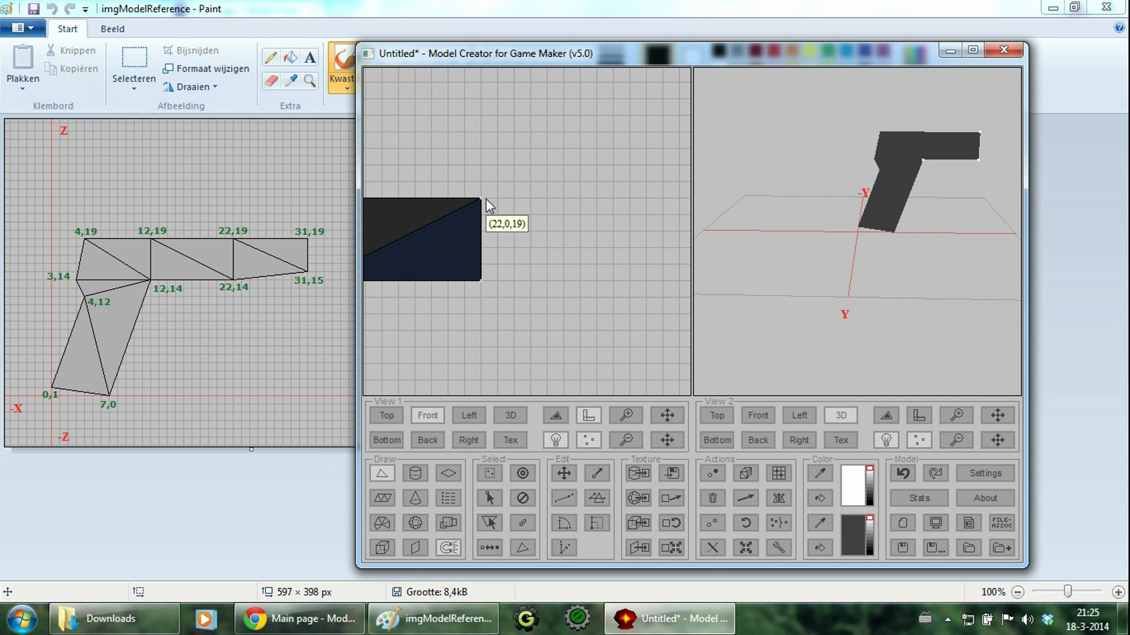
click(483, 198)
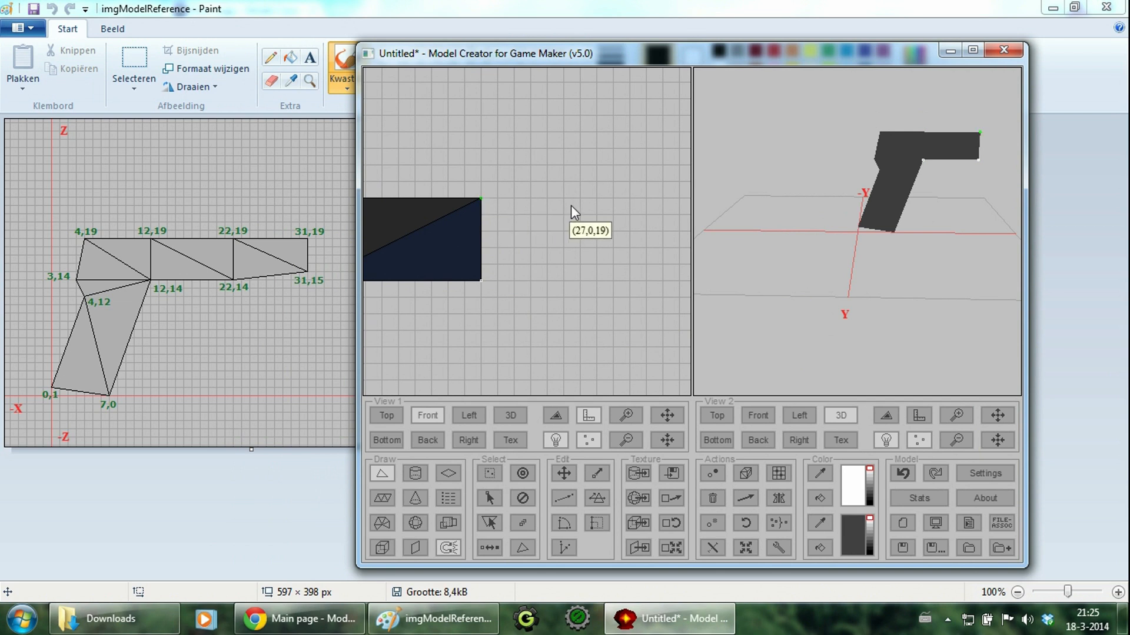
click(631, 199)
click(631, 265)
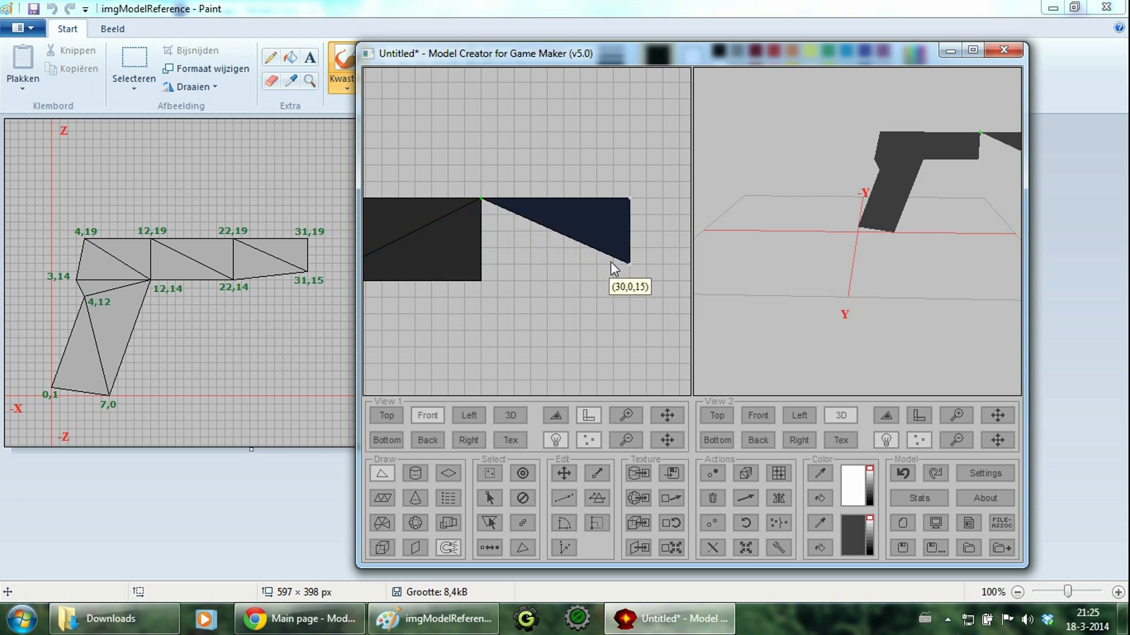
click(630, 264)
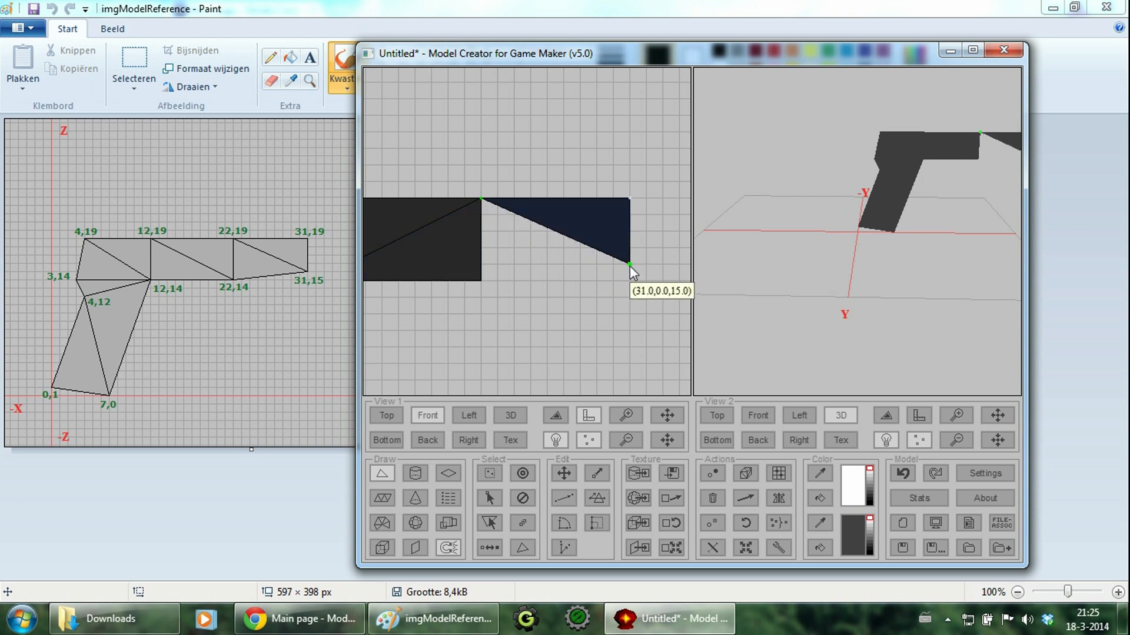
click(481, 281)
drag(900, 213, 936, 228)
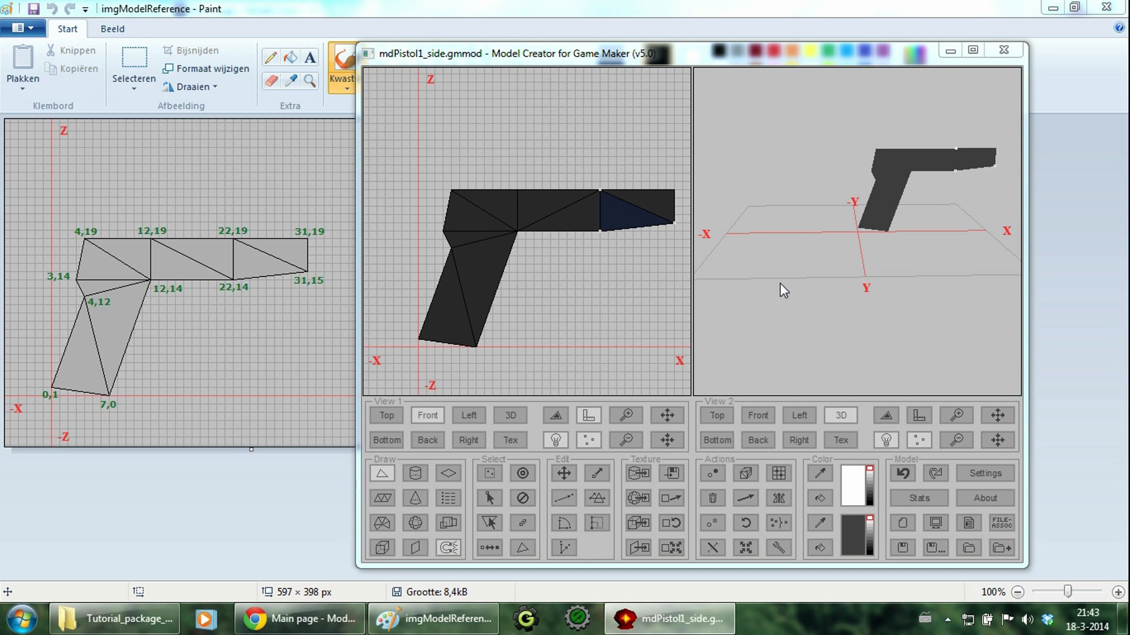
Step: Load texPistol from the textures folder of Tutorial_package_3D_gun as the model's other texture, without its alpha channel
click(976, 473)
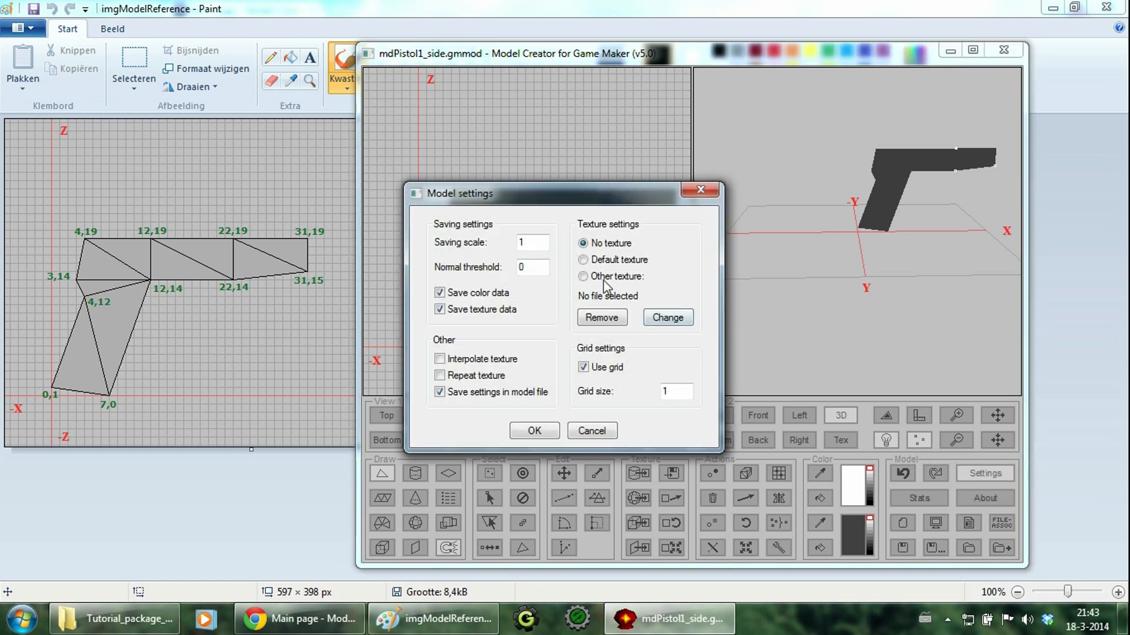
click(606, 281)
click(676, 317)
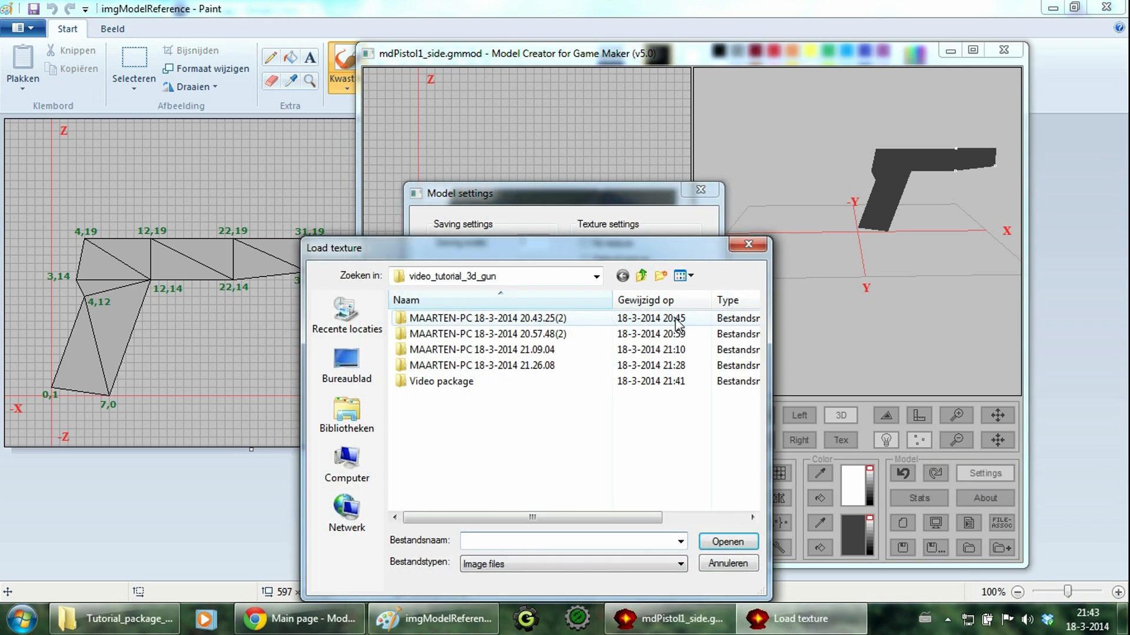
click(517, 276)
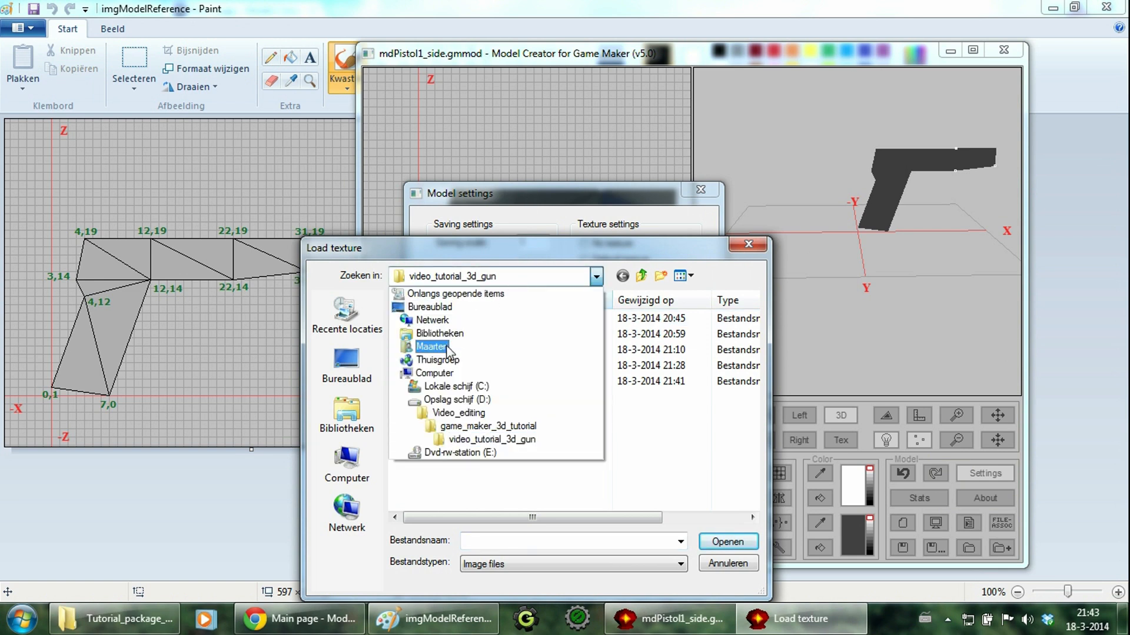
click(433, 349)
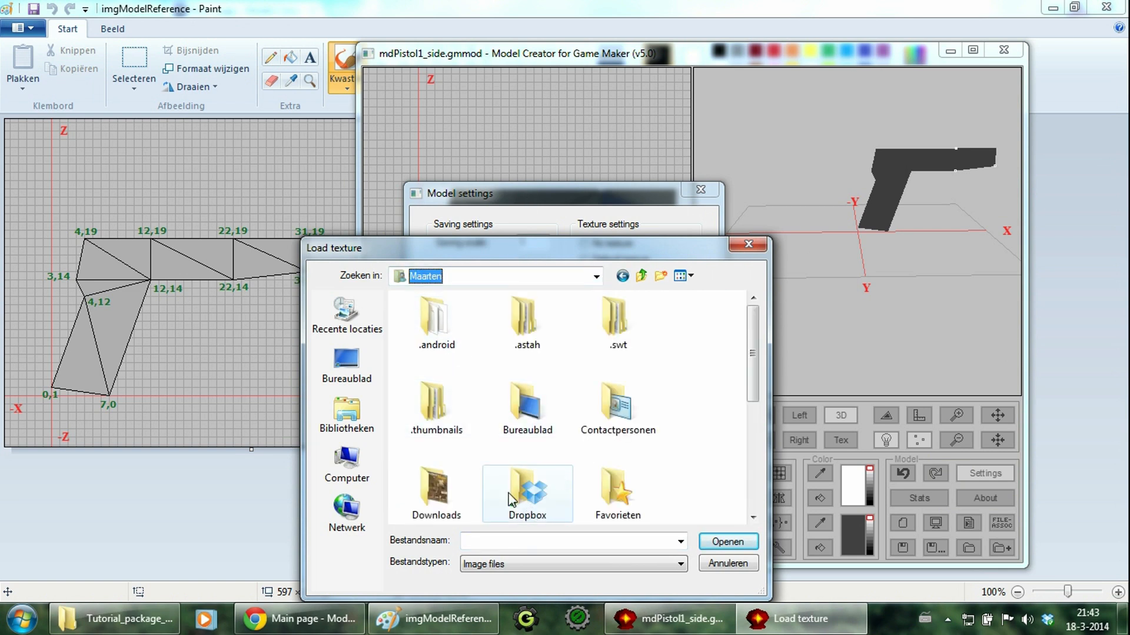
double_click(448, 496)
double_click(431, 353)
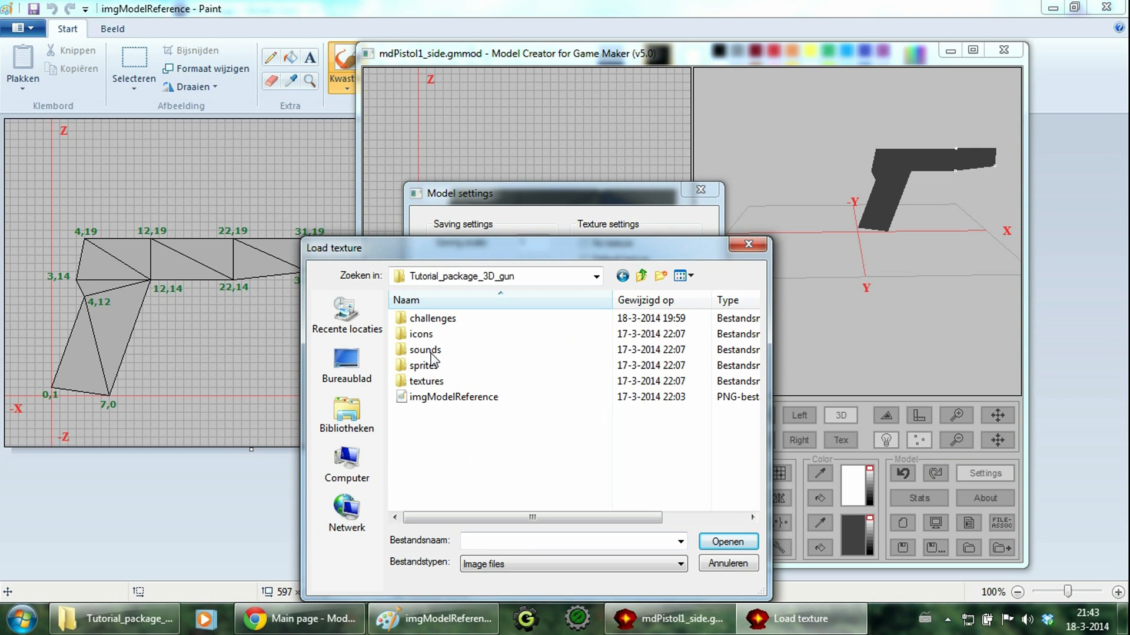
double_click(449, 382)
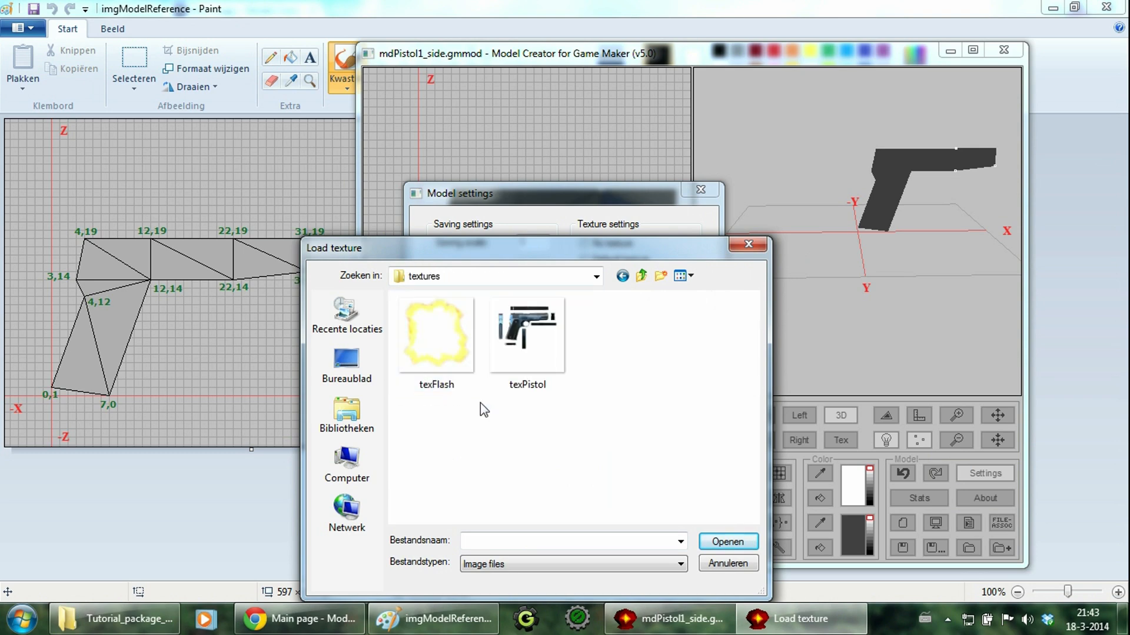
double_click(523, 377)
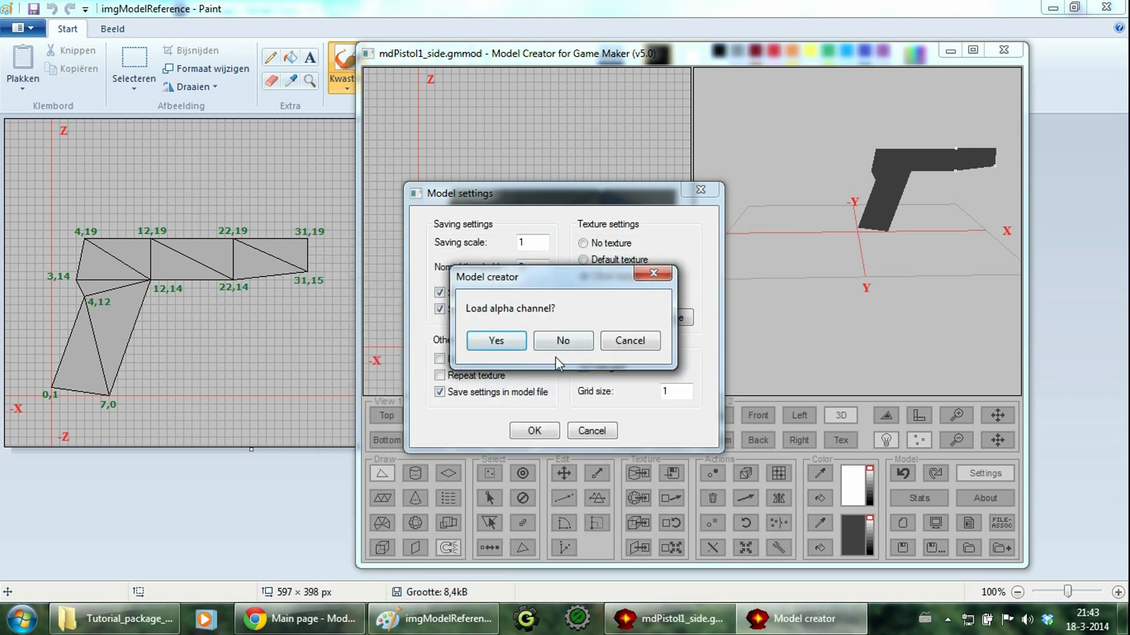
click(563, 341)
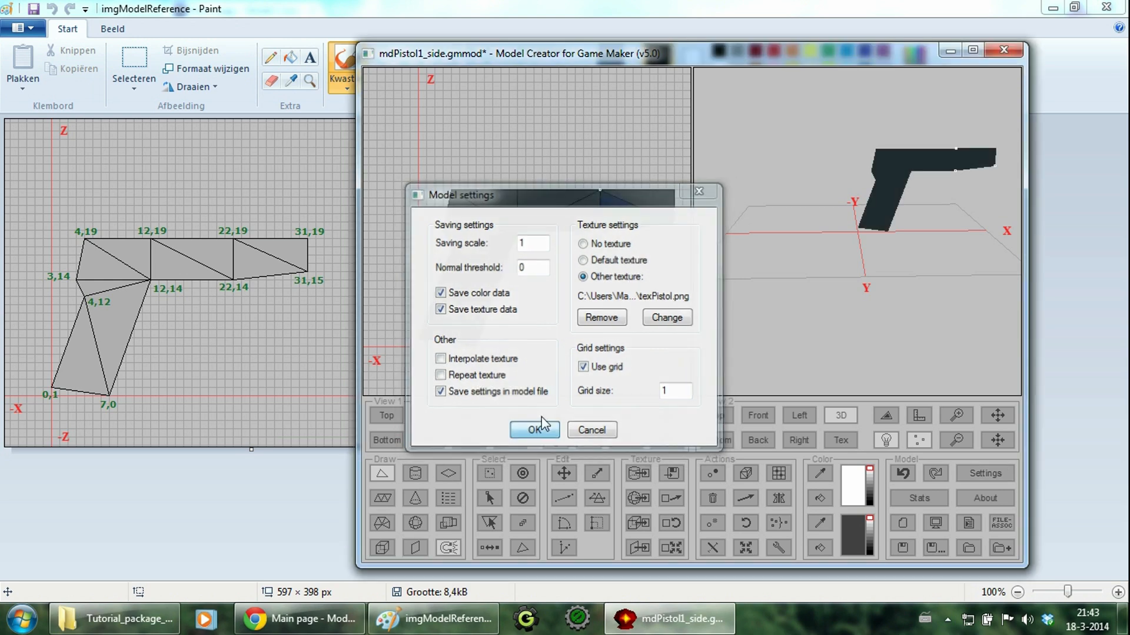
click(532, 432)
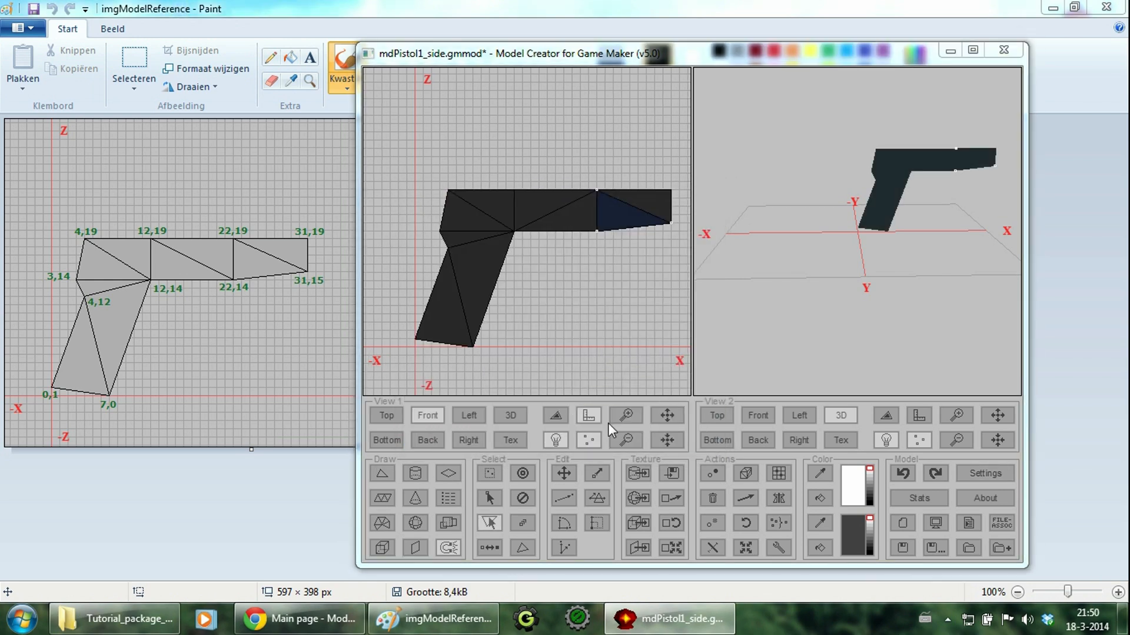
Step: Select the whole pistol, show the texture layout in the second view and apply front projection mapping at size 20
click(527, 472)
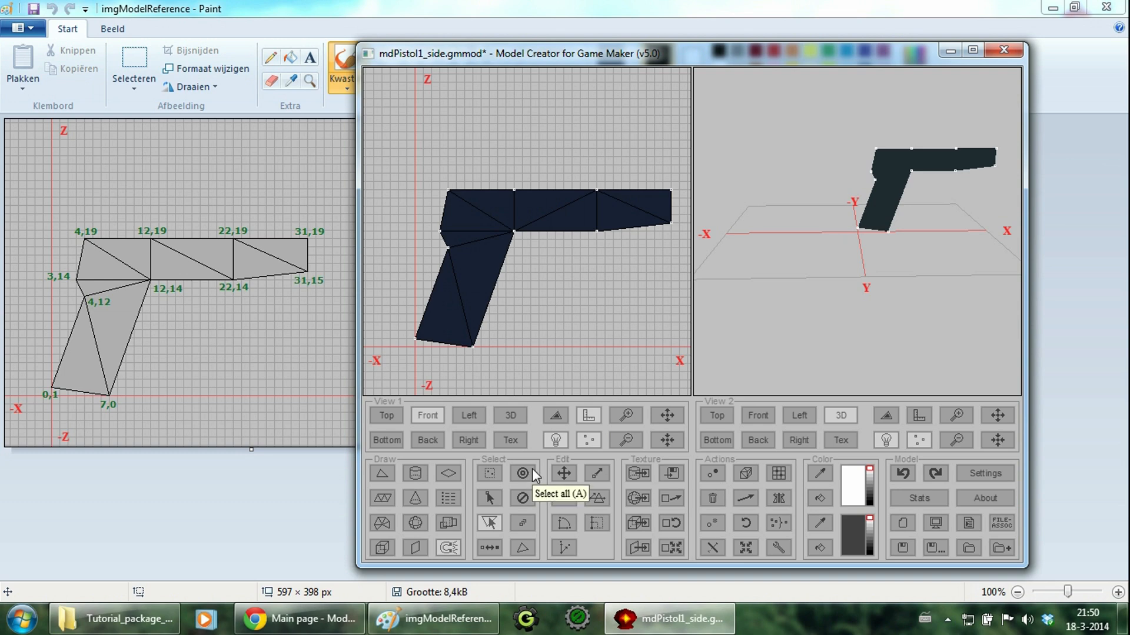
click(841, 440)
click(635, 547)
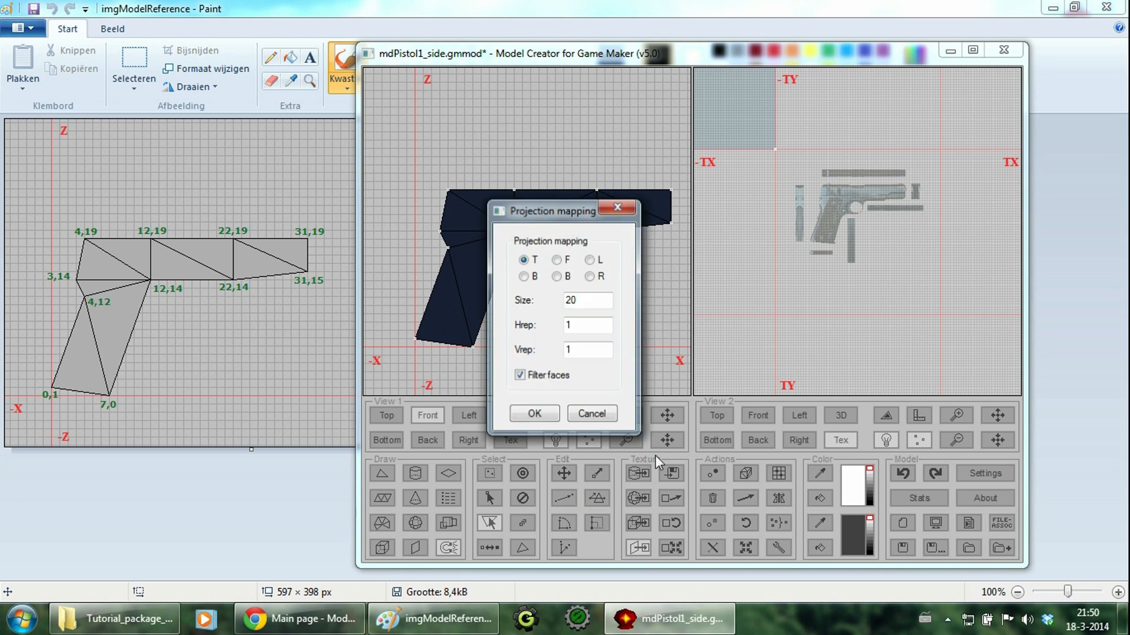
click(557, 261)
click(534, 414)
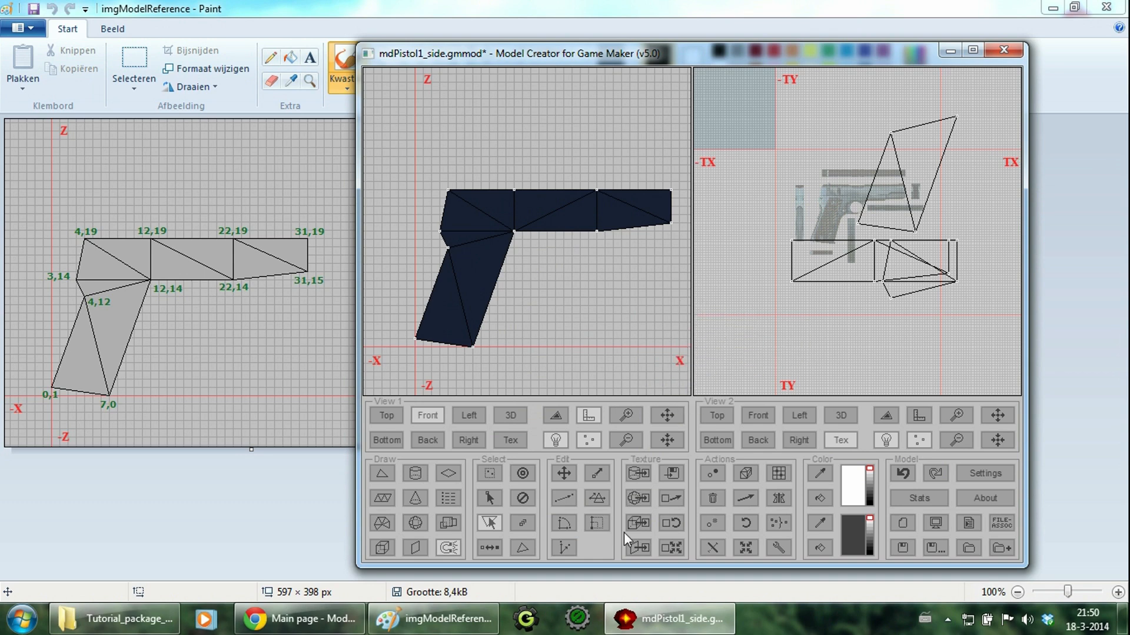
Step: Reapply the front projection mapping to the selected pistol faces with the size set to 100
click(642, 553)
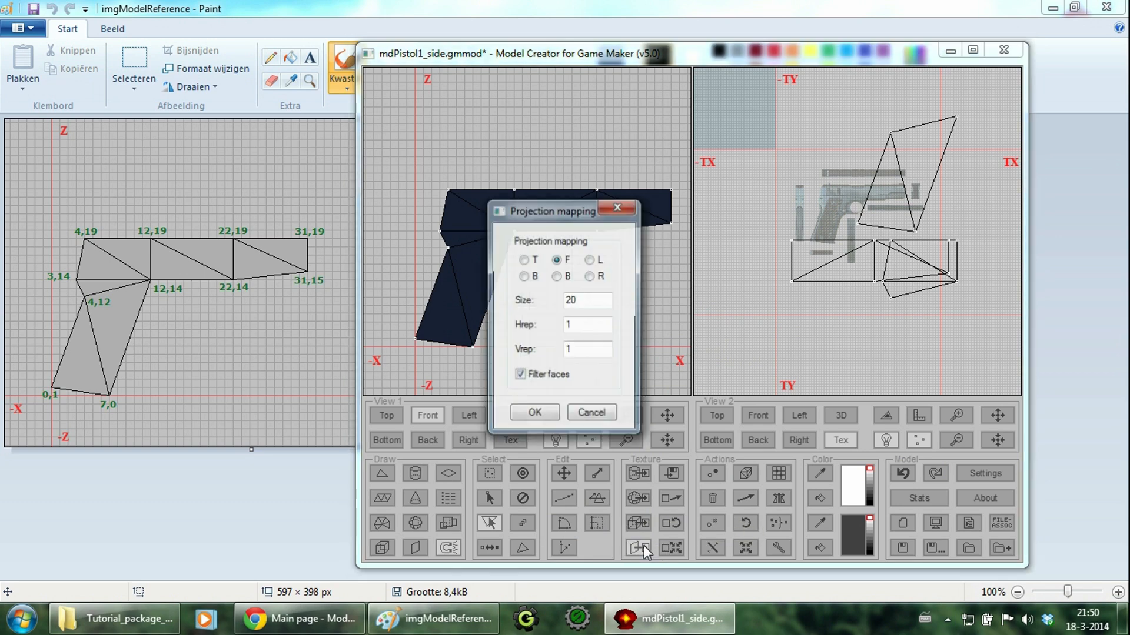
double_click(589, 303)
text(100)
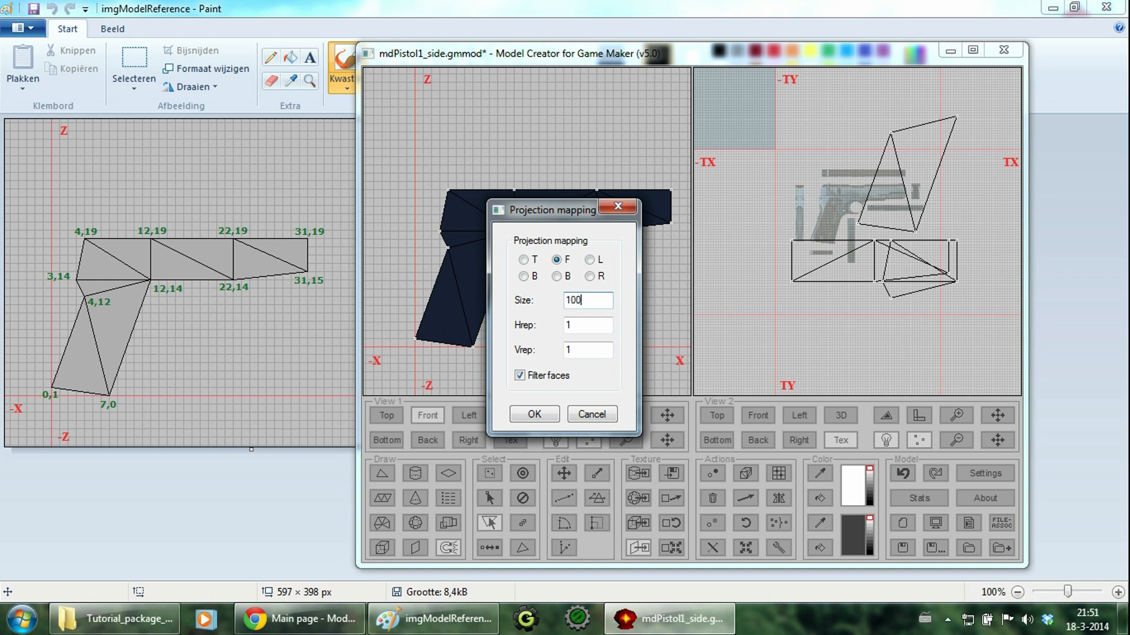
click(536, 415)
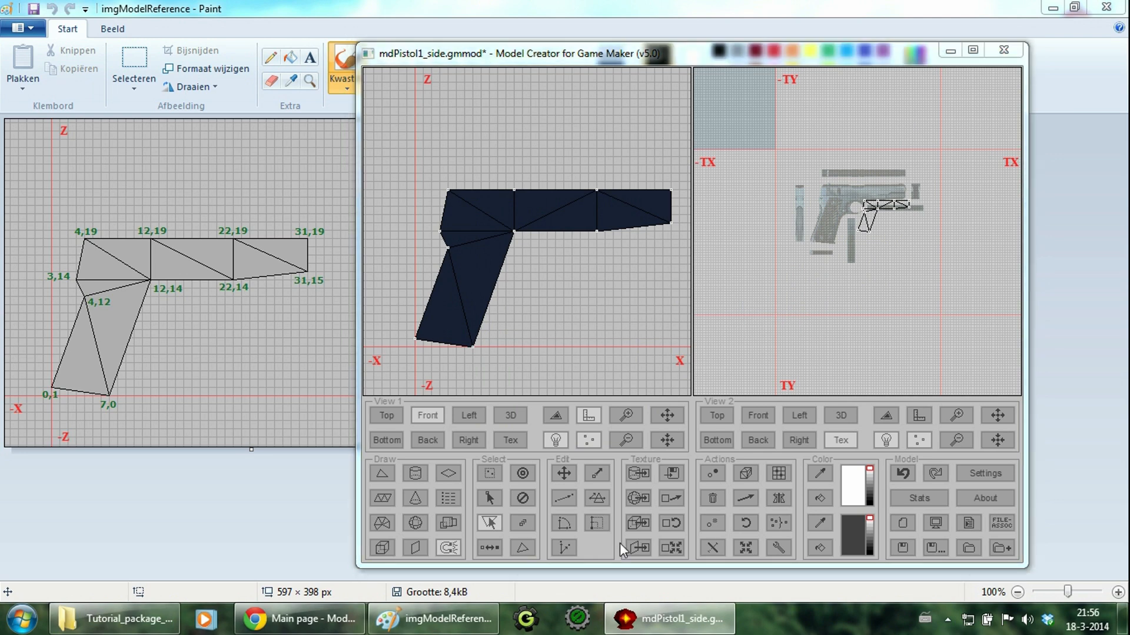
Step: Scale the pistol's texture coordinates by 1.8 on both X and Y about the center 0,0
click(672, 549)
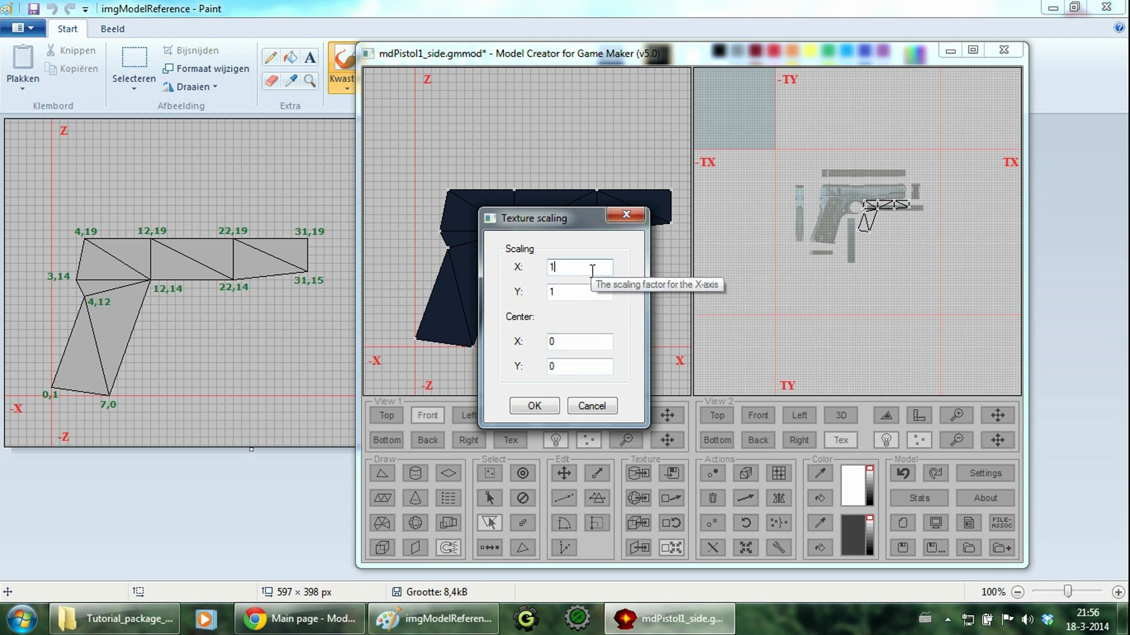
text(.8)
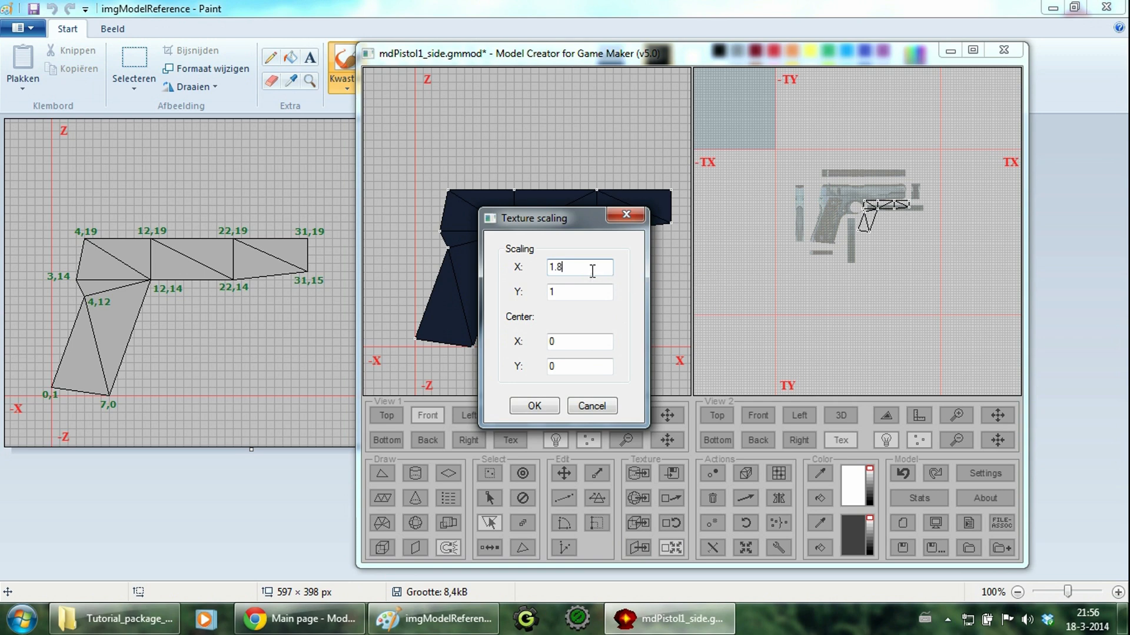
click(580, 294)
text(.8)
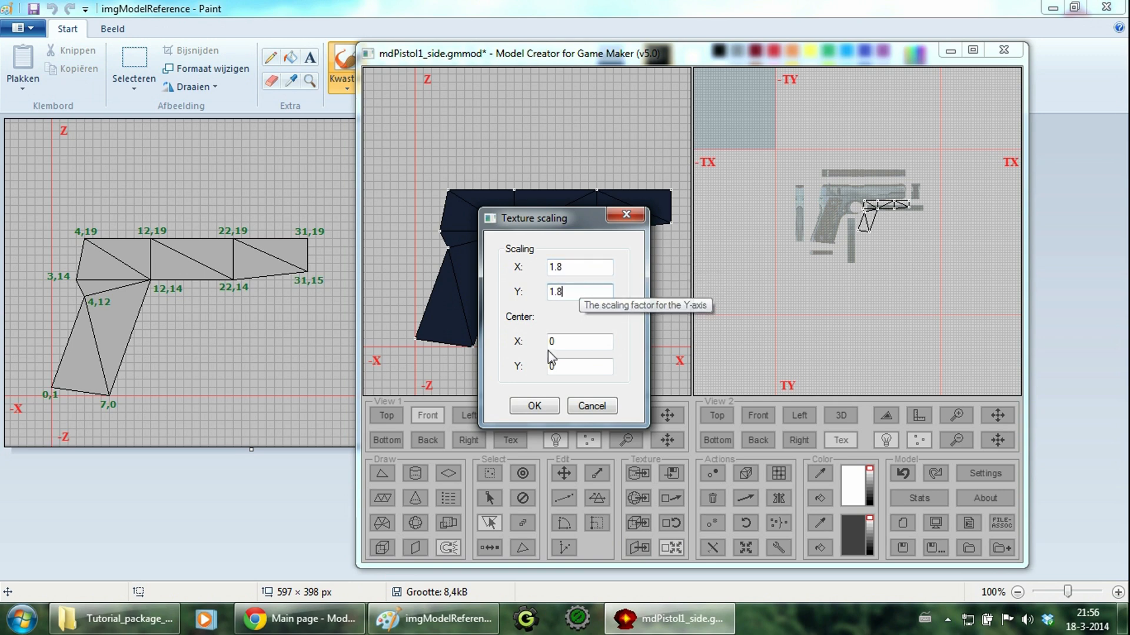
click(534, 406)
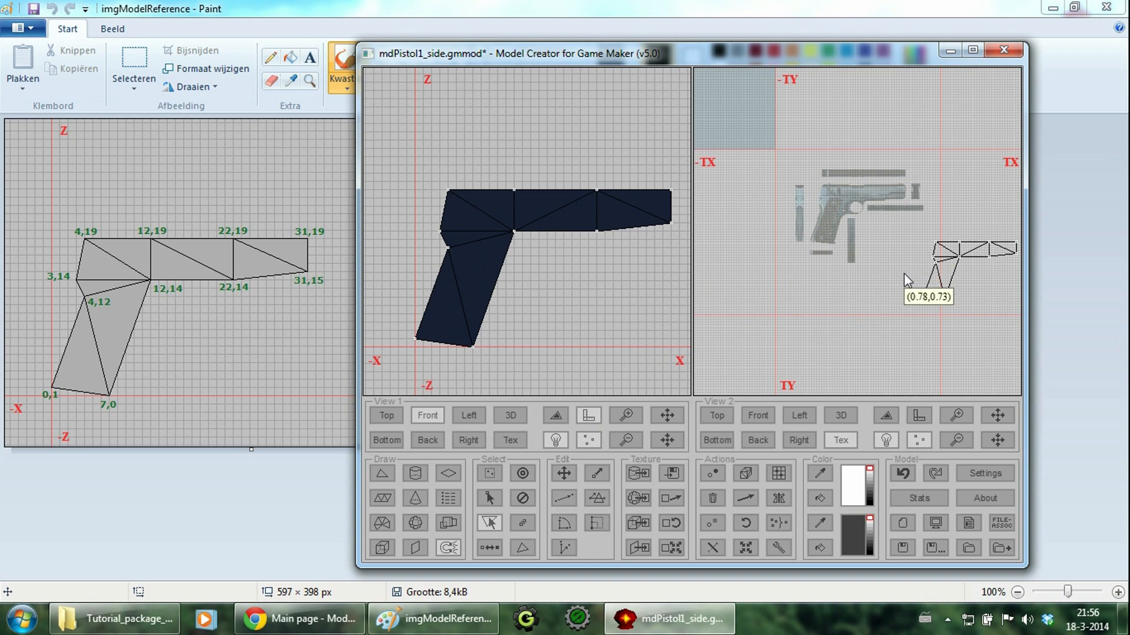
Step: Turn off the use of the grid in the model settings
click(1008, 474)
click(584, 368)
click(534, 431)
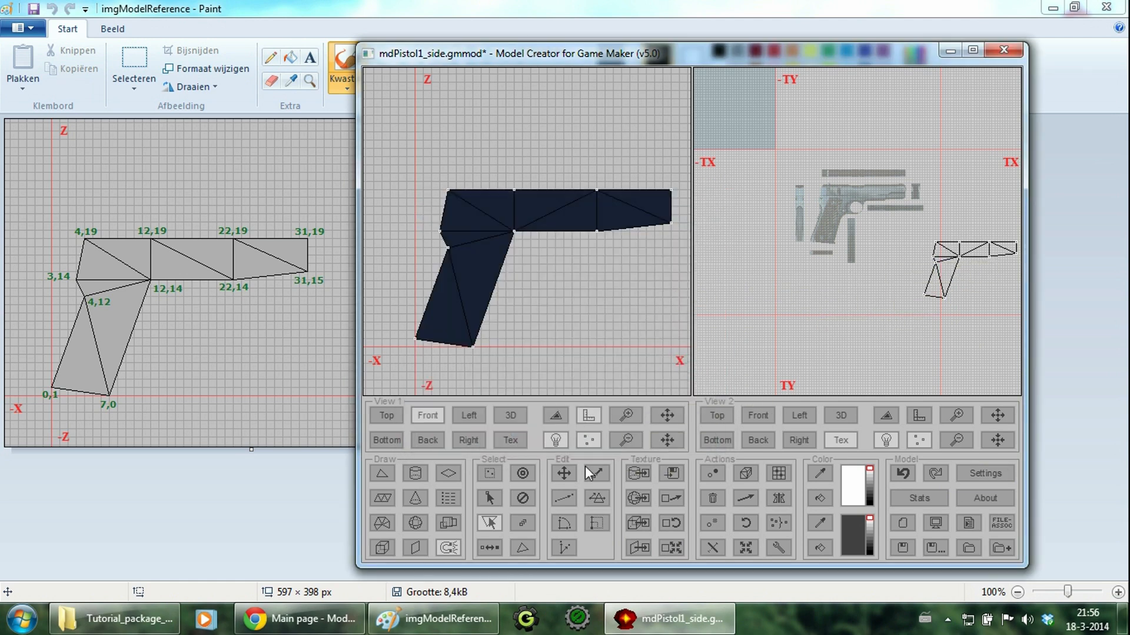
Step: Move the pistol's texture outline onto the side-view pistol picture in the texture so its edges line up
click(564, 473)
scroll(928, 260, up, 3)
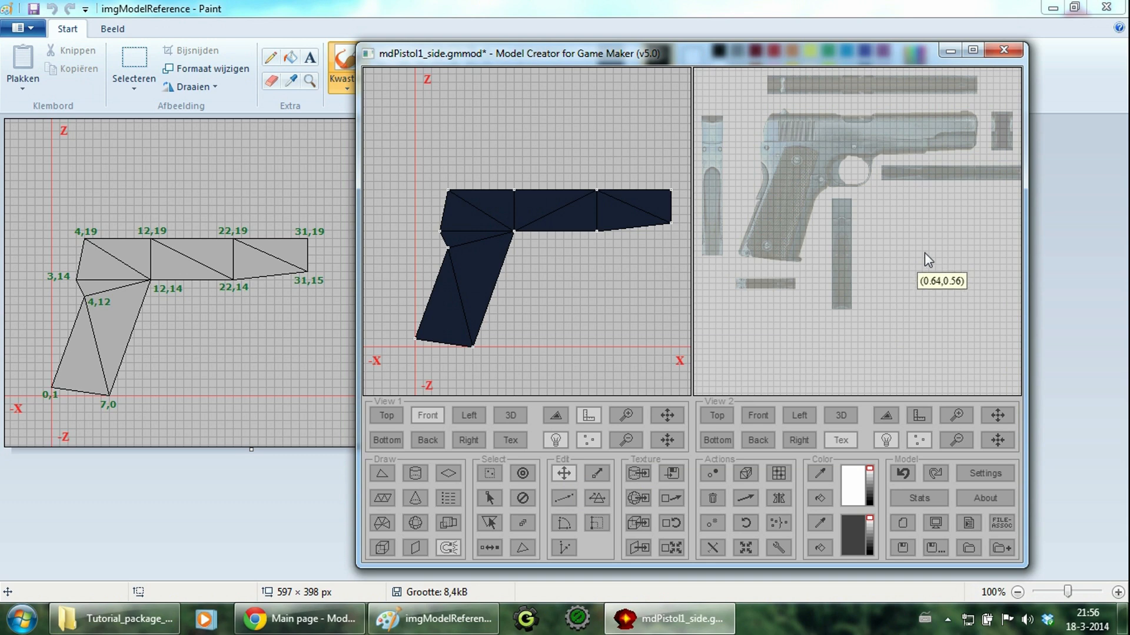
middle_drag(948, 242, 790, 156)
drag(928, 201, 761, 135)
middle_drag(764, 132, 893, 266)
drag(894, 272, 784, 206)
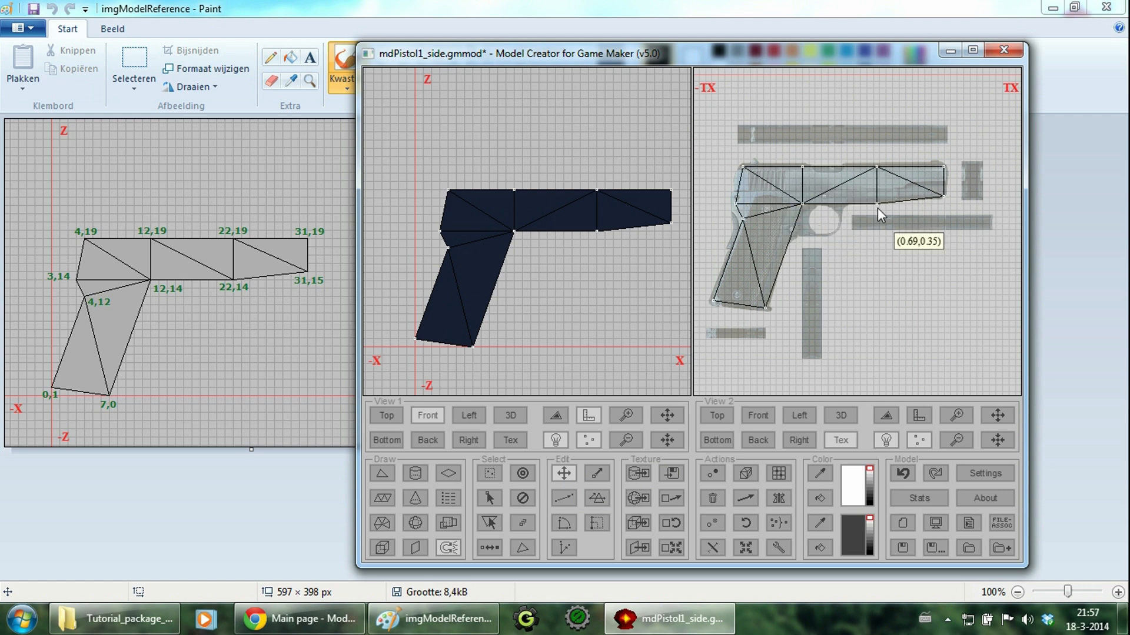
drag(831, 192, 831, 191)
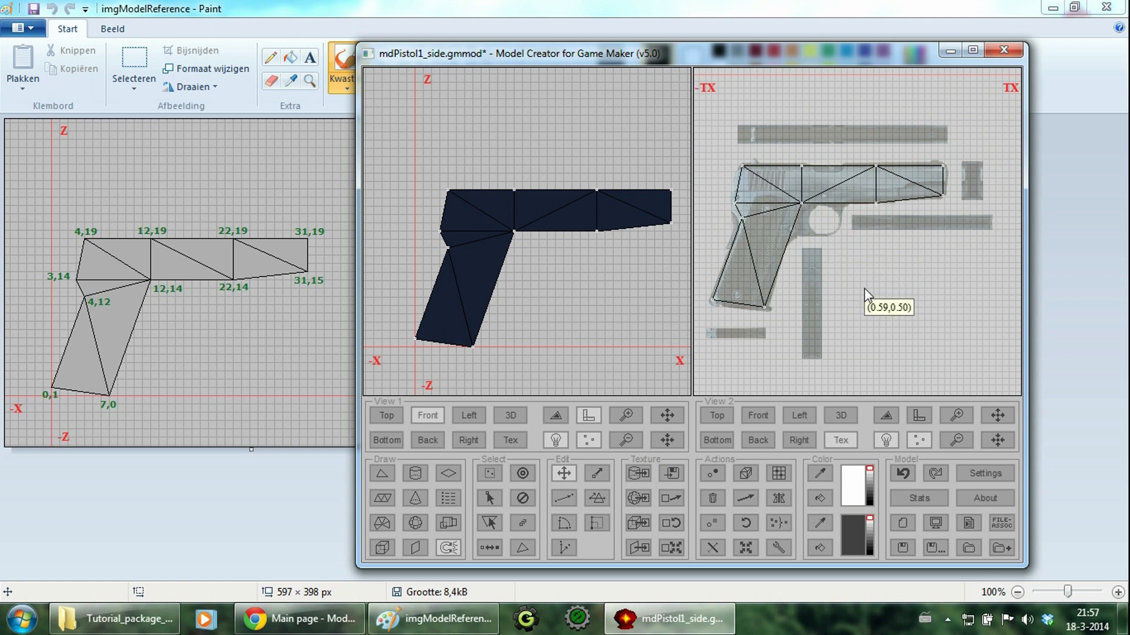
Step: Show the textured pistol in 3D in the second view with lighting turned off and examine its side
click(851, 415)
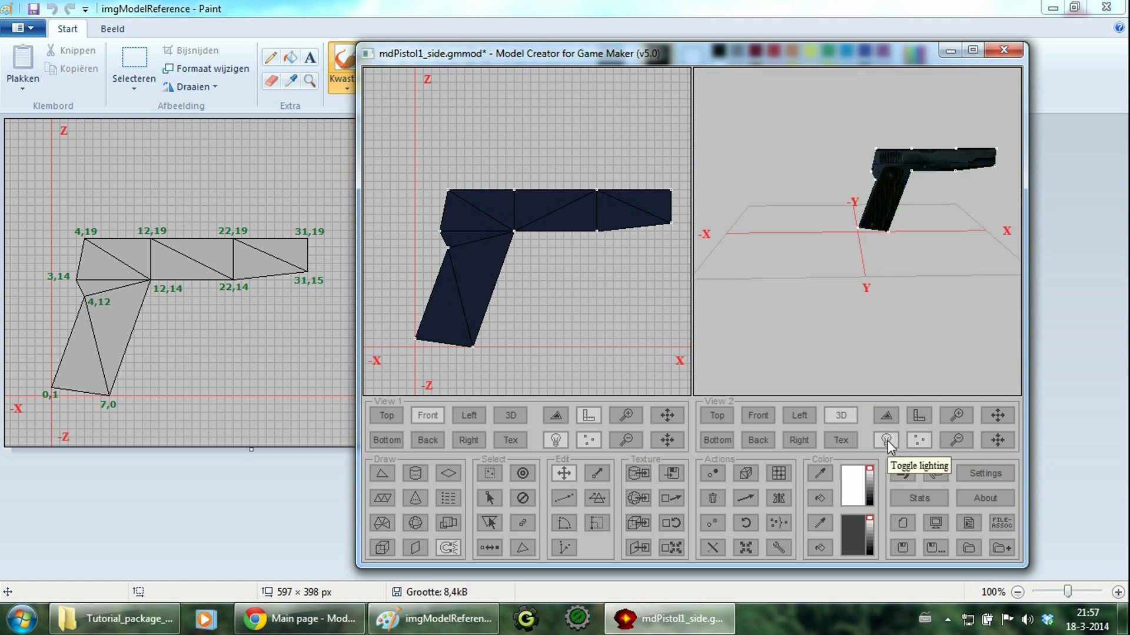
click(886, 443)
drag(950, 259, 890, 253)
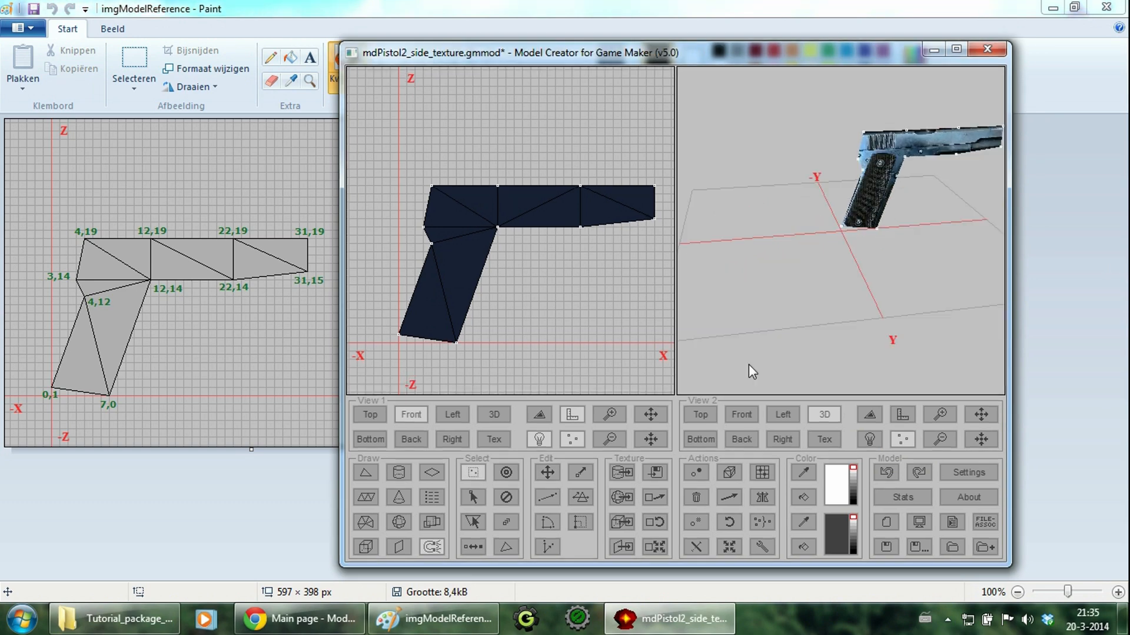
Step: Turn on the use of the grid in the model settings and set the grid size to 0.5
click(715, 48)
click(968, 472)
double_click(675, 391)
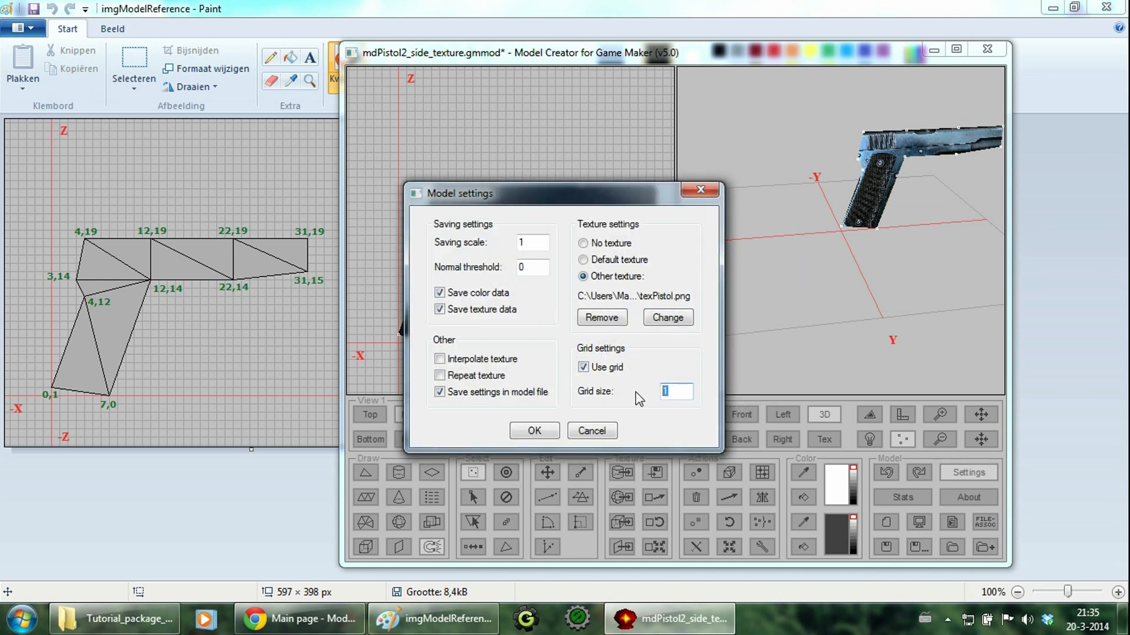
text(0.5)
key(Return)
Step: Select the whole pistol side in the top view and move it 2.5 units along Y to Y 2.5
click(369, 415)
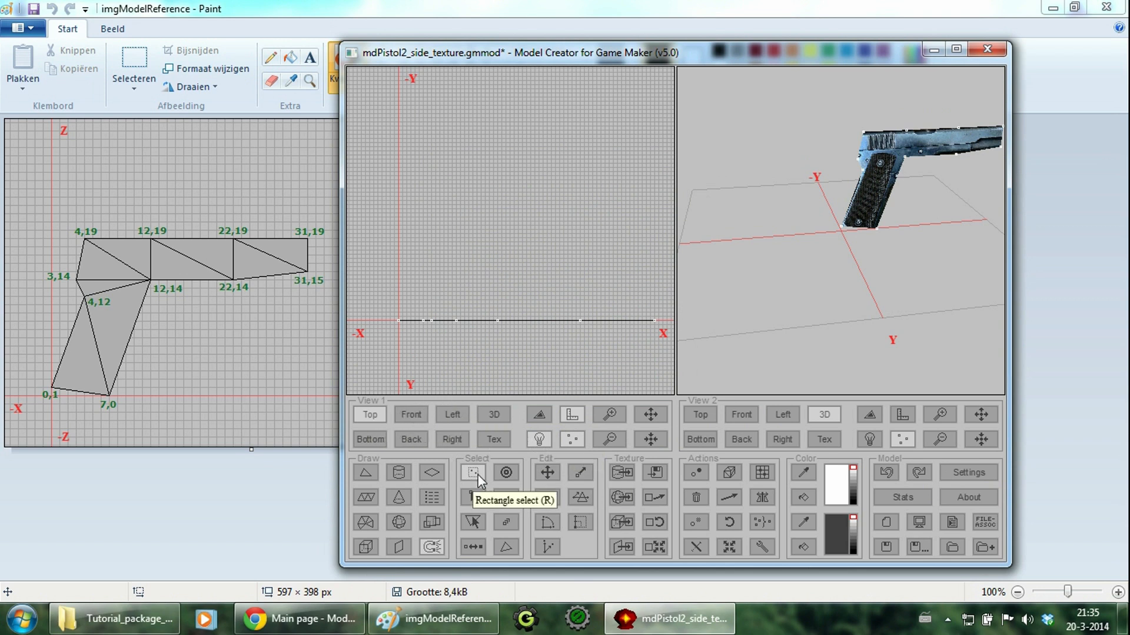
drag(372, 295, 674, 360)
middle_drag(605, 363, 613, 259)
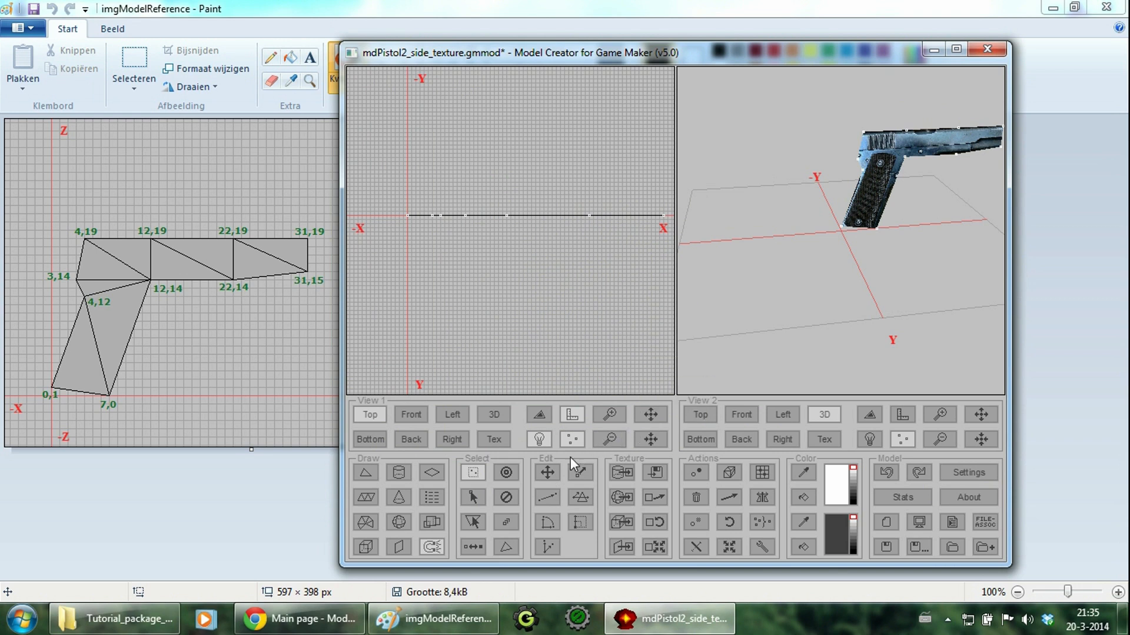
click(548, 471)
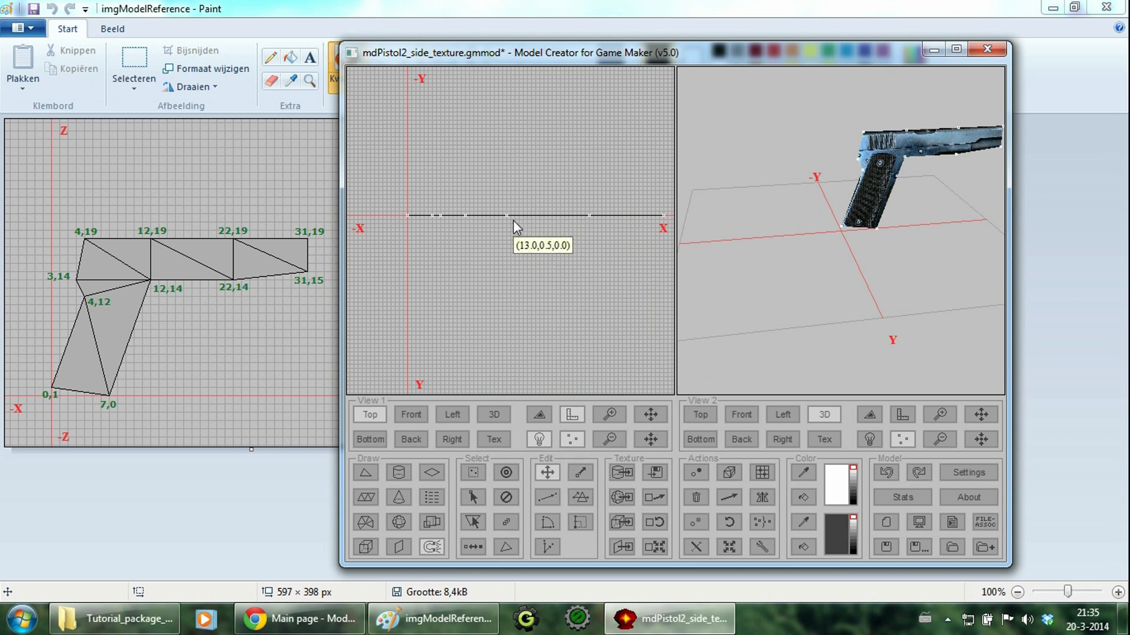
drag(513, 218, 513, 238)
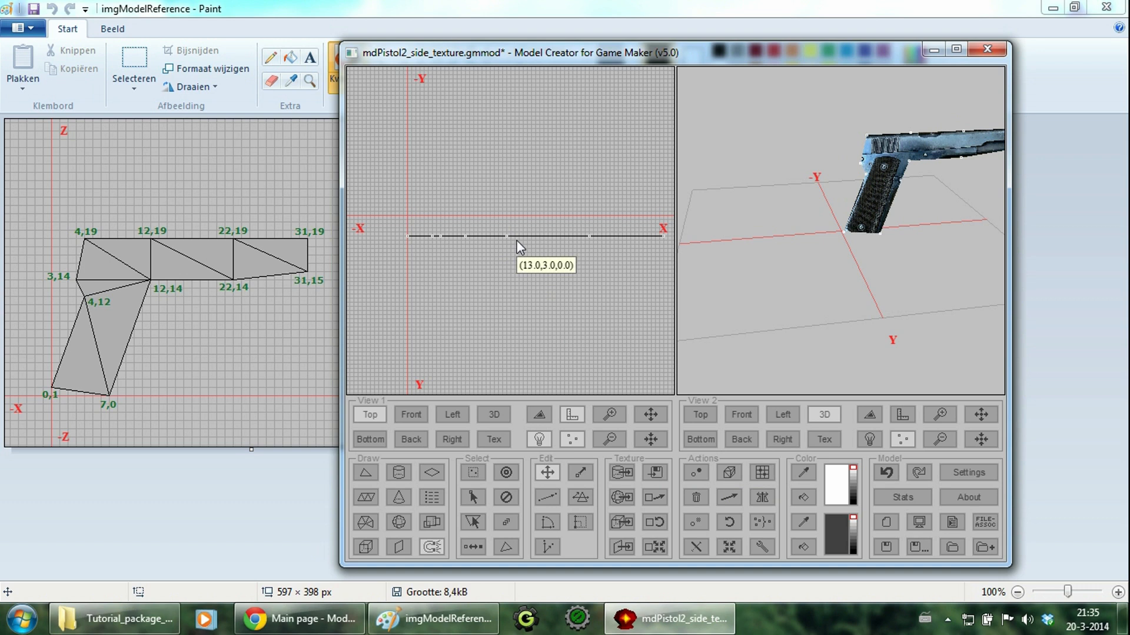
Step: Duplicate the pistol side and place the copy parallel to it at Y -2.5
drag(515, 239, 514, 196)
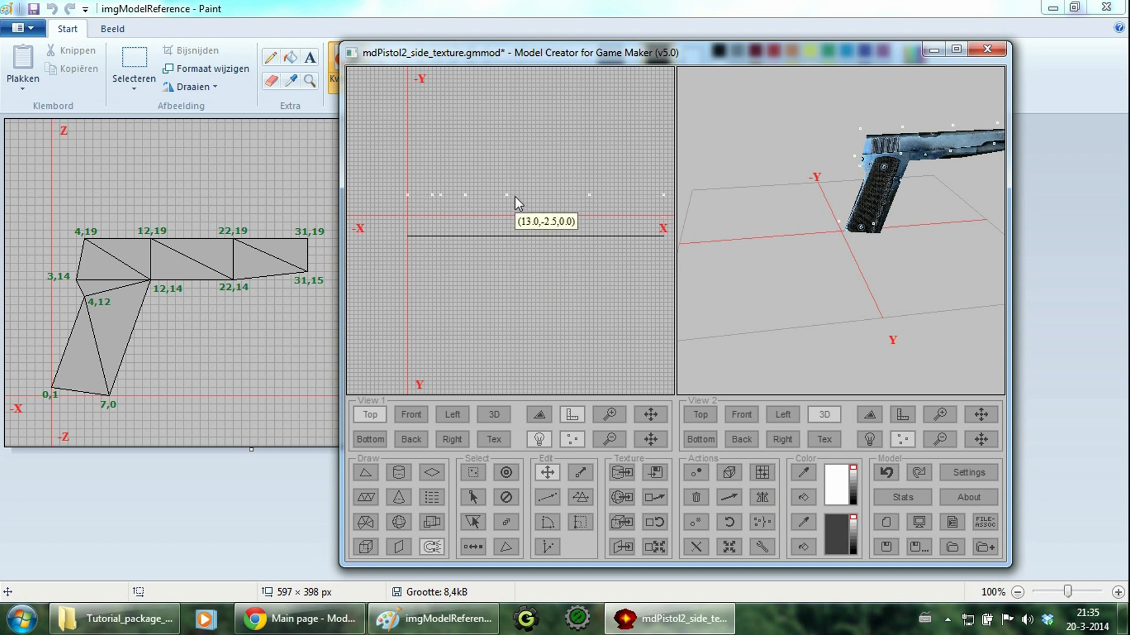
drag(514, 196, 514, 196)
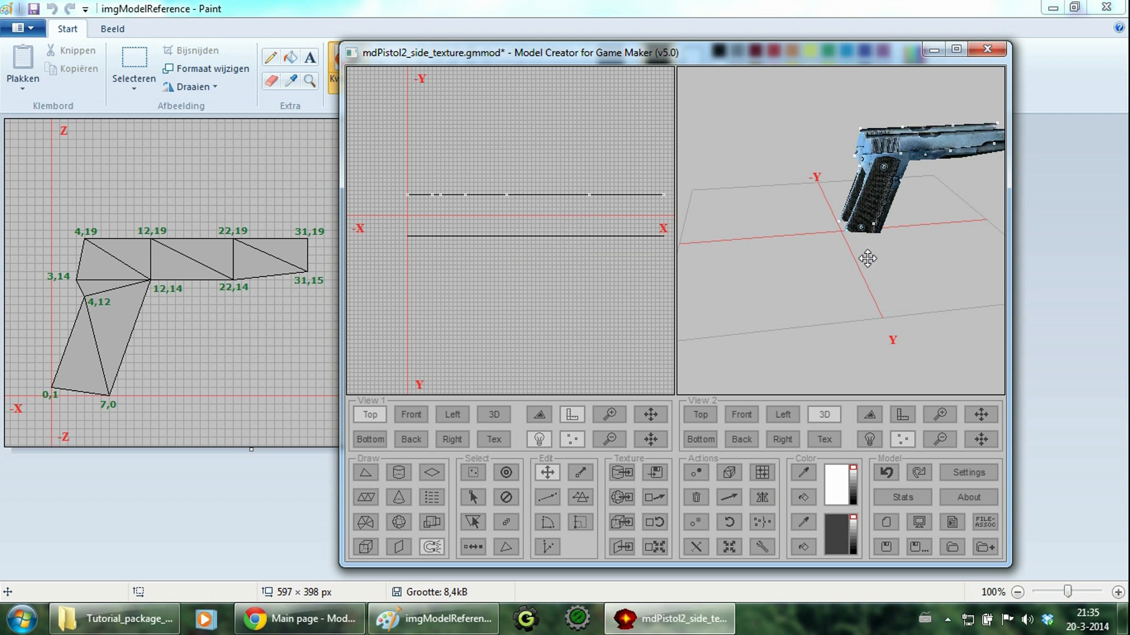
drag(867, 258, 834, 231)
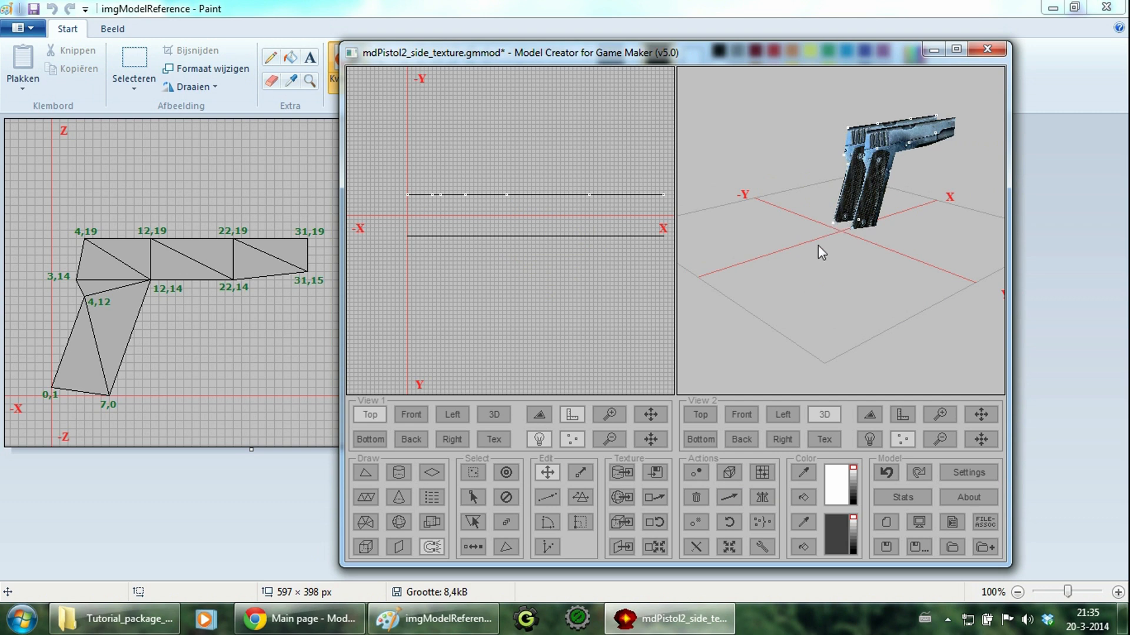
Step: Flip the faces of the copied pistol side at Y -2.5 so they point outward
click(700, 548)
drag(839, 322, 806, 218)
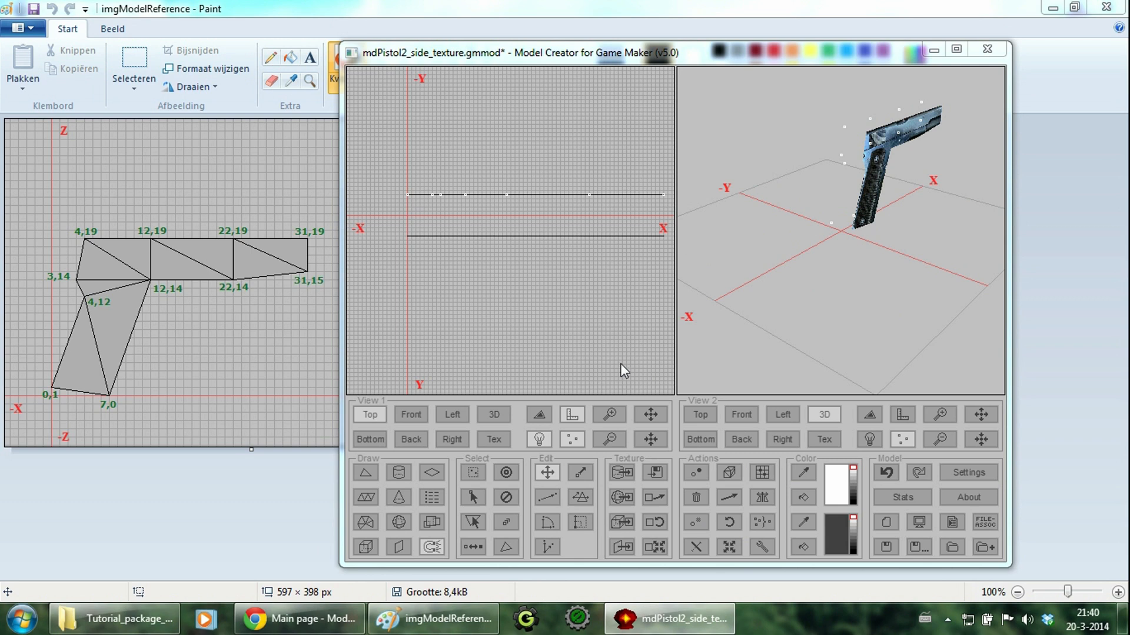
click(625, 69)
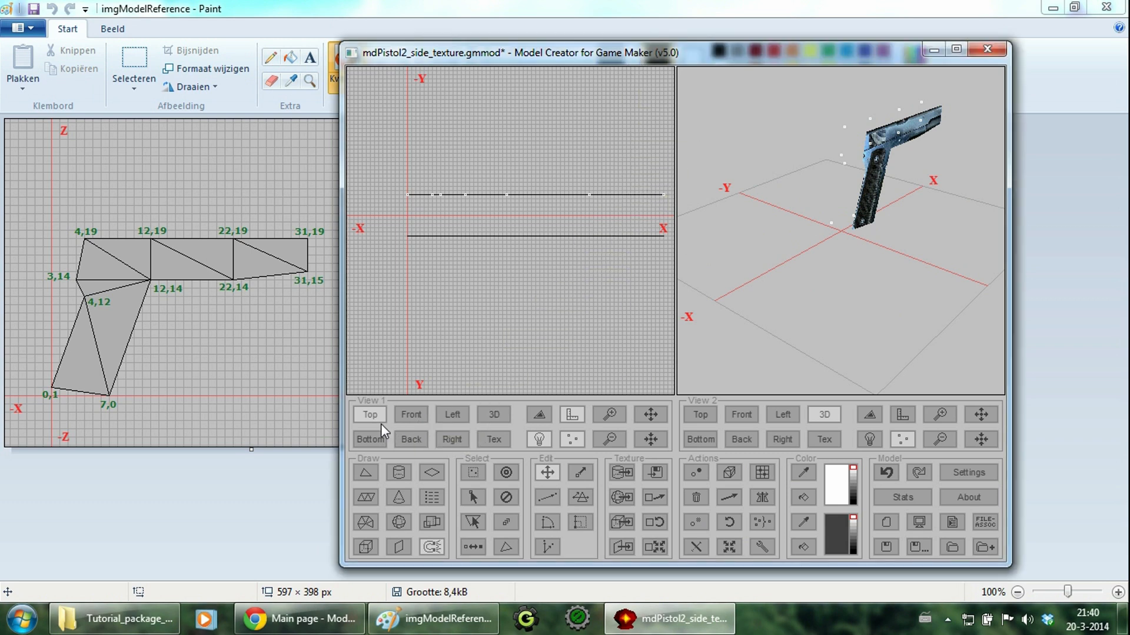
Step: Draw a triangle strip along the pistol's top at Z 19, joining Y 2.5 and -2.5 at X 4, 12, 22 and 31
click(514, 472)
click(366, 500)
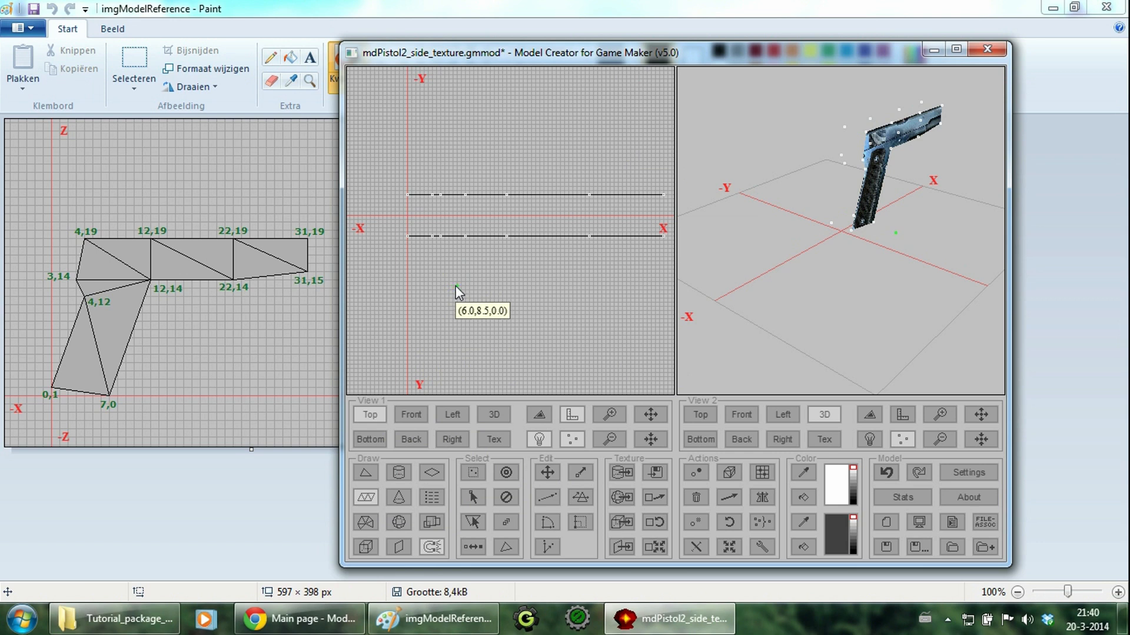
click(441, 237)
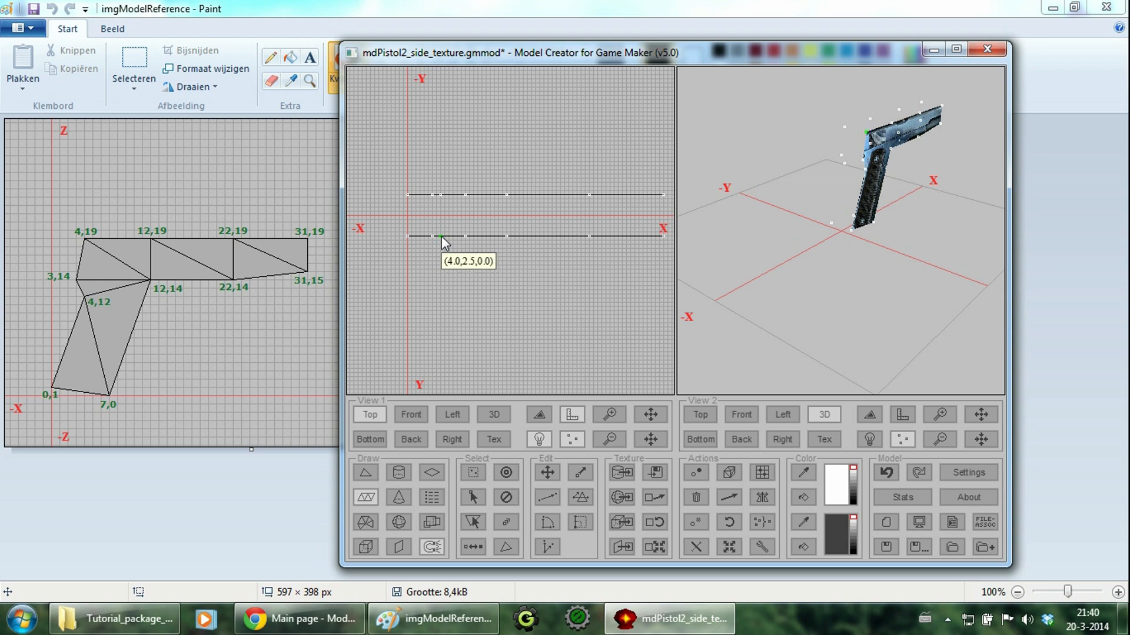
click(440, 196)
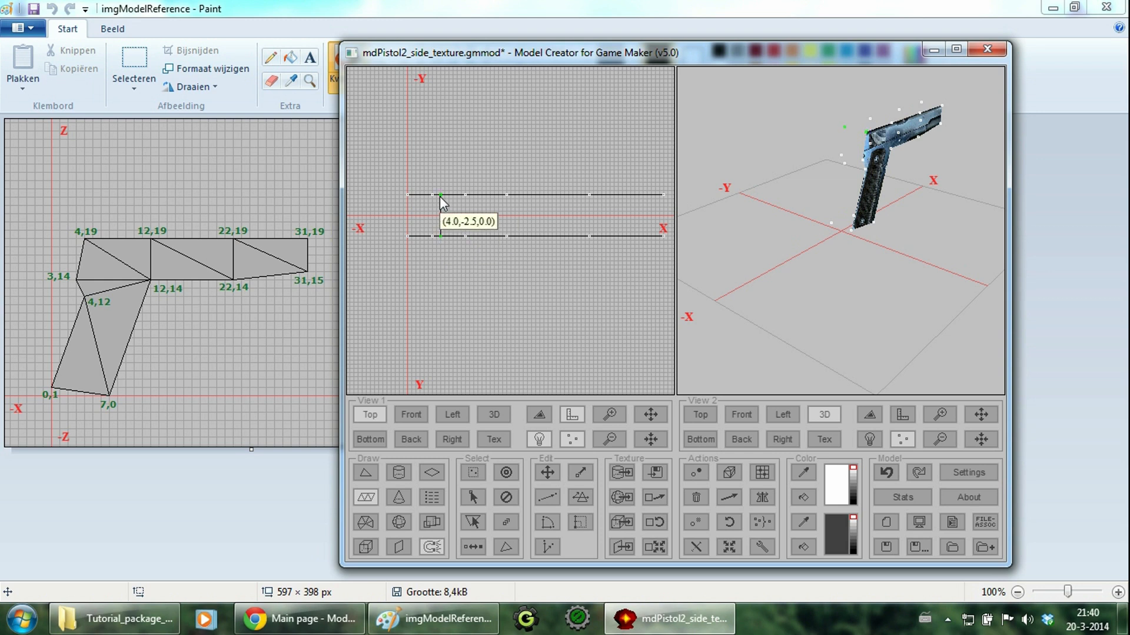
drag(457, 240, 506, 235)
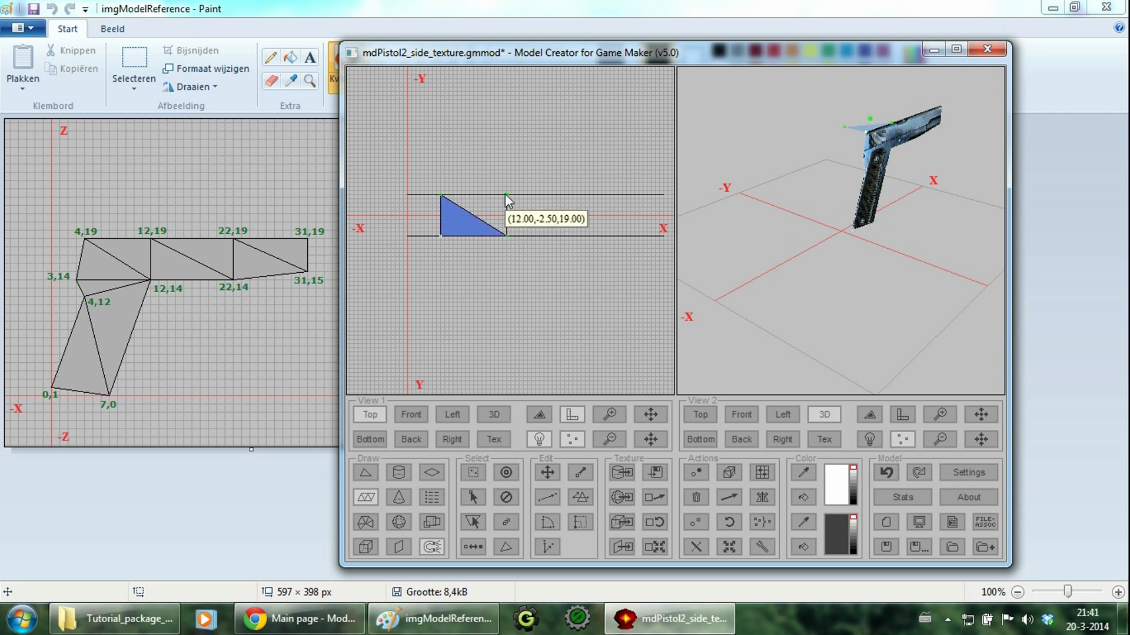
click(506, 195)
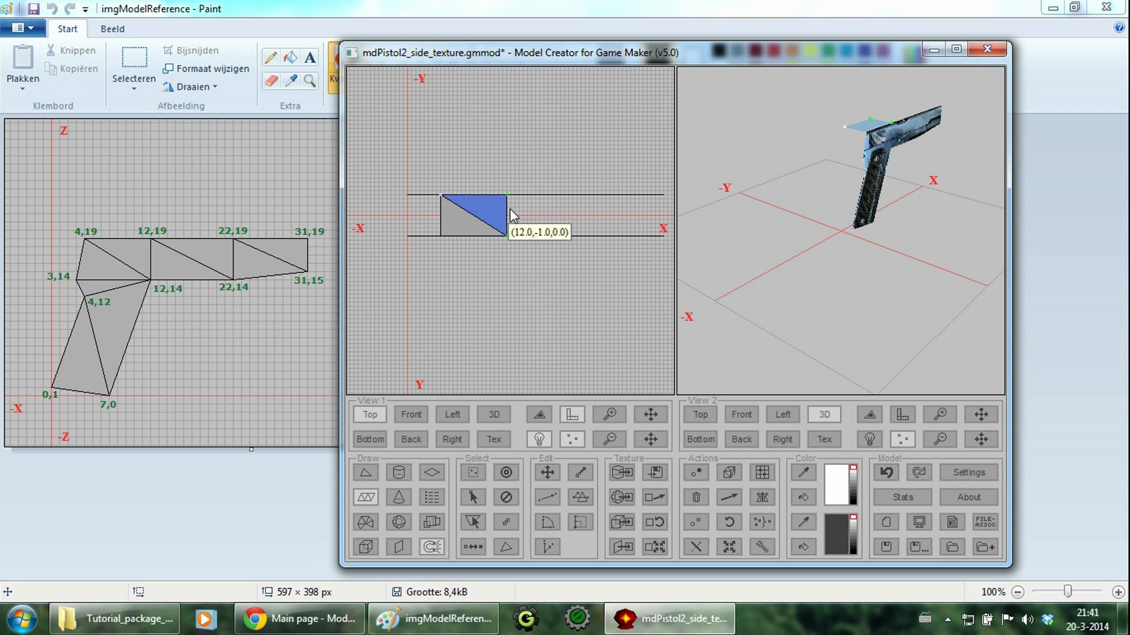
click(589, 237)
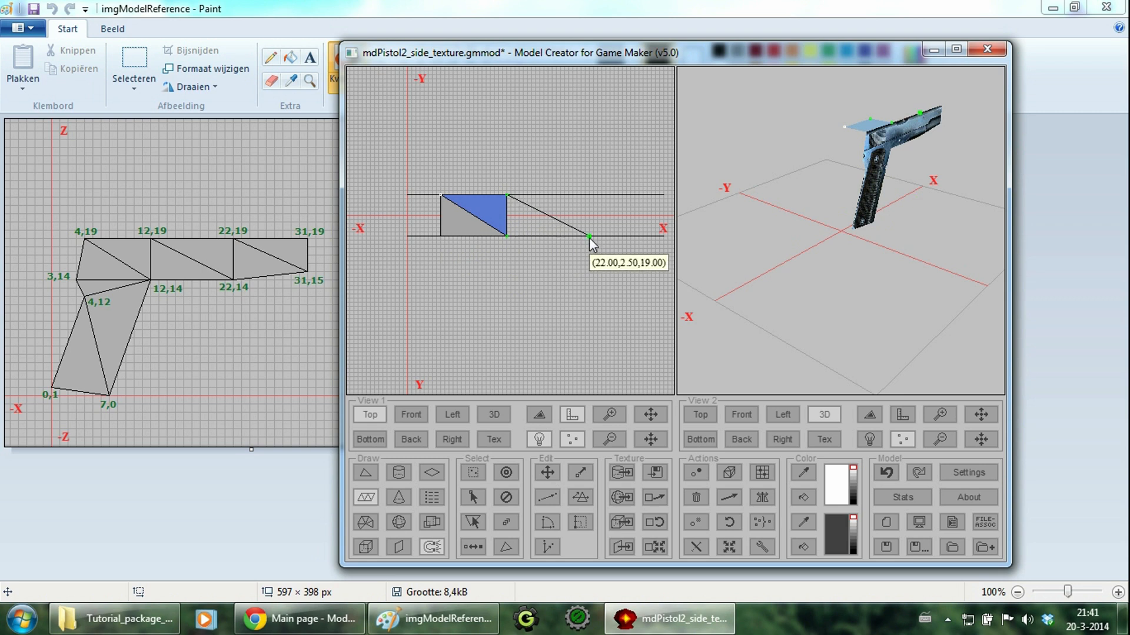
click(589, 195)
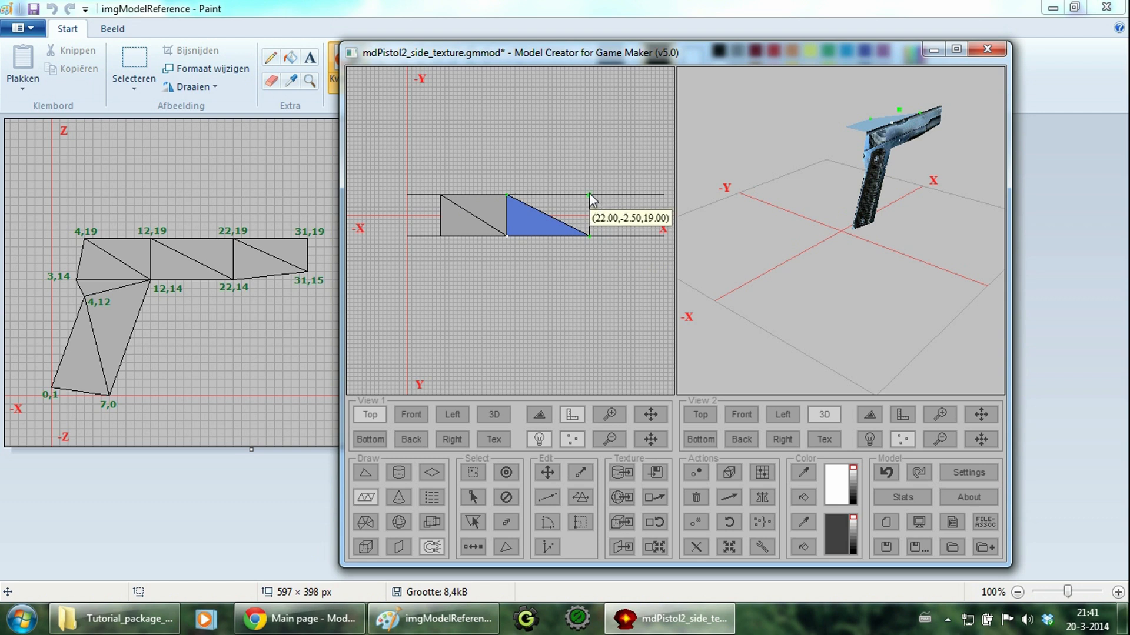
click(664, 237)
click(663, 196)
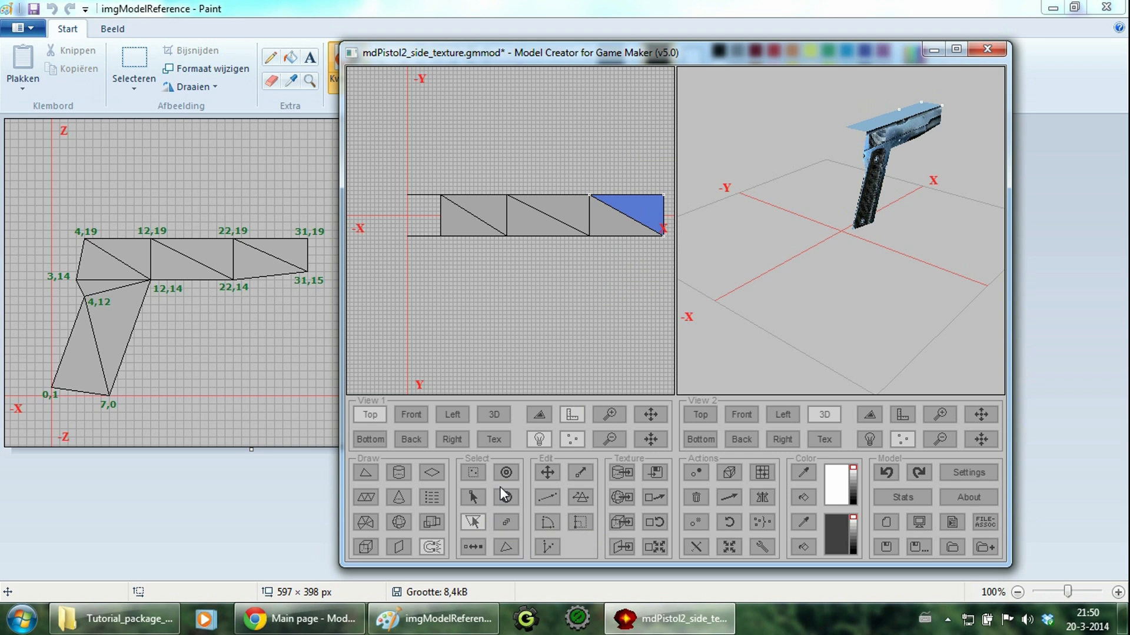
Step: Select all six triangles of the strip on top of the pistol
click(609, 227)
click(562, 210)
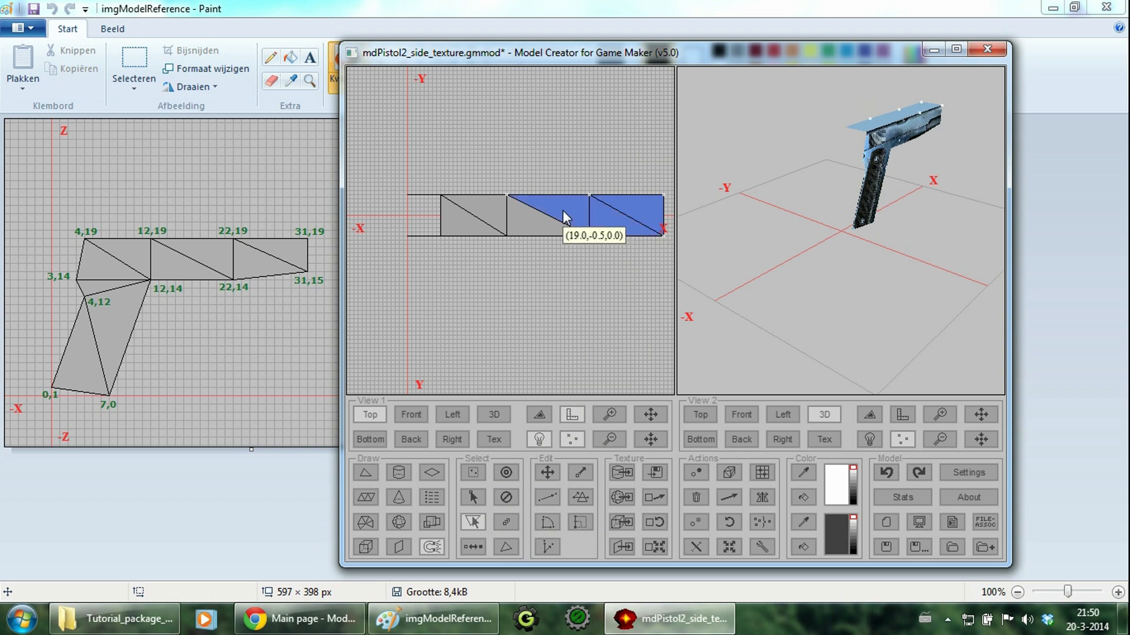
click(529, 224)
click(475, 214)
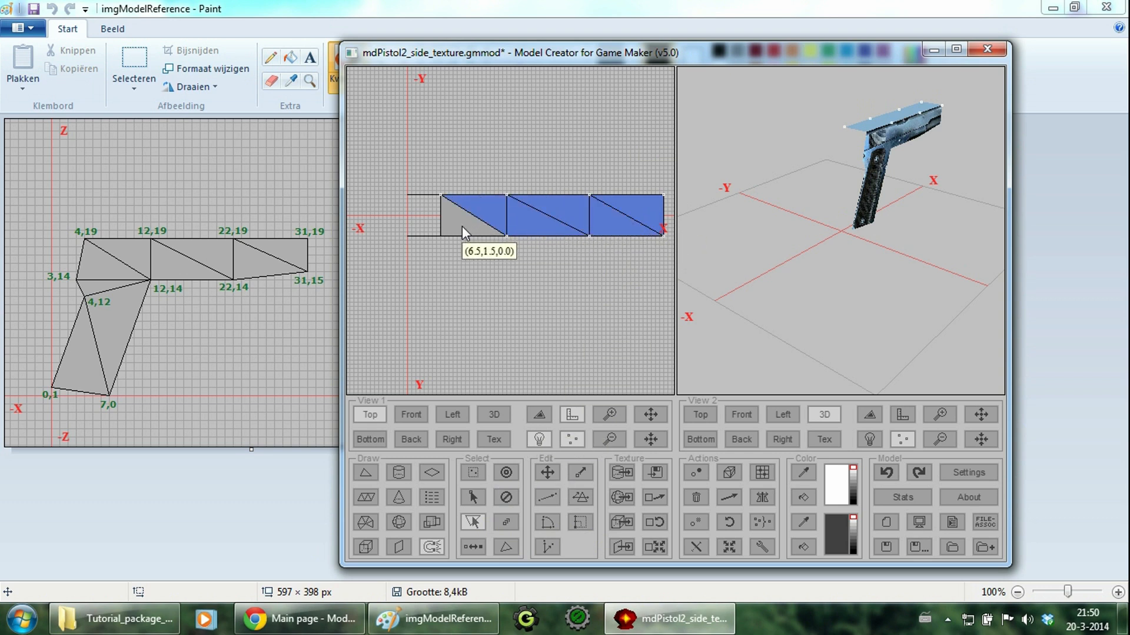
click(462, 226)
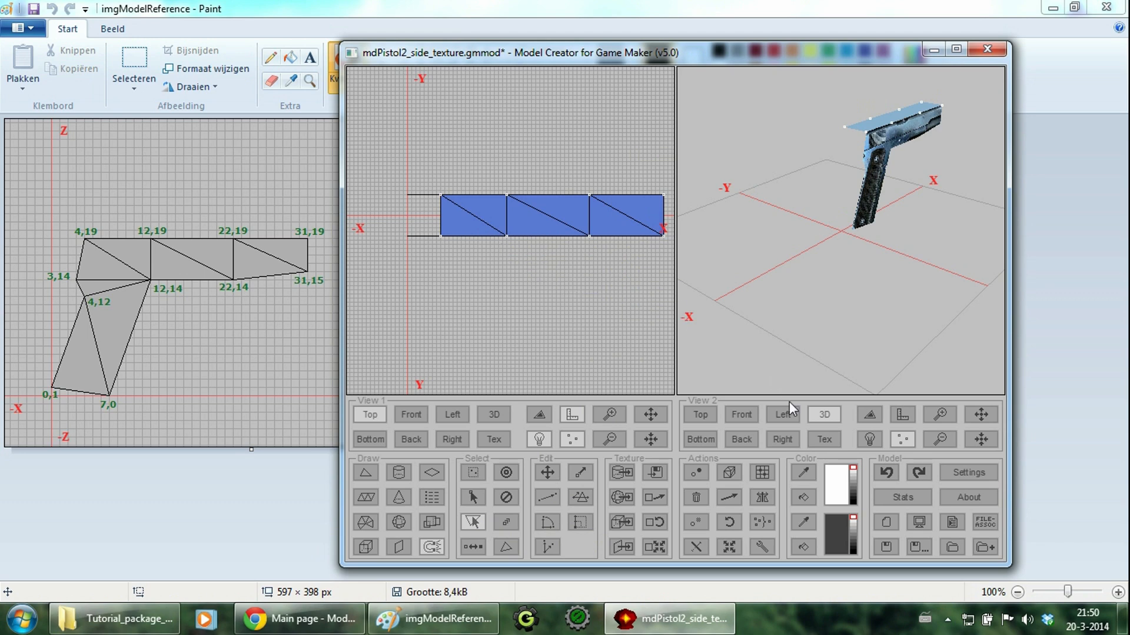
Step: Show the texture coordinates in the second view and turn off the use of the grid in the model settings
click(826, 439)
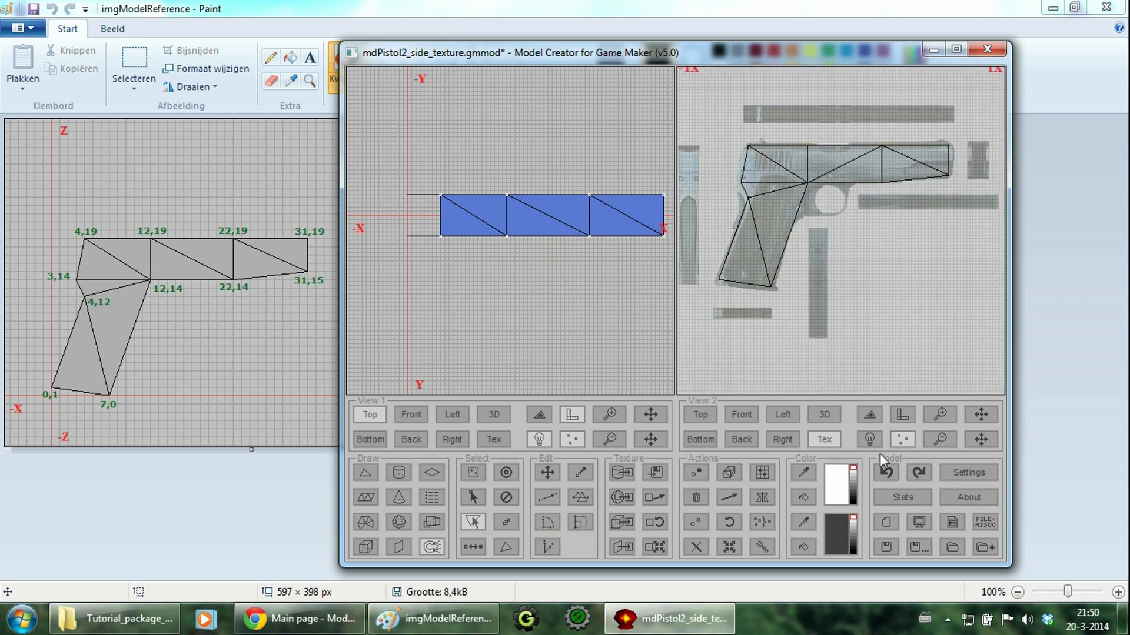
click(964, 469)
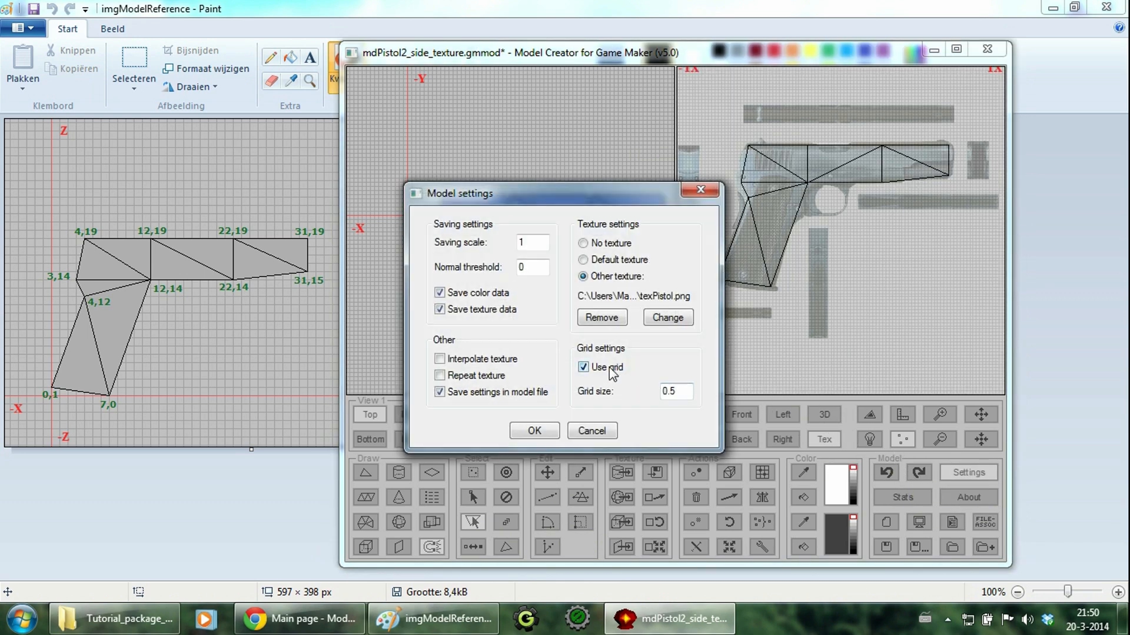
click(611, 369)
click(534, 430)
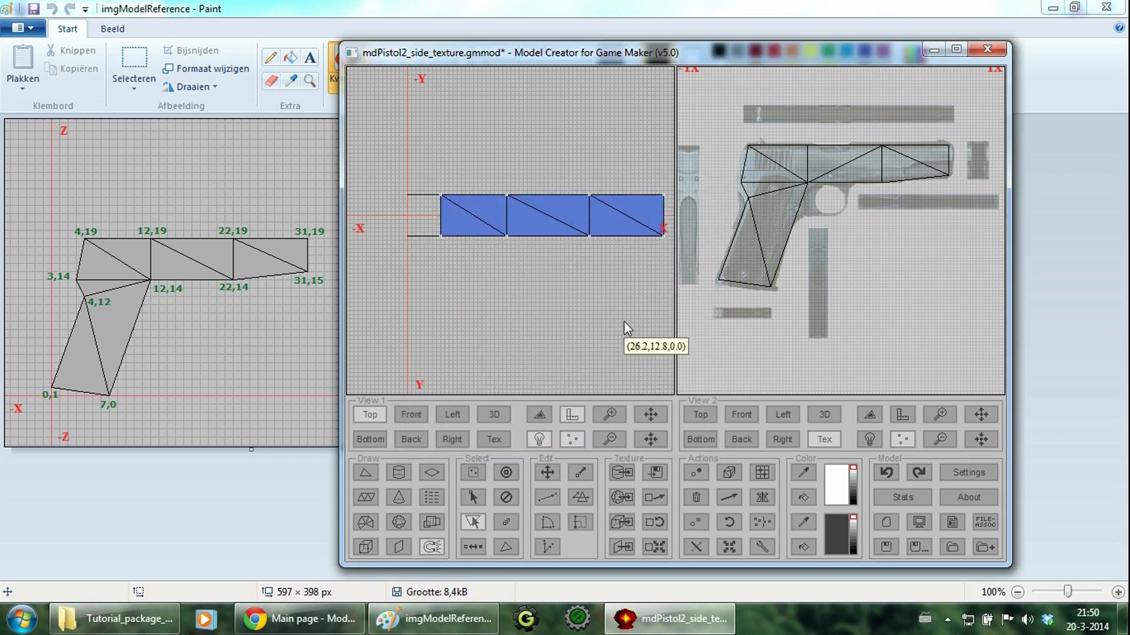
Step: Apply projection mapping from the top to the selected triangles with size 100, Hrep 1, Vrep 1 and face filtering on
click(621, 547)
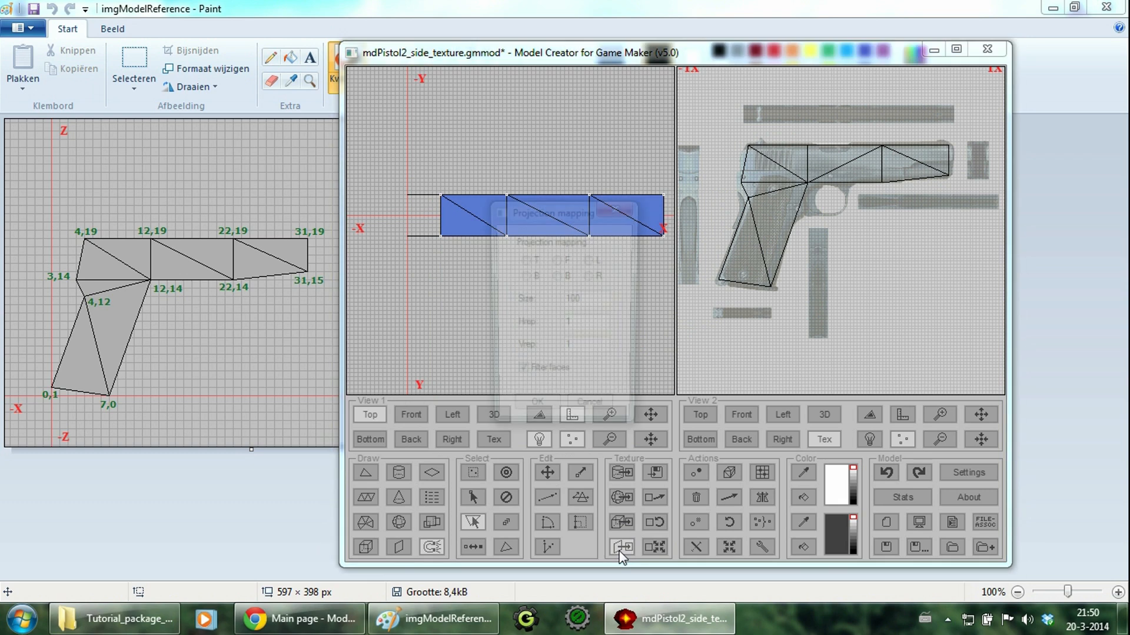
drag(588, 301, 556, 306)
click(589, 307)
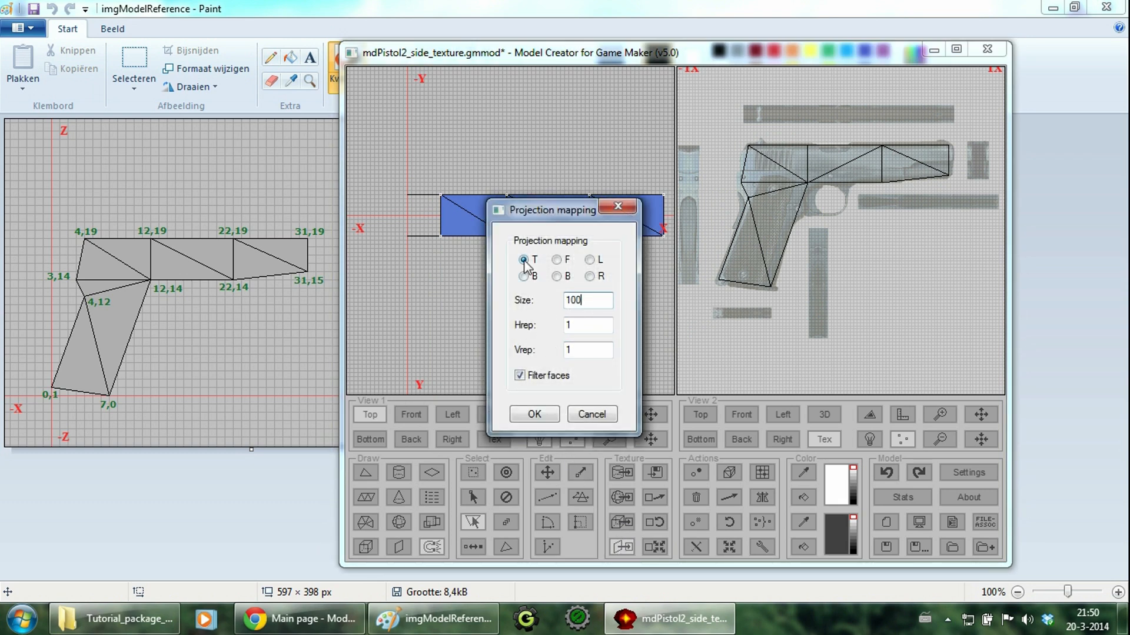
click(548, 415)
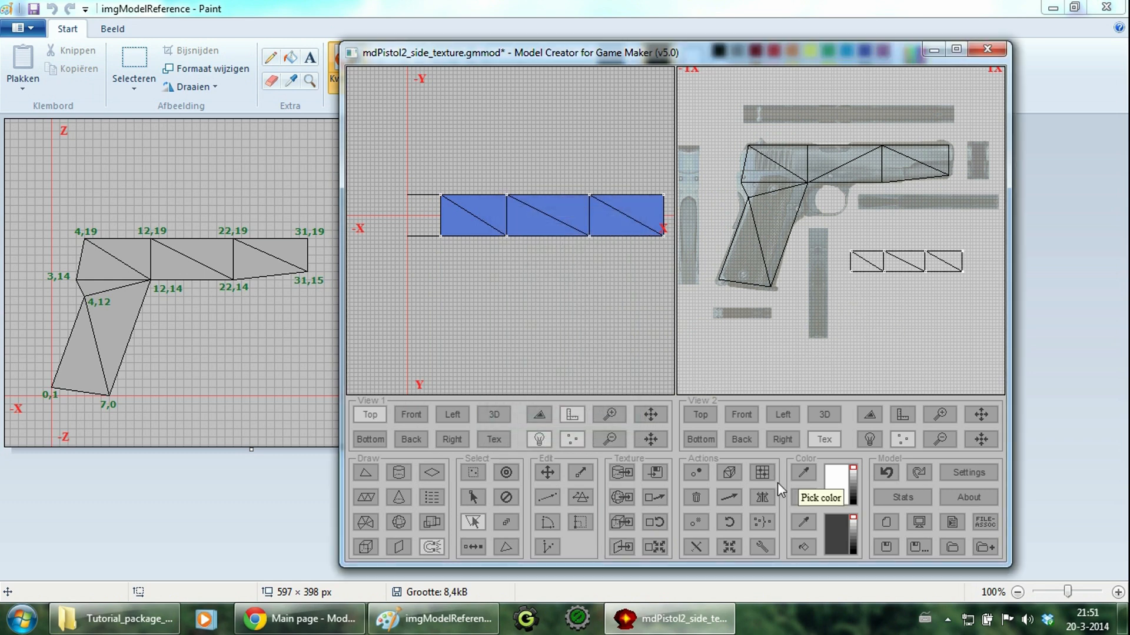
Step: Scale the top strip's texture coordinates by 1.8 on X and 0.75 on Y about the center 0,0
click(658, 546)
mouse_move(577, 272)
mouse_down()
mouse_move(525, 268)
mouse_move(571, 270)
mouse_up()
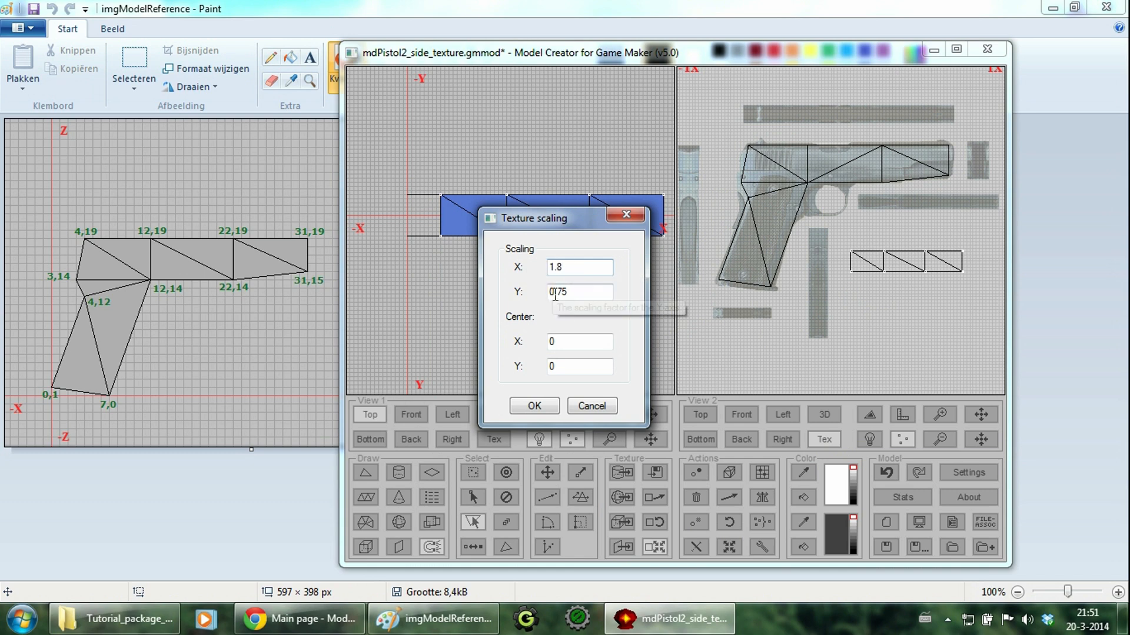
click(533, 405)
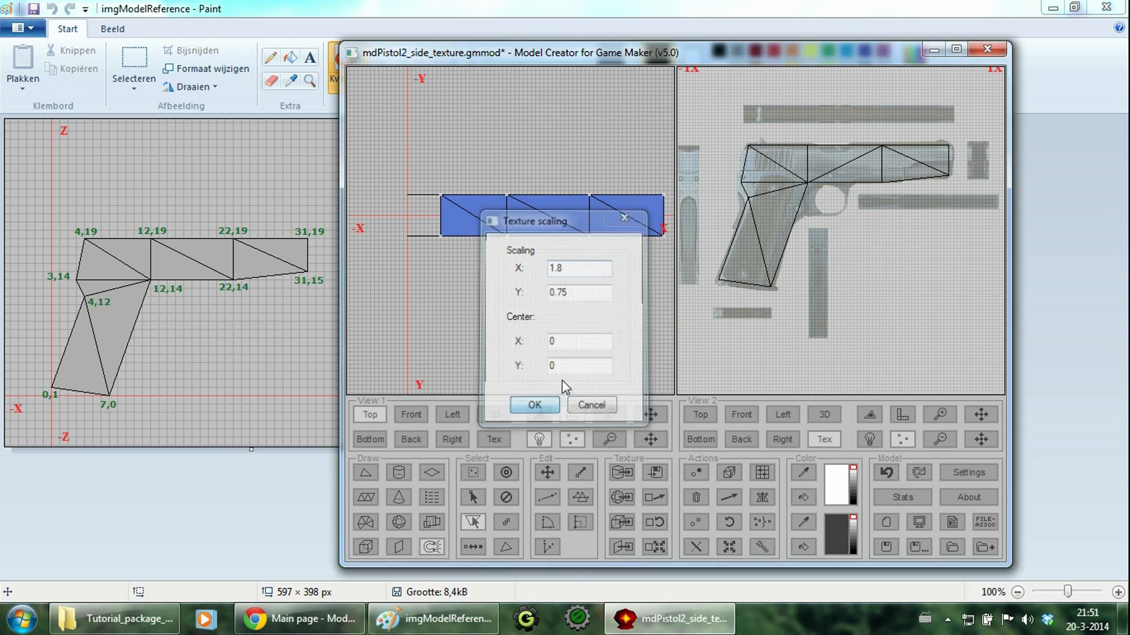
Step: Move the top strip's texture outline onto the narrow slide picture directly above the side-view pistol in the texture
scroll(881, 270, down, 3)
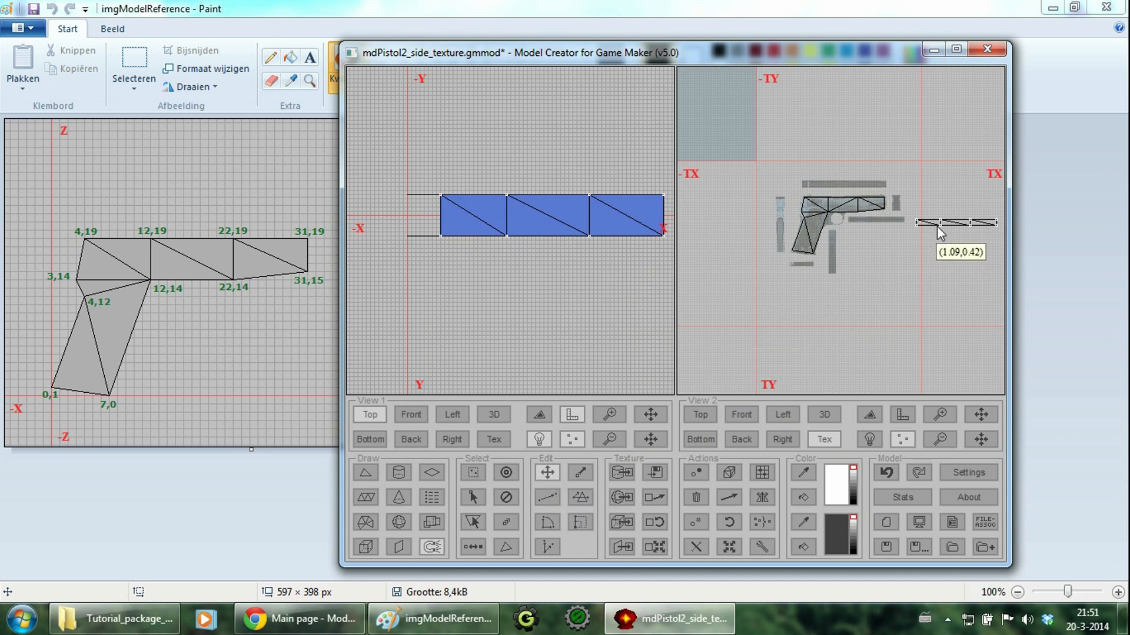
drag(936, 226, 824, 186)
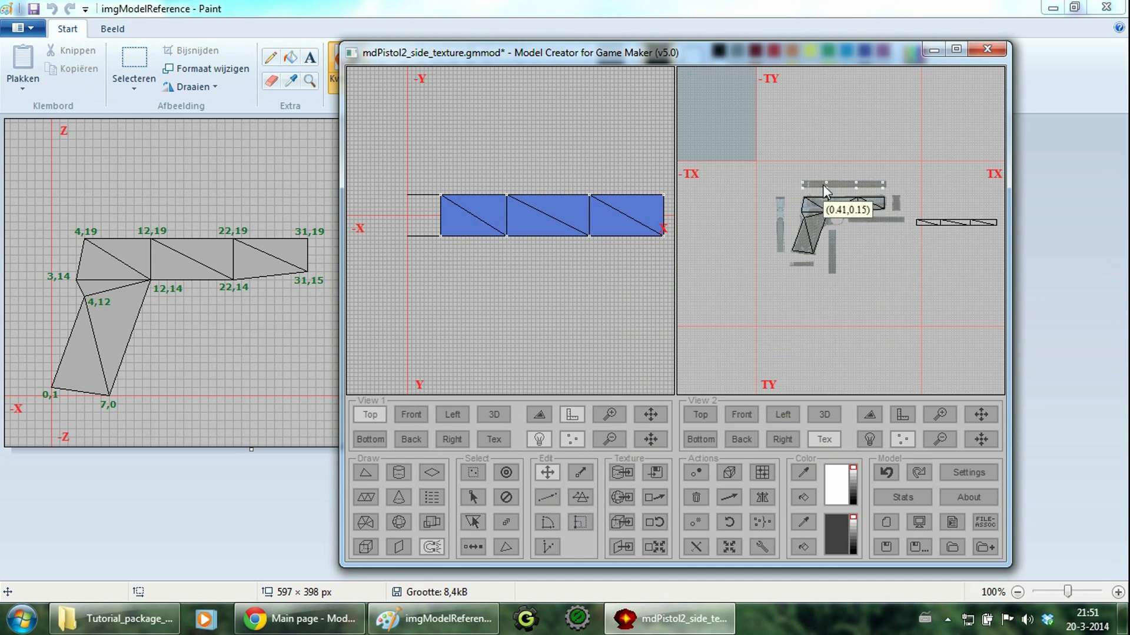
scroll(800, 200, up, 3)
scroll(800, 126, up, 5)
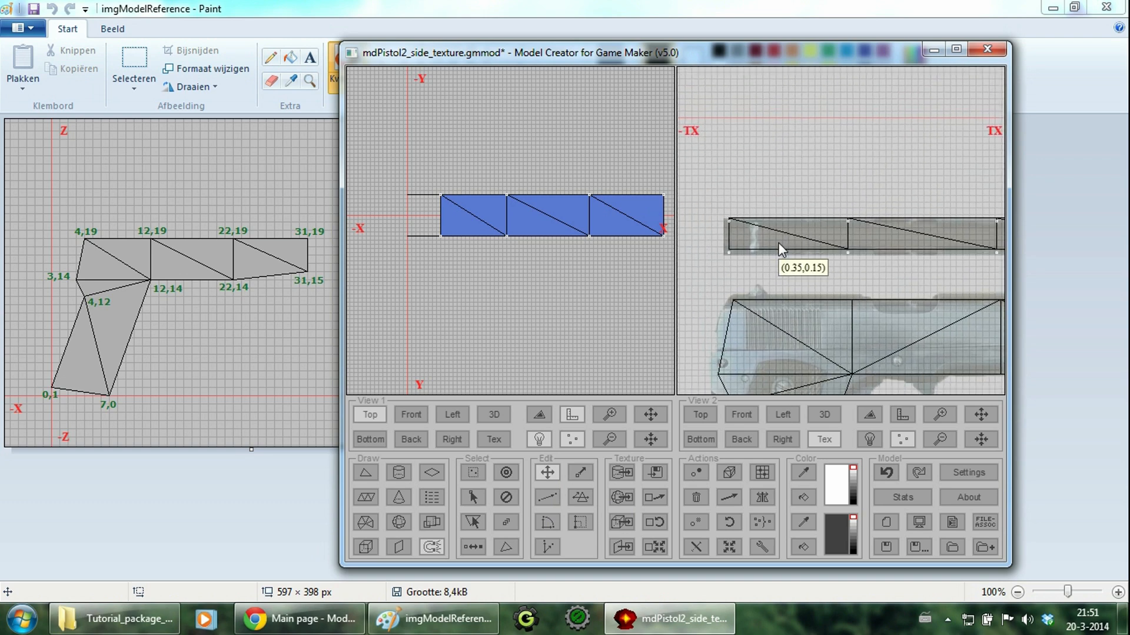
scroll(888, 271, down, 3)
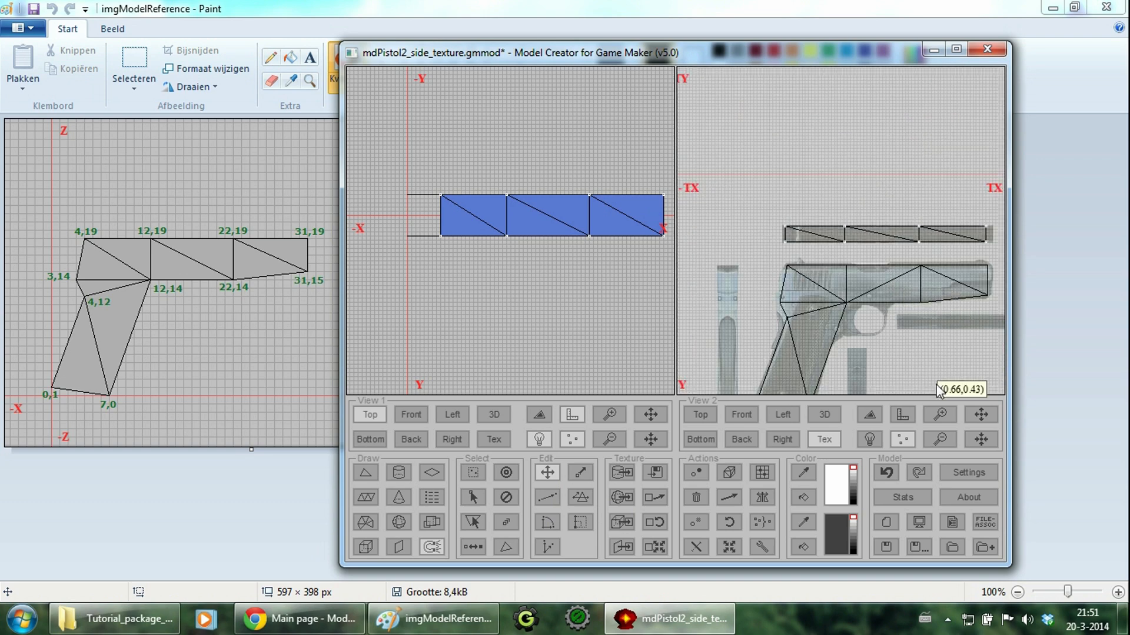
Step: Show the model in 3D in the second view and examine the textured top and sides of the pistol
click(831, 414)
drag(958, 176, 928, 274)
drag(852, 275, 931, 290)
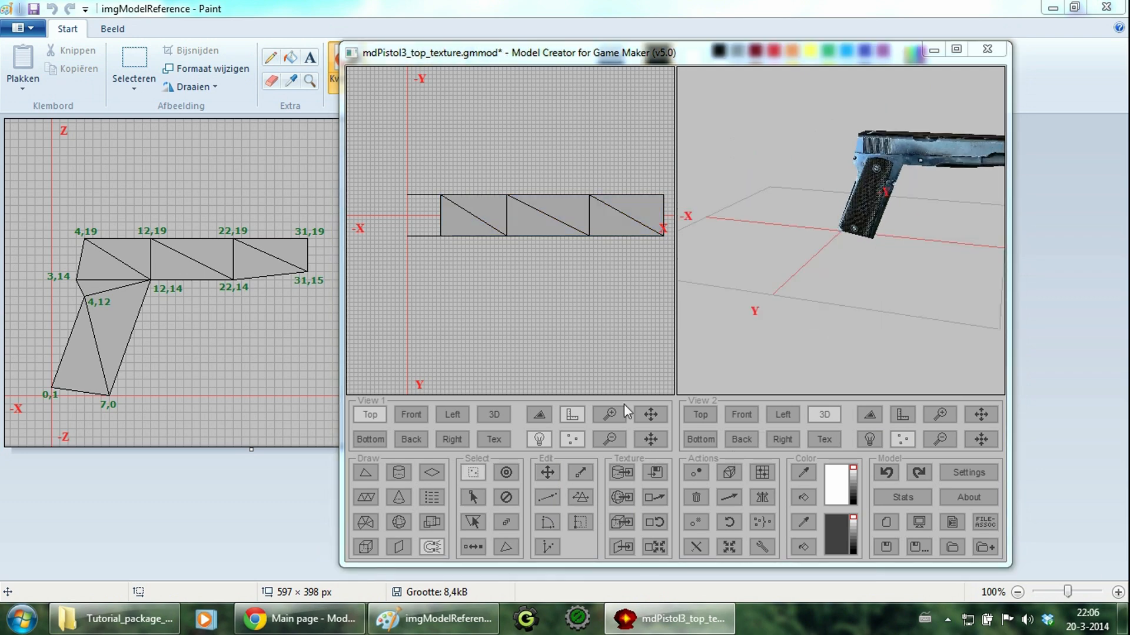
click(606, 62)
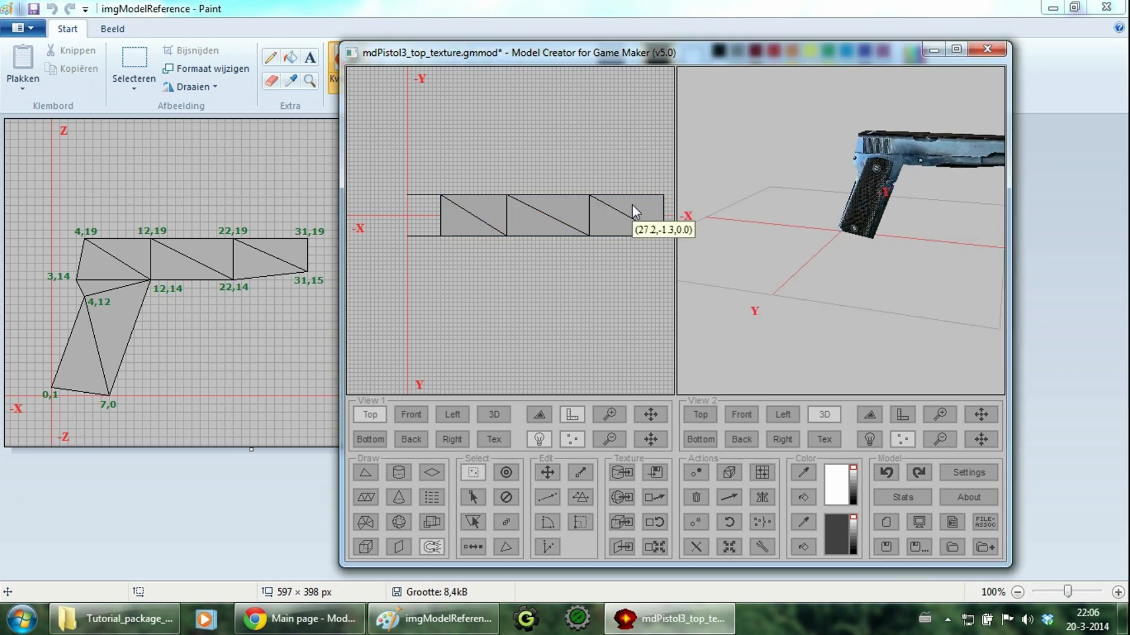
Step: Turn on the grid with size 0.5 and, in the right view, draw a two-triangle strip closing the muzzle between Z 19 and Z 15
click(969, 473)
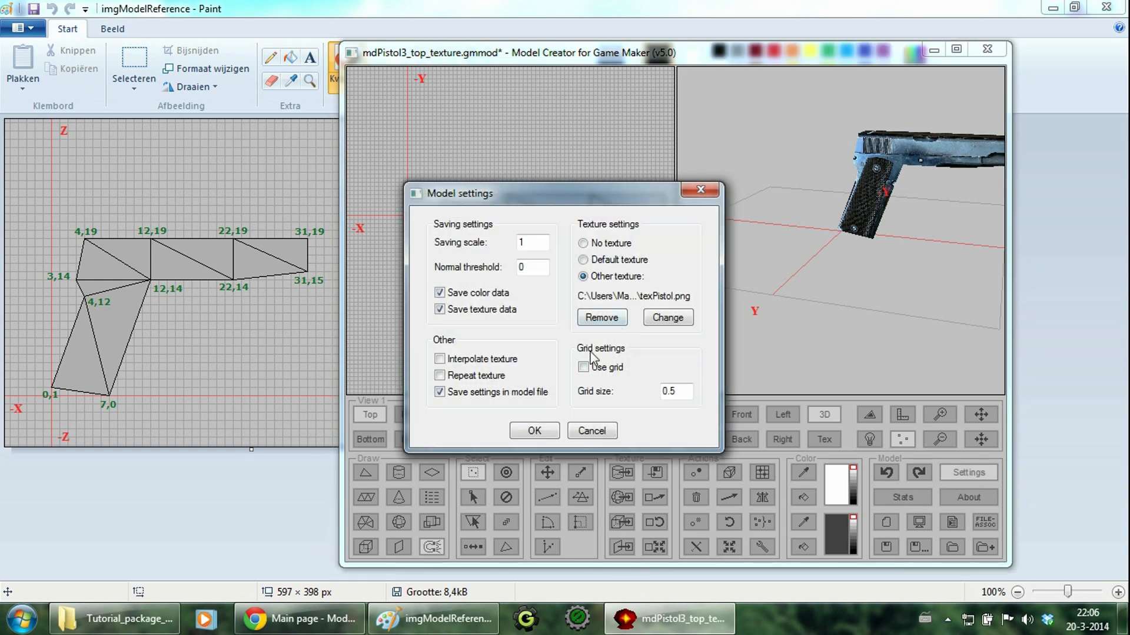
click(534, 430)
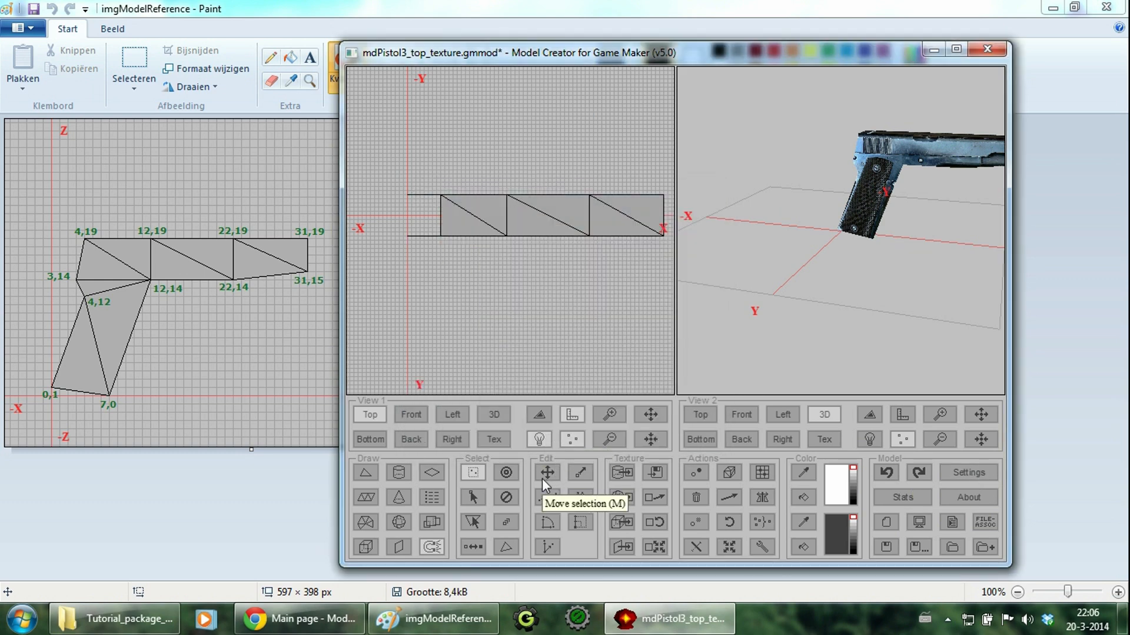
click(451, 439)
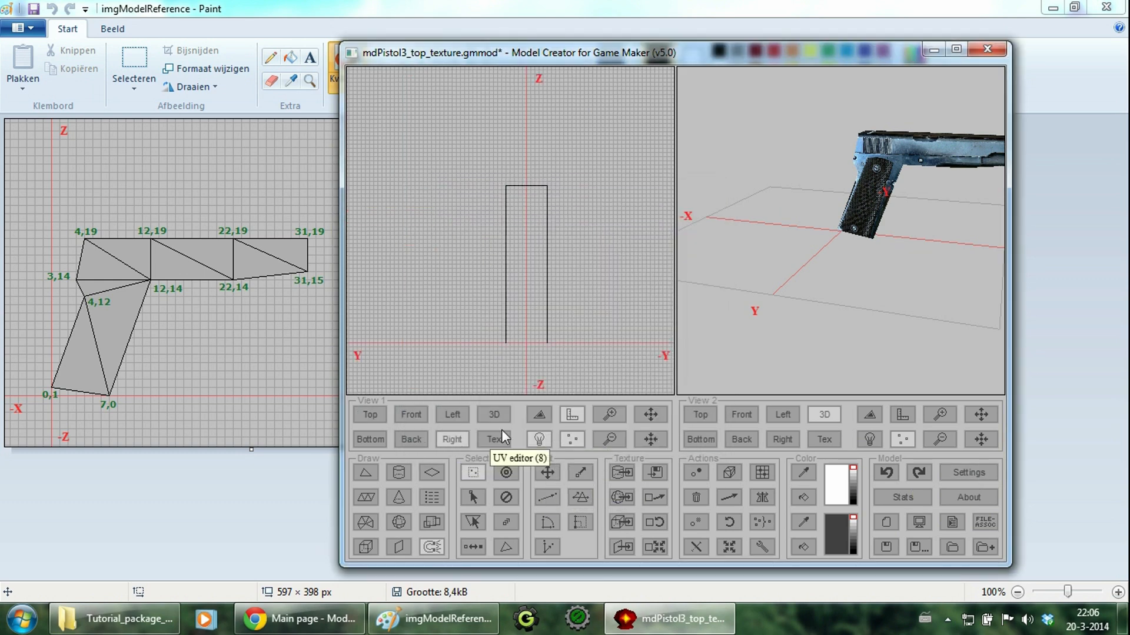
drag(945, 213, 871, 226)
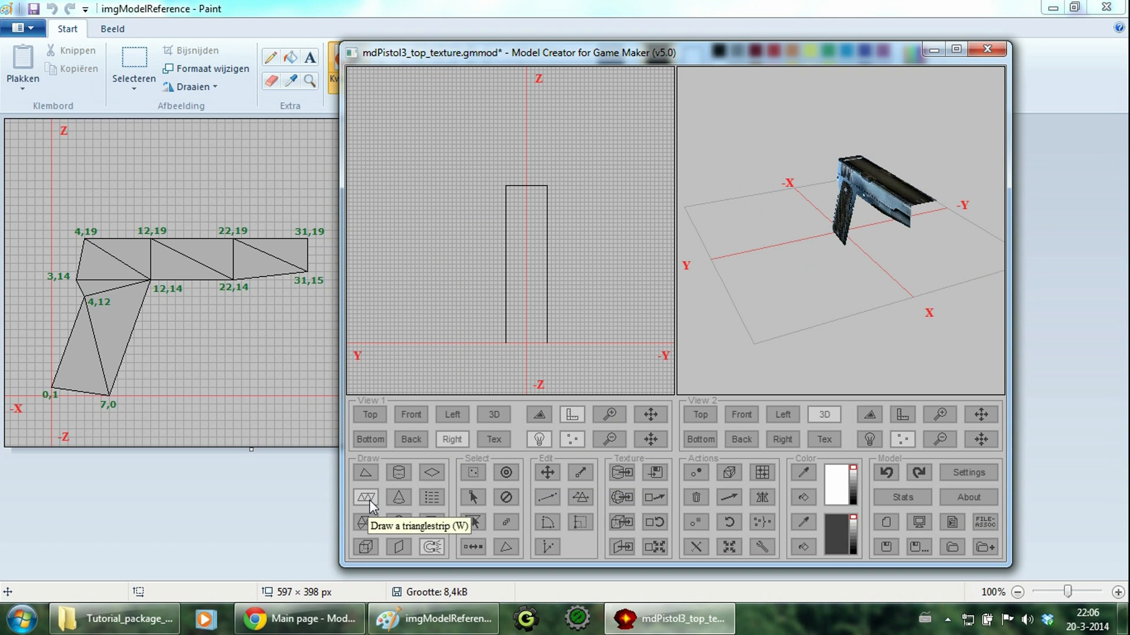
click(505, 186)
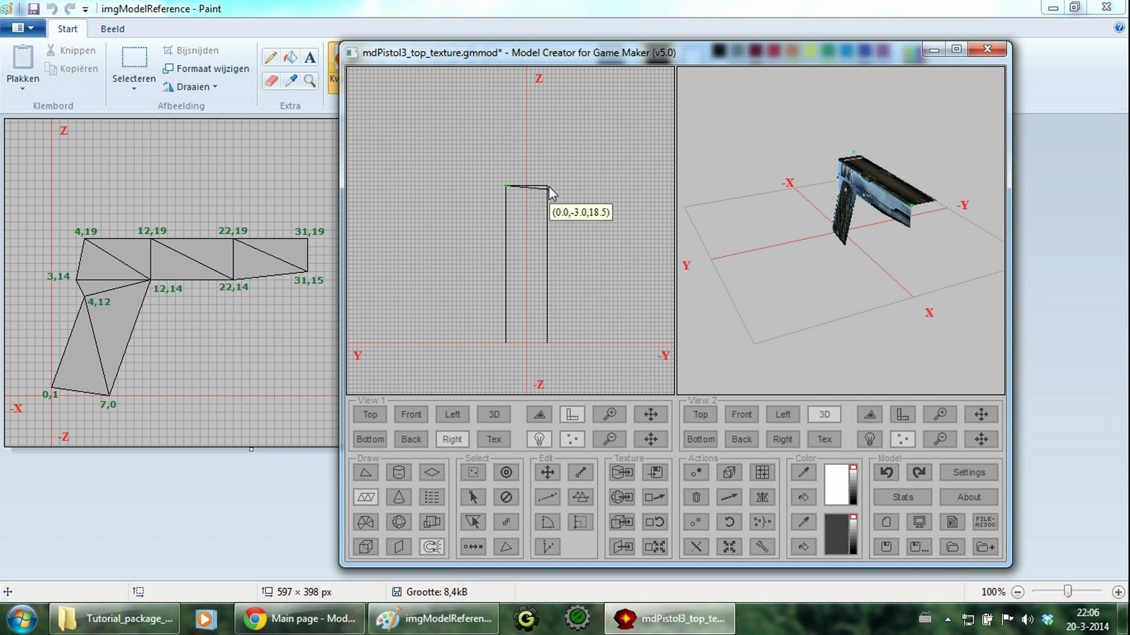
click(547, 186)
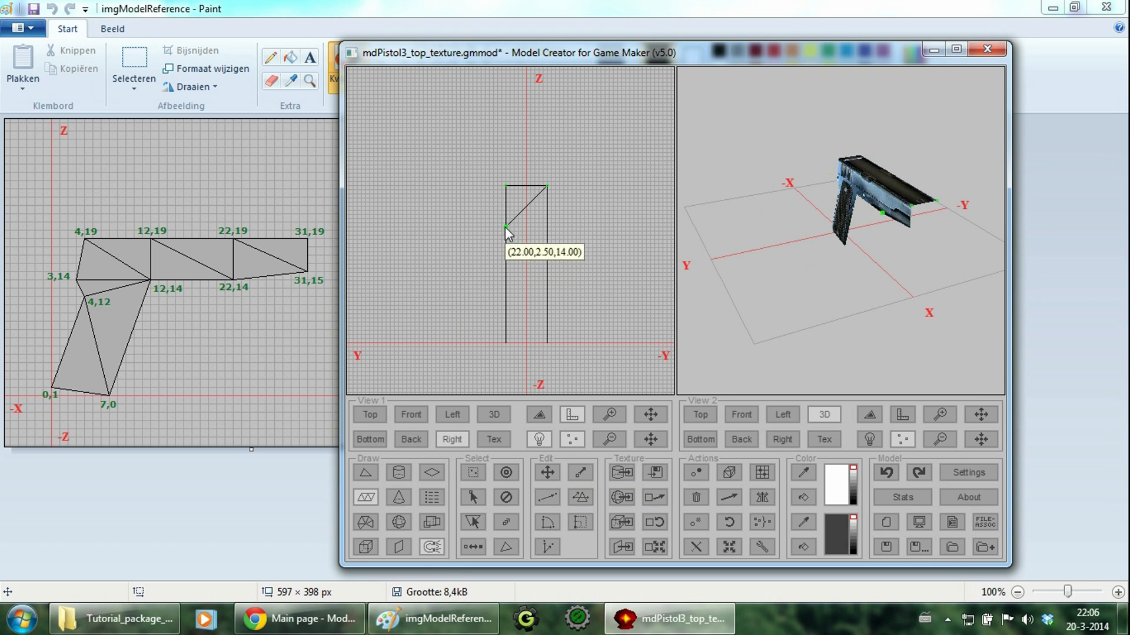
click(506, 218)
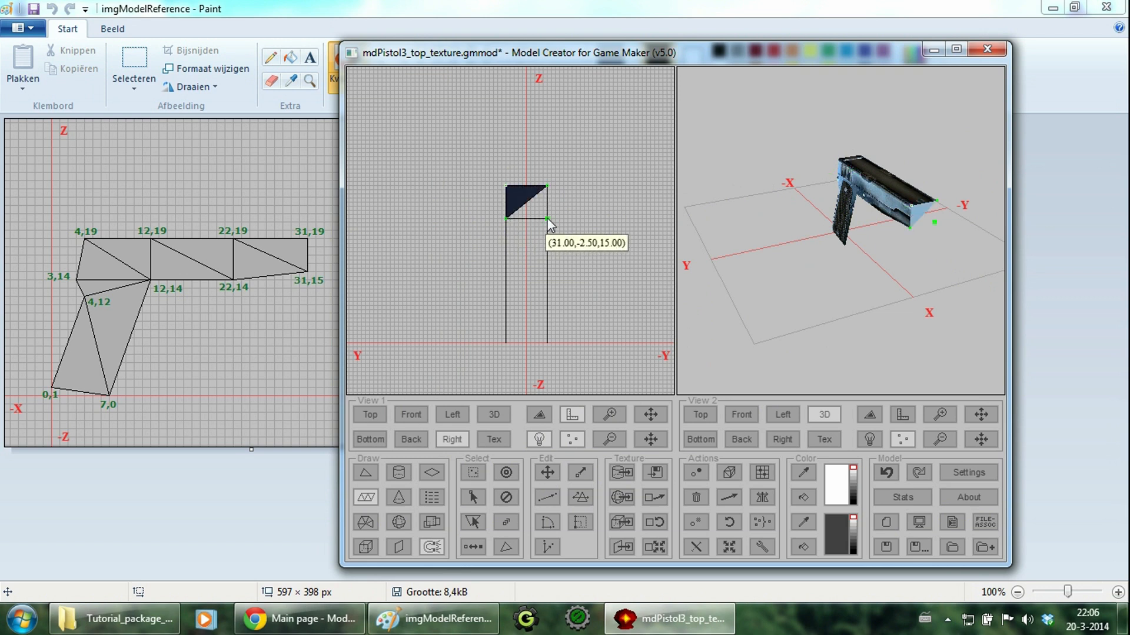
click(548, 218)
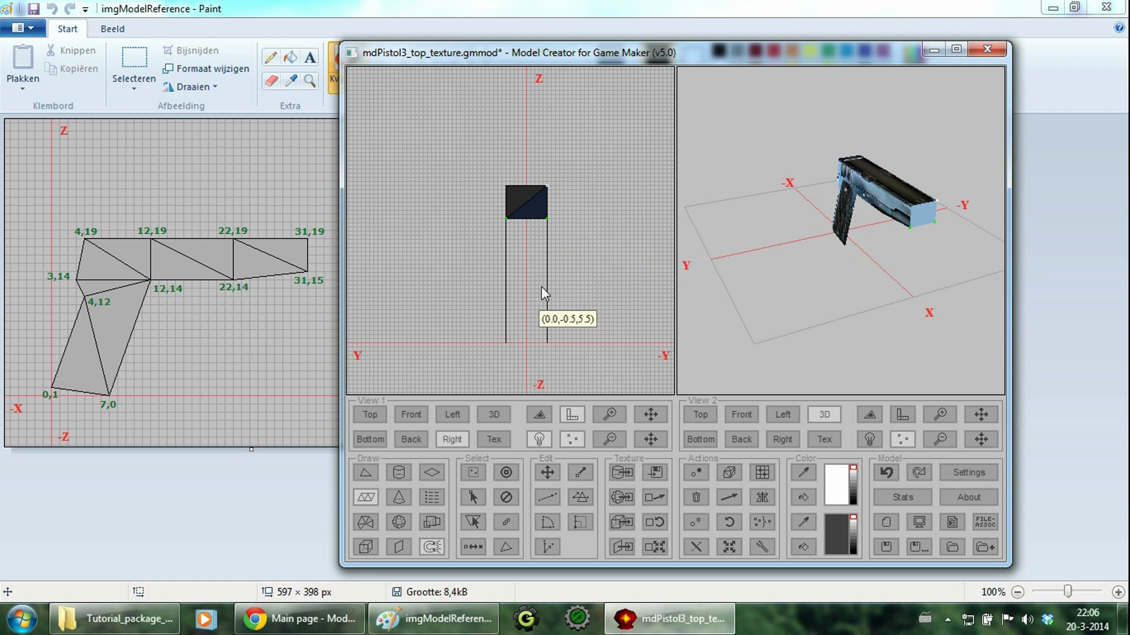
Step: Draw a triangle strip in the bottom view closing the front of the grip, from the points at 12,14 to those at 7,0
click(370, 439)
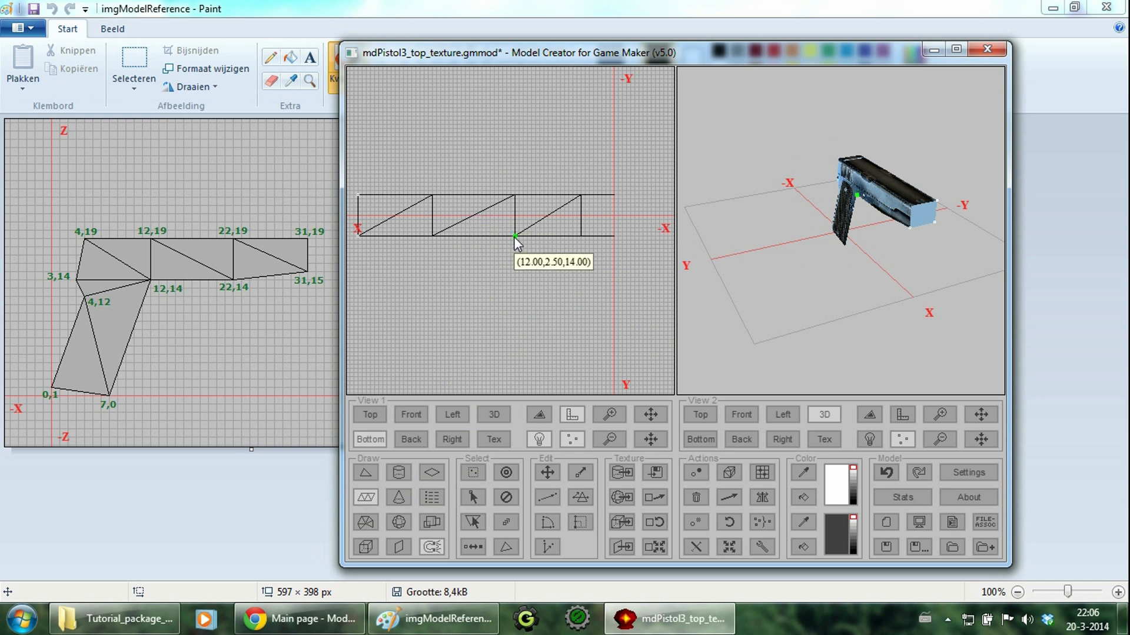
click(514, 237)
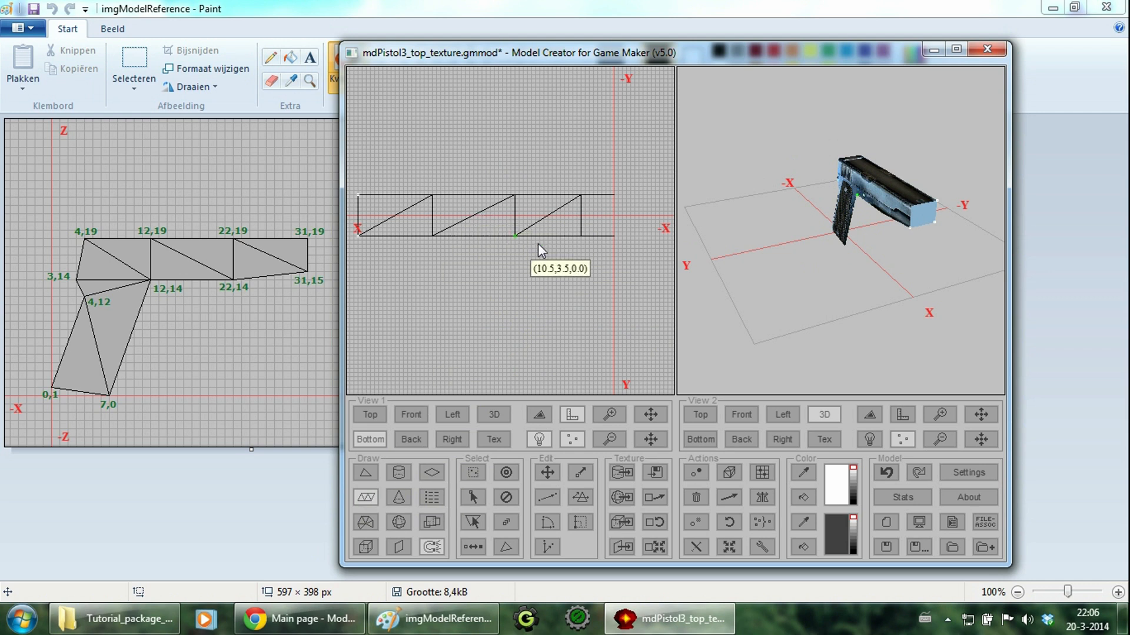
click(514, 196)
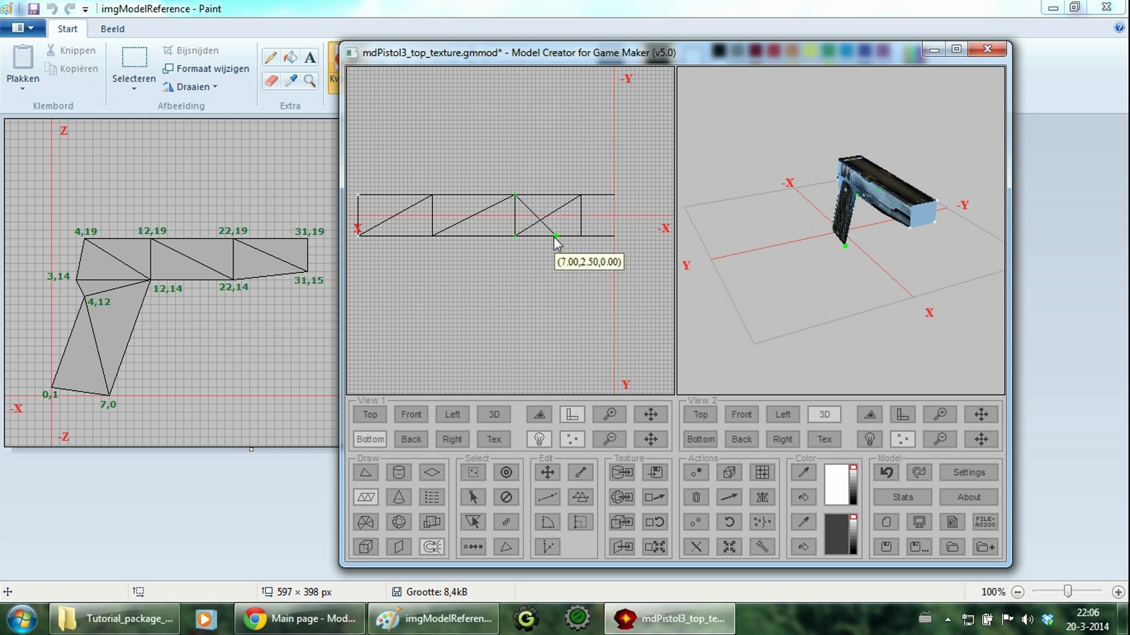
click(555, 236)
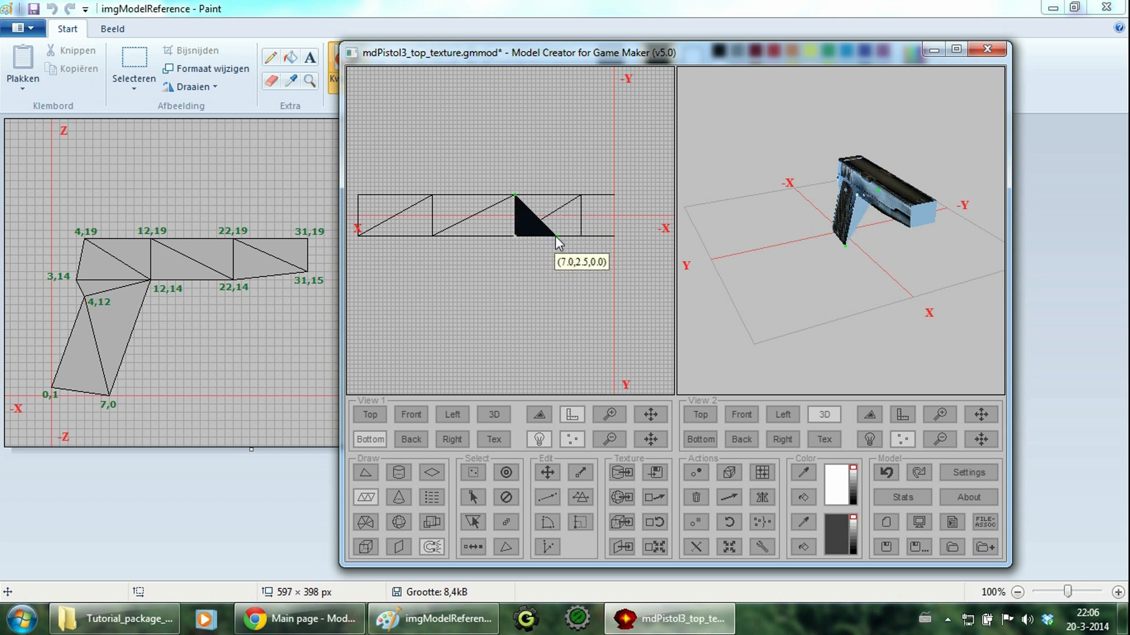
click(556, 196)
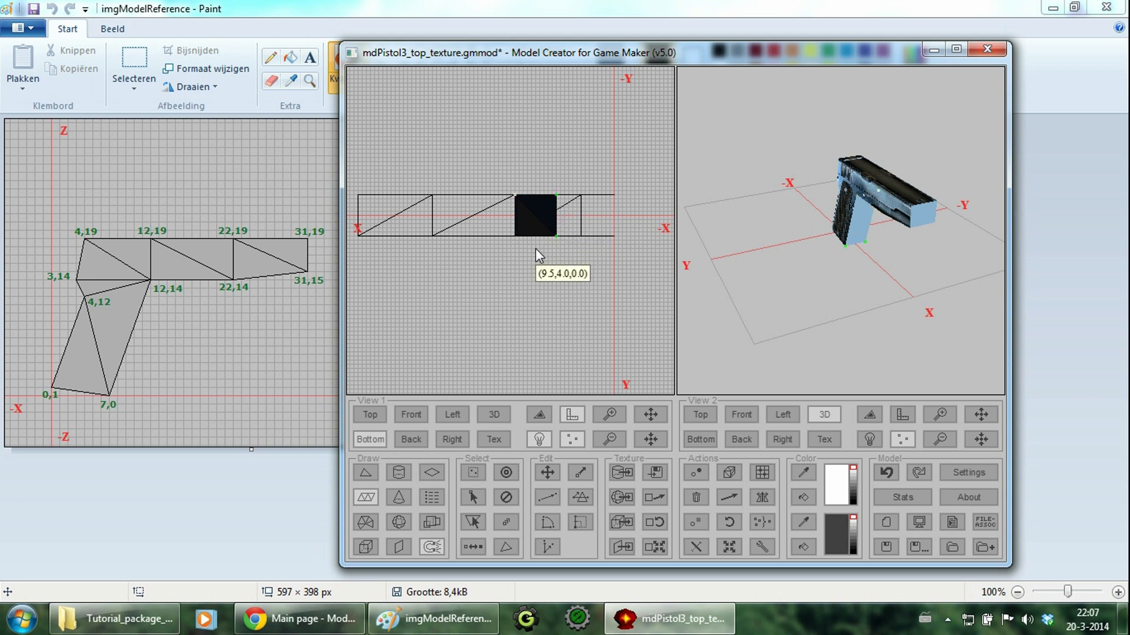
Step: Apply projection mapping from the right to the muzzle and grip-front triangles with size 100, Hrep 1, Vrep 1 and face filtering on
click(454, 439)
click(479, 523)
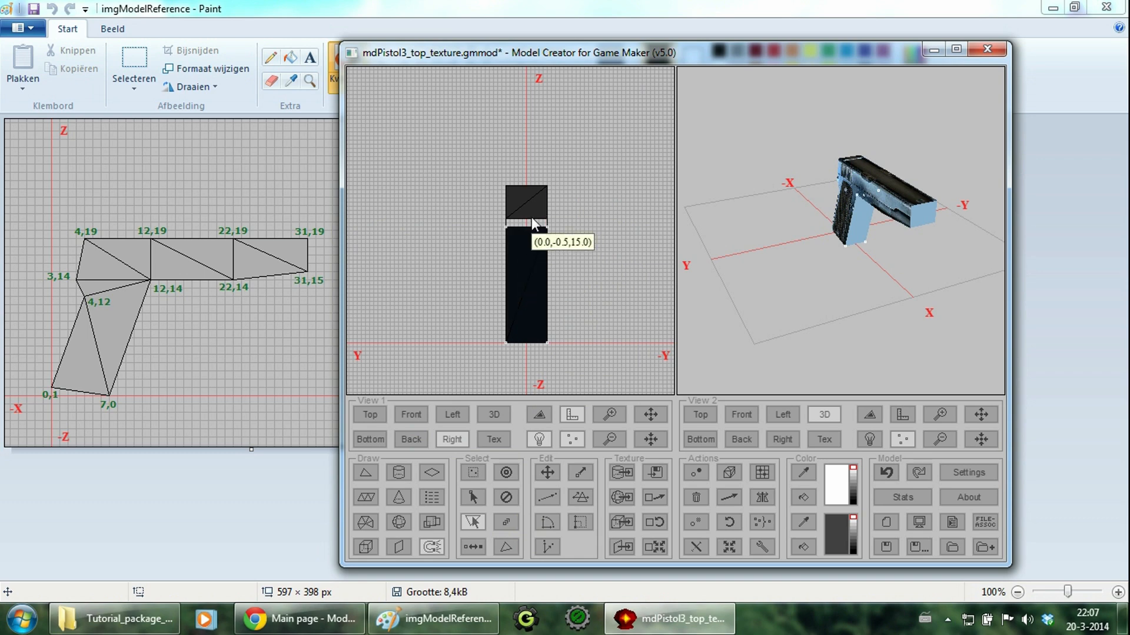
click(516, 200)
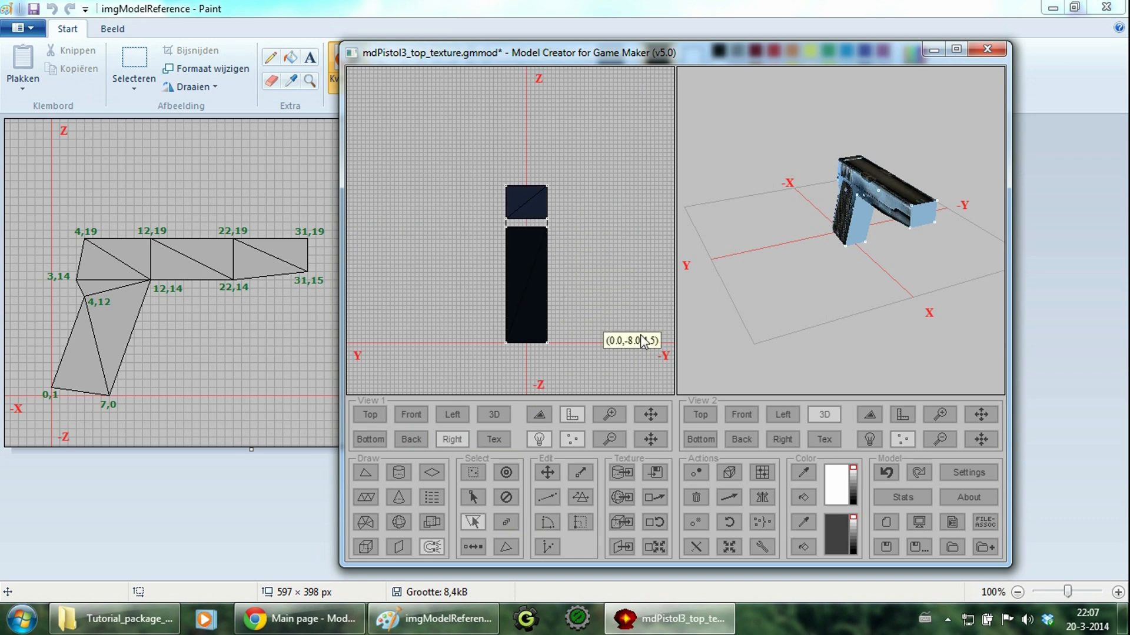
click(824, 440)
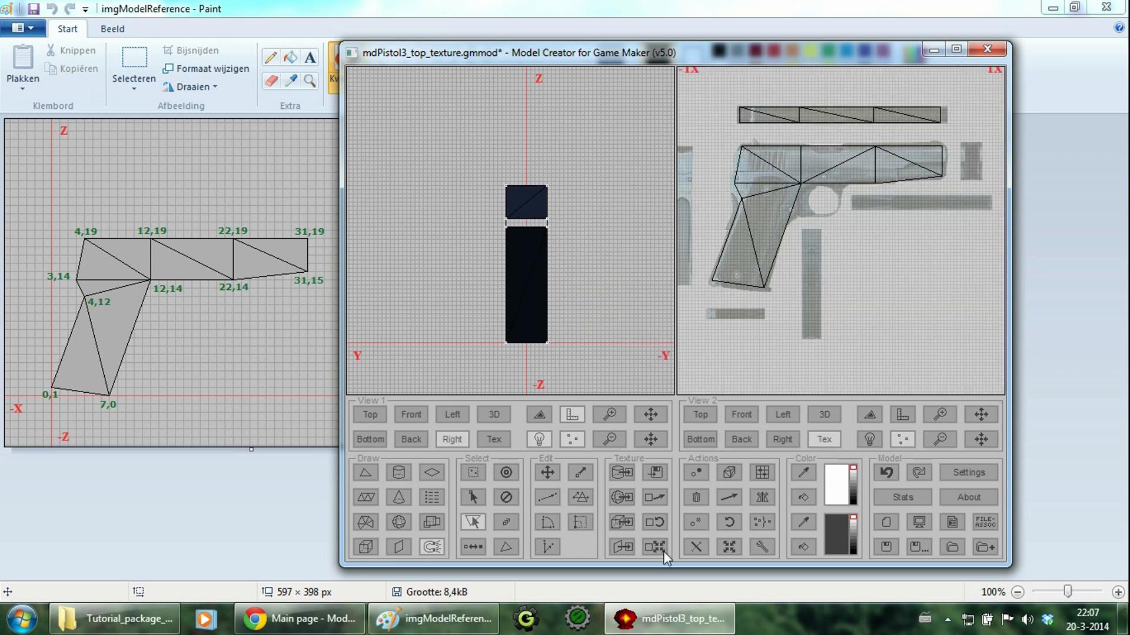
click(622, 547)
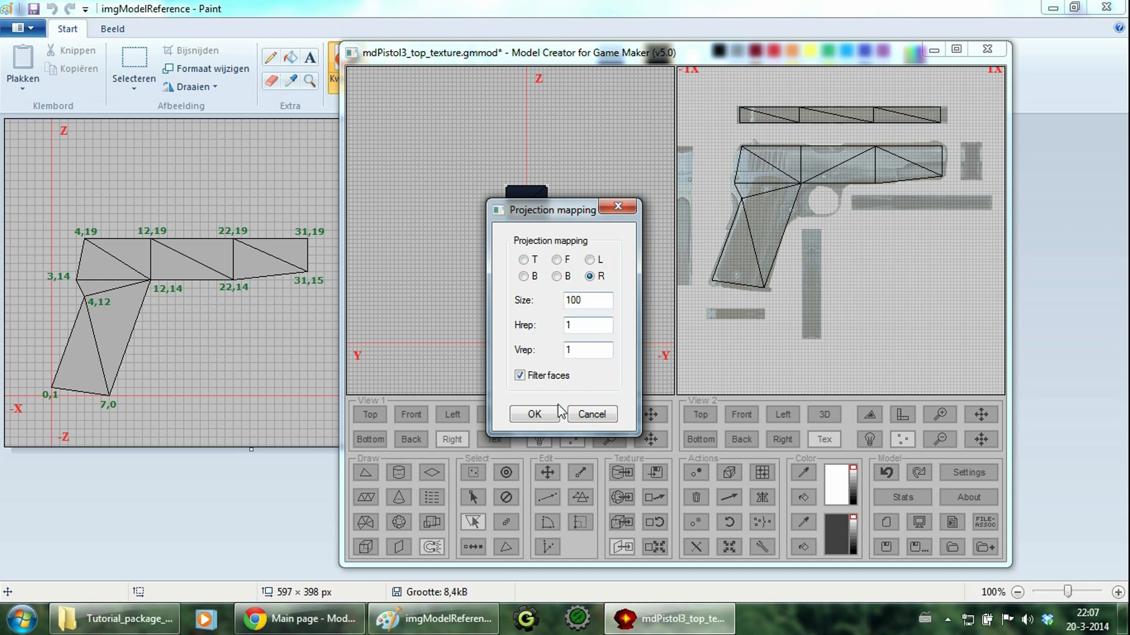
click(534, 413)
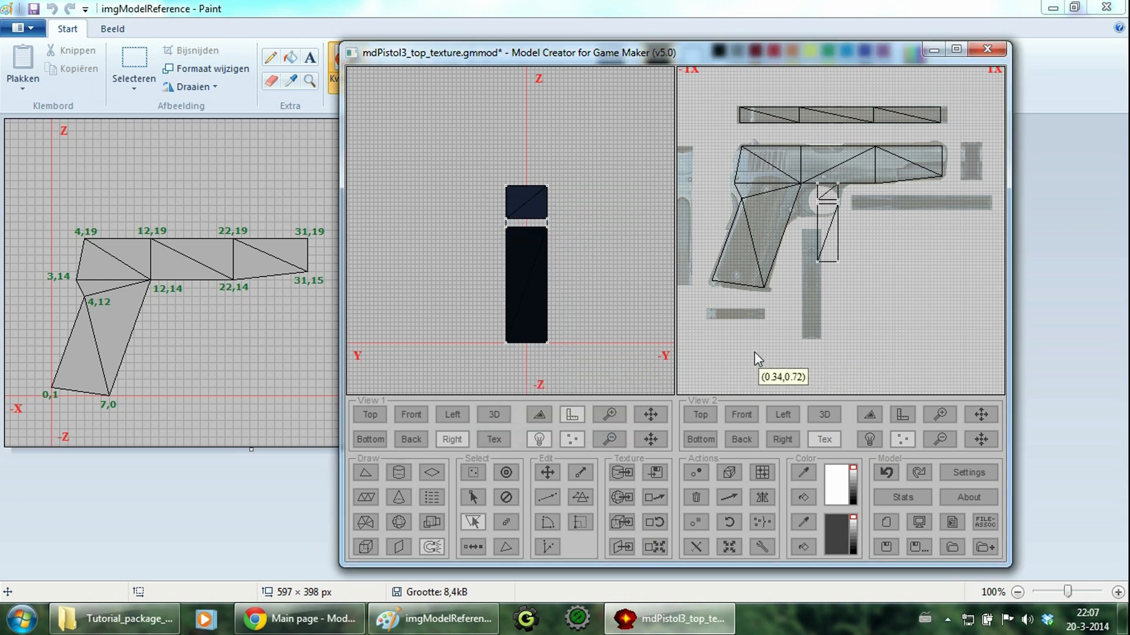
Step: Scale the selected texture coordinates by 0.8 on X and 1.8 on Y, and move the grip-front outline onto the narrow vertical texture picture
click(655, 547)
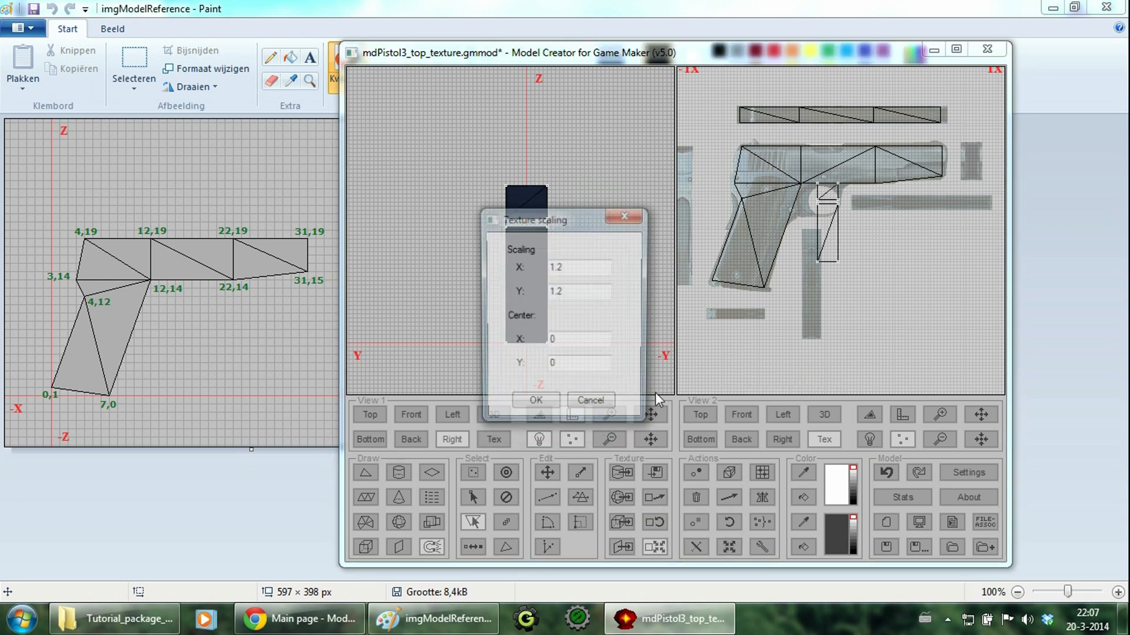
double_click(586, 266)
text(0.8)
click(597, 292)
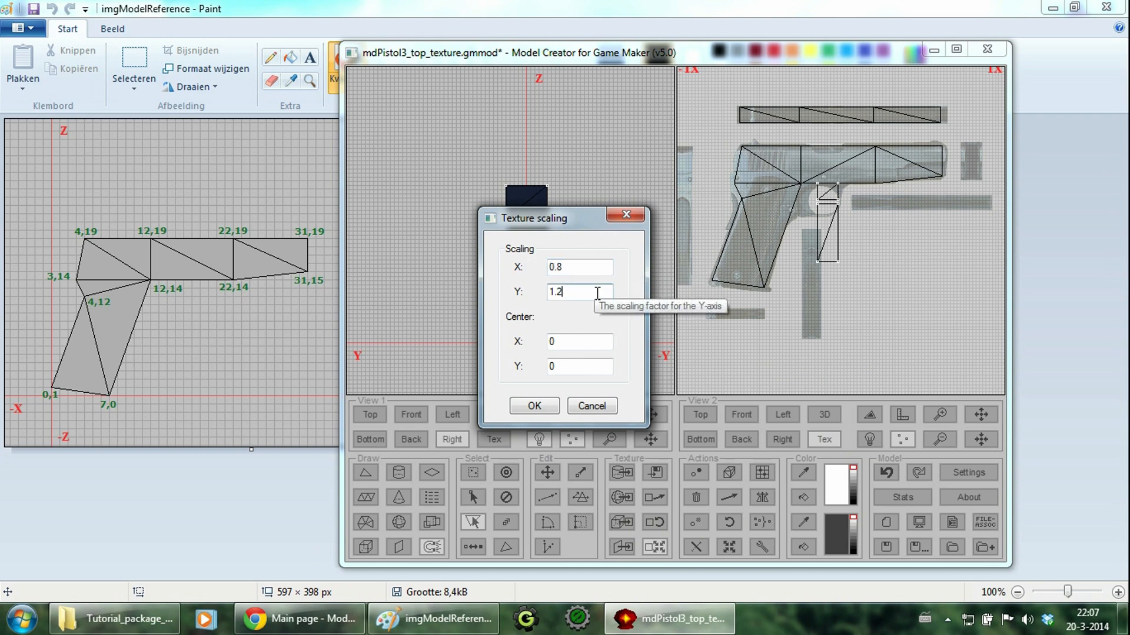
click(525, 405)
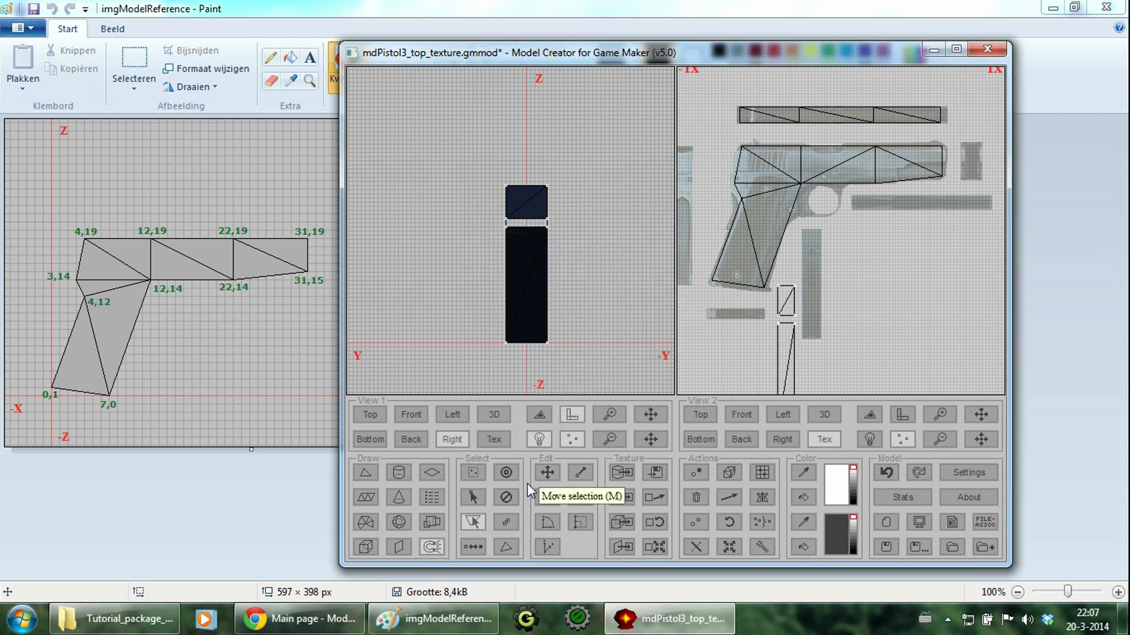
click(548, 472)
drag(820, 292, 812, 281)
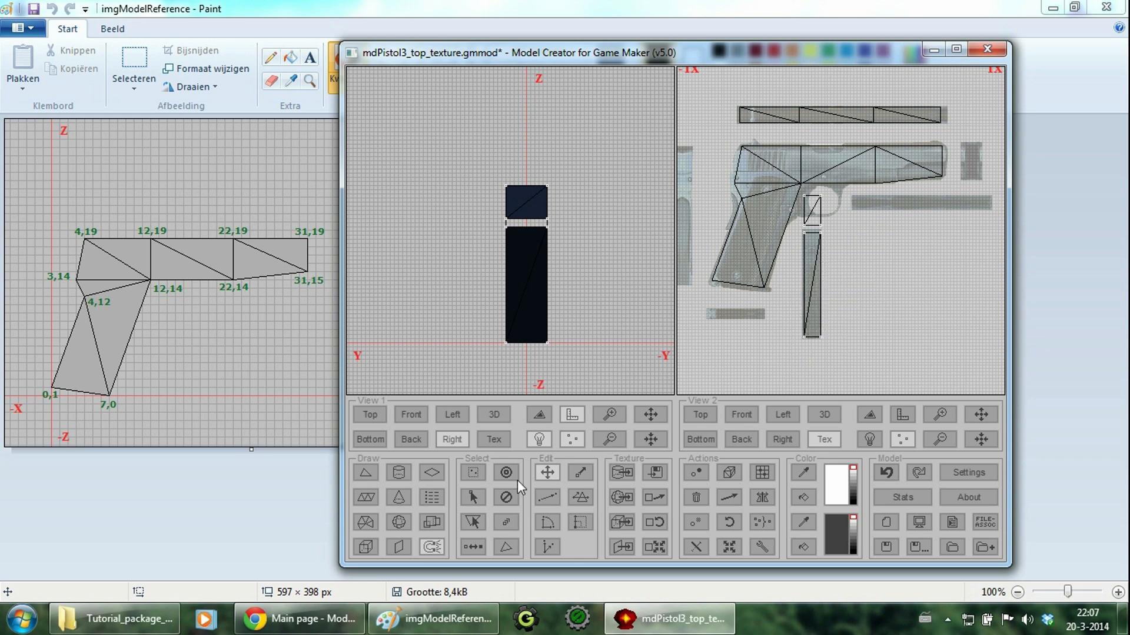
Step: Scale only the muzzle's texture outline by 1.2 on X and Y and move it onto the small picture beside the pistol's barrel end
click(473, 471)
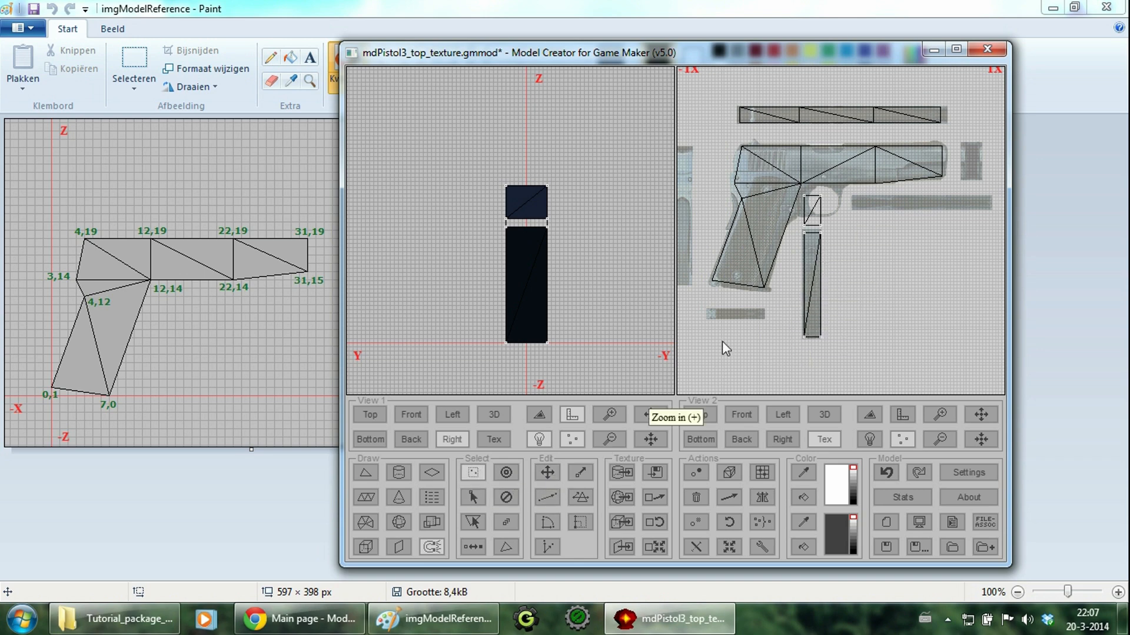
click(834, 191)
drag(831, 191, 800, 228)
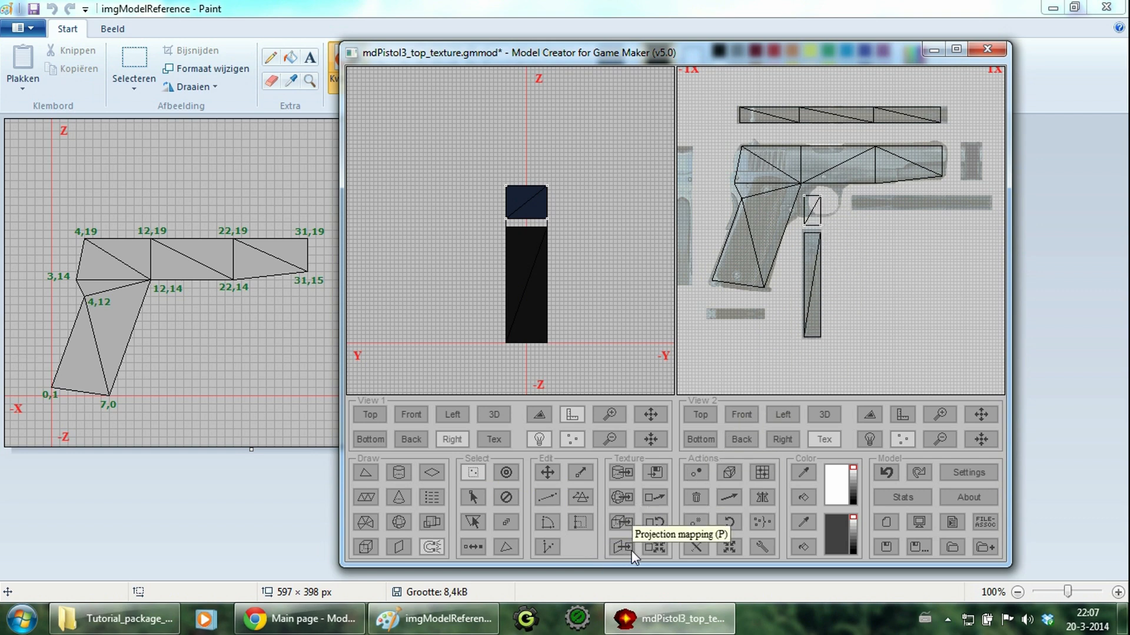
click(654, 547)
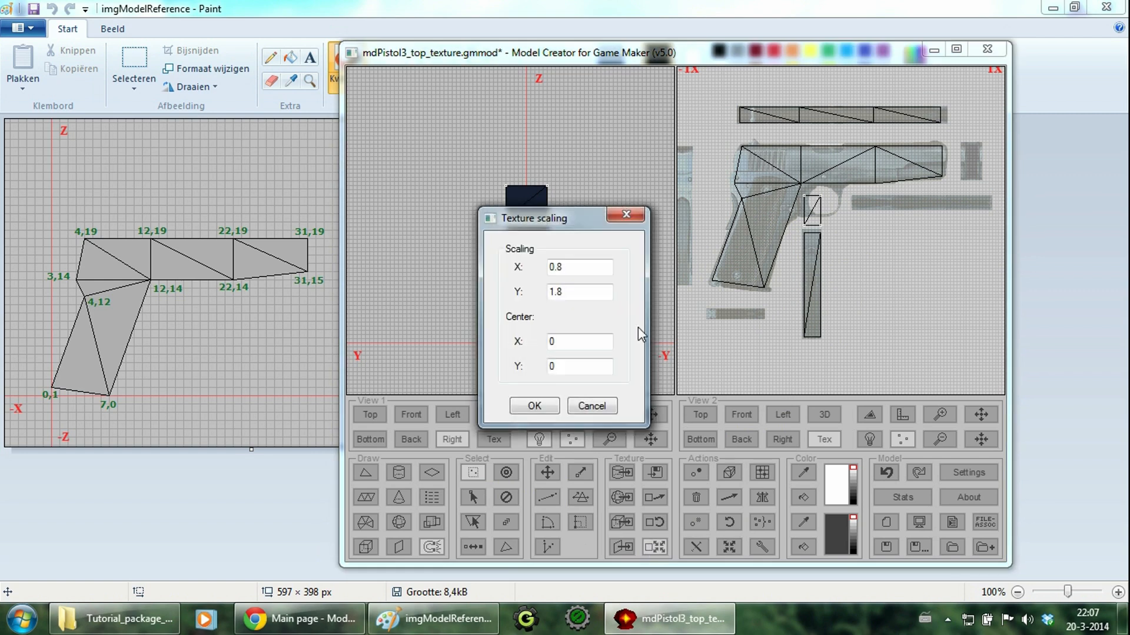
double_click(591, 267)
text(1.2)
key(BackSpace)
text(2)
click(542, 411)
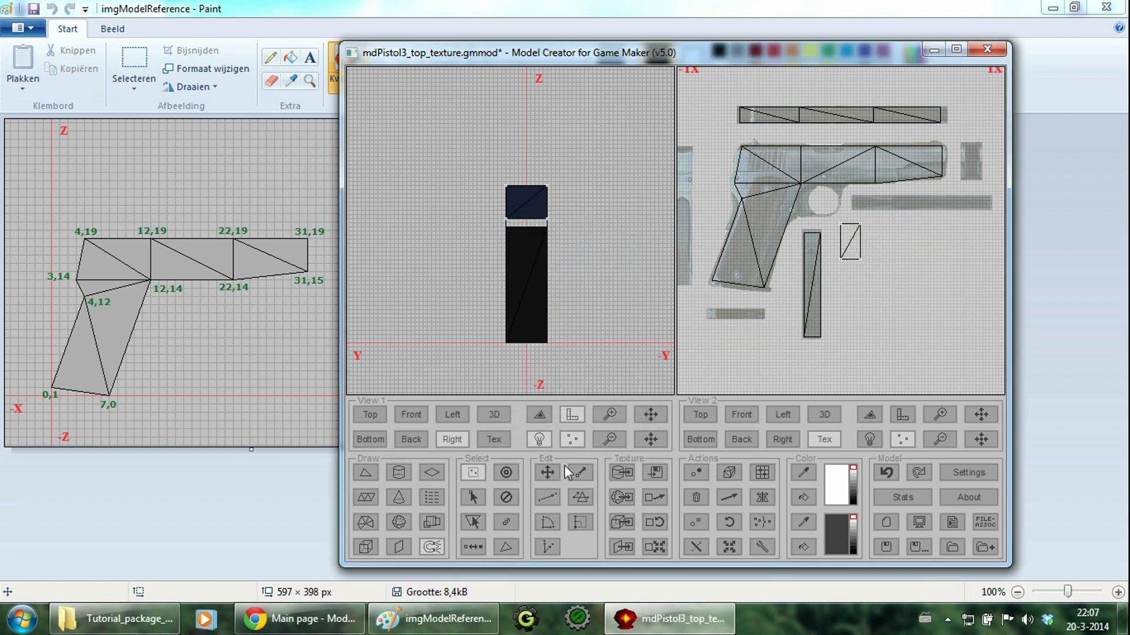
click(543, 475)
drag(992, 172, 976, 163)
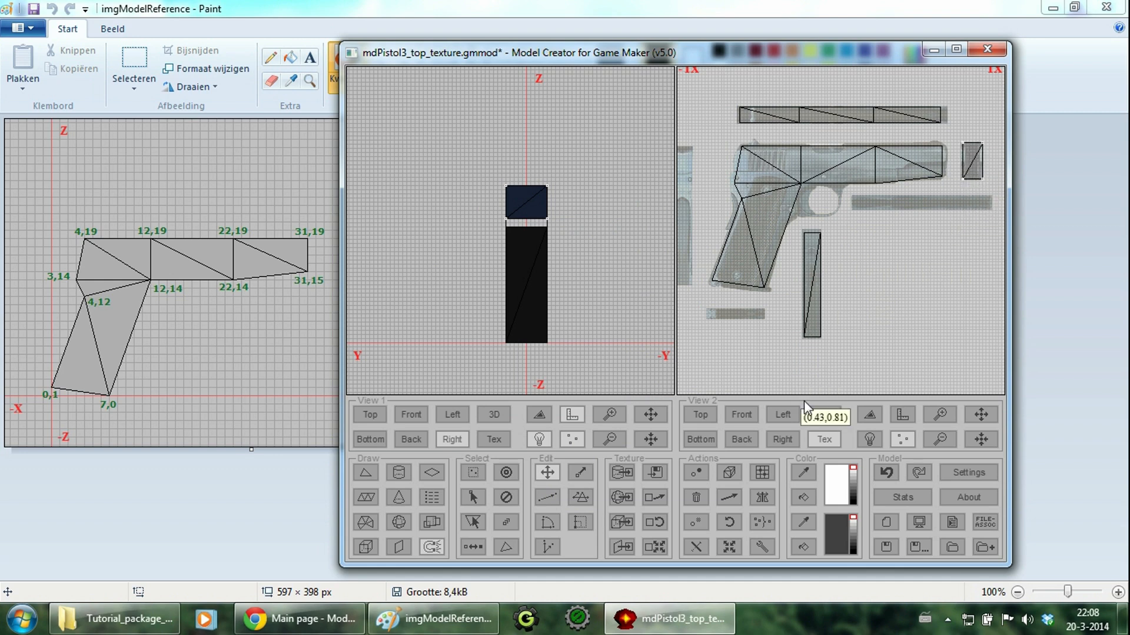
Step: Show the model in 3D in the second view and examine the textured muzzle and grip front from several angles
click(832, 415)
drag(888, 291, 841, 260)
drag(824, 265, 911, 255)
drag(832, 192, 694, 321)
click(644, 53)
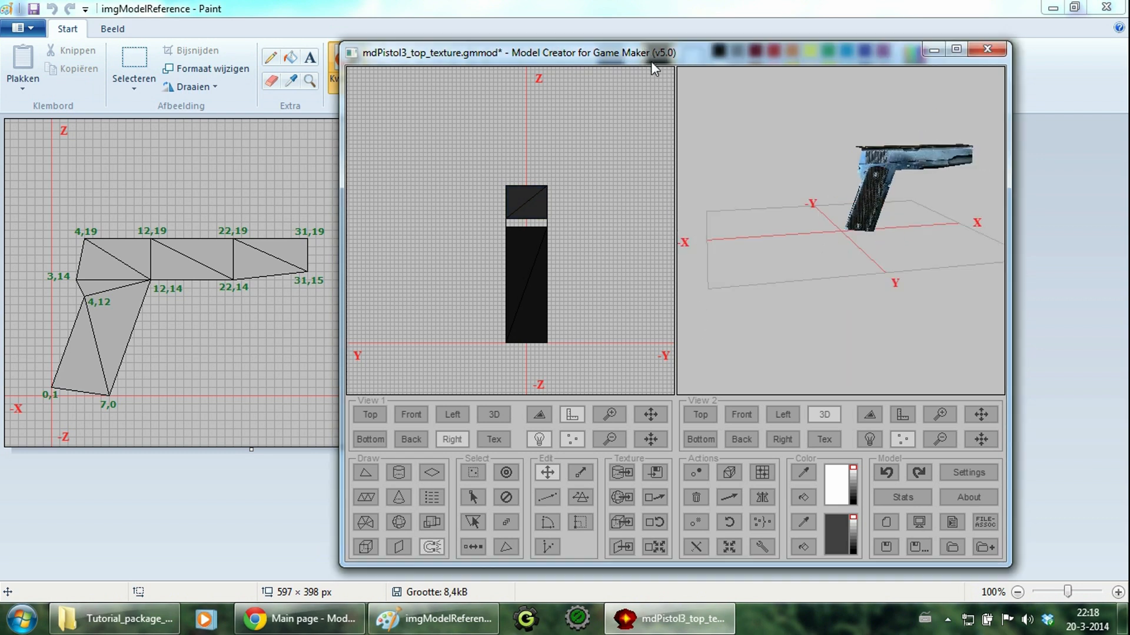
Step: Draw a triangle strip in the bottom view closing the slide's underside through the points at 31,15, 22,14 and 12,14
click(373, 441)
click(363, 500)
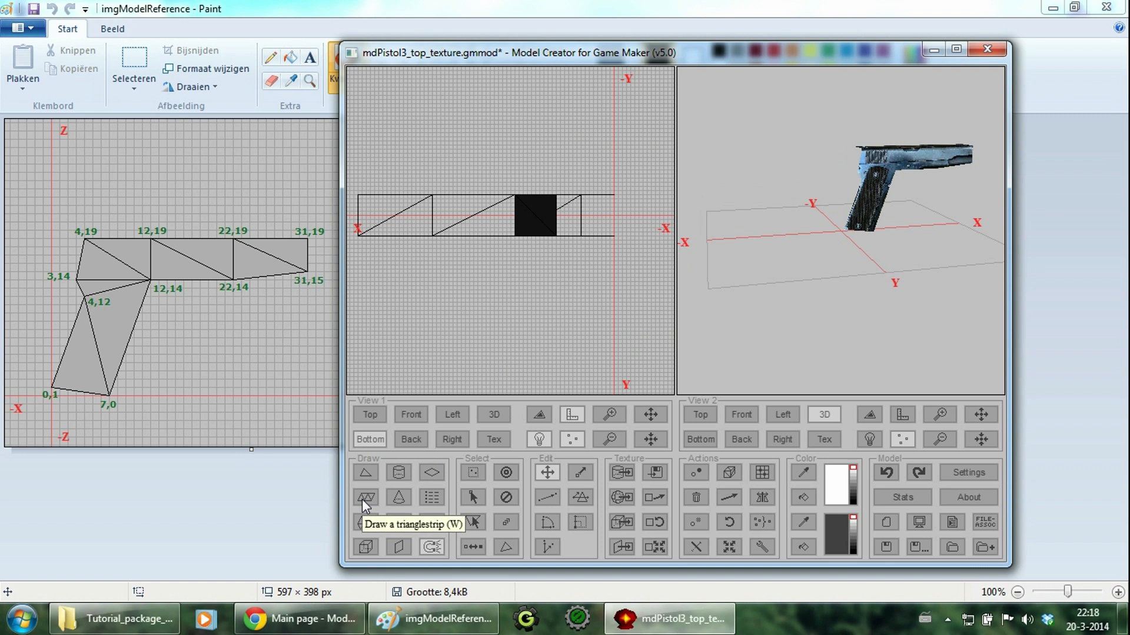
click(358, 235)
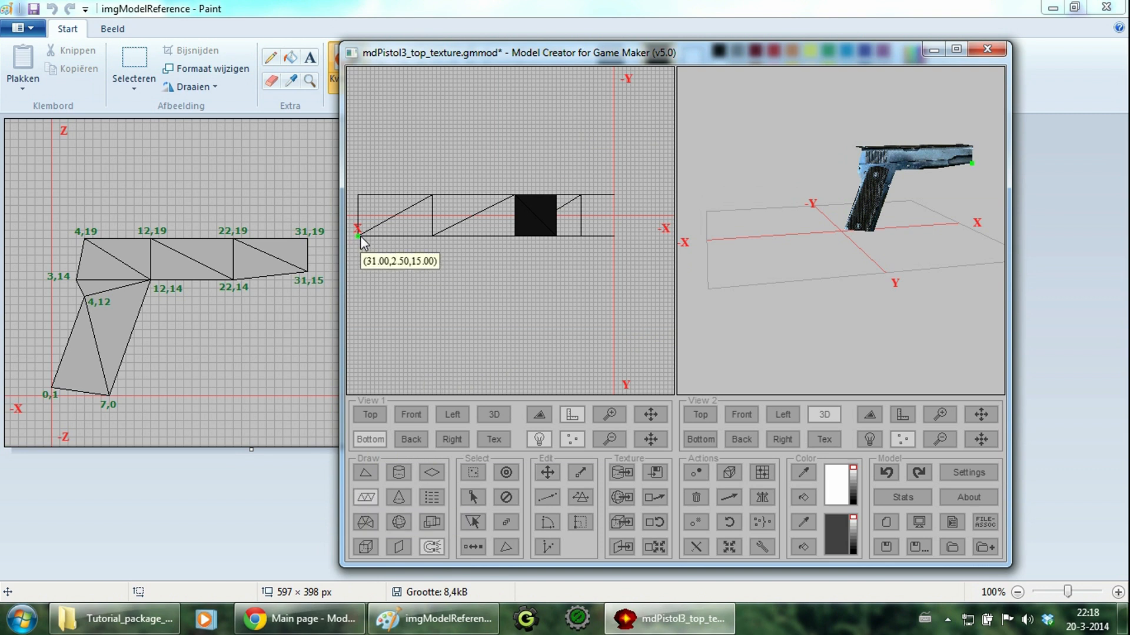
click(358, 196)
click(432, 236)
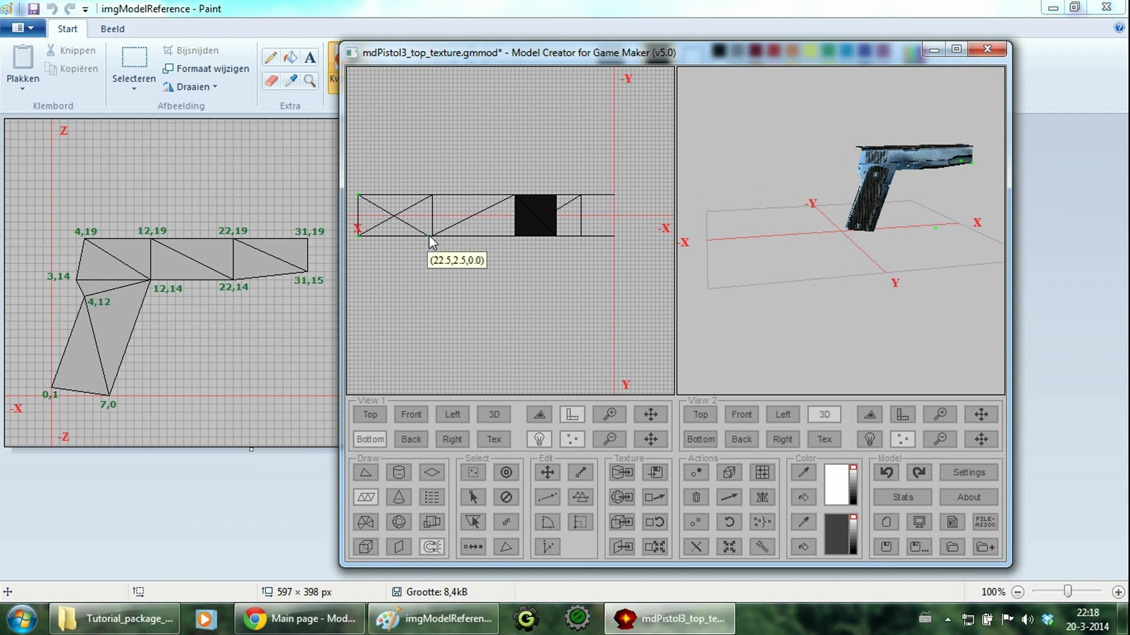
click(432, 195)
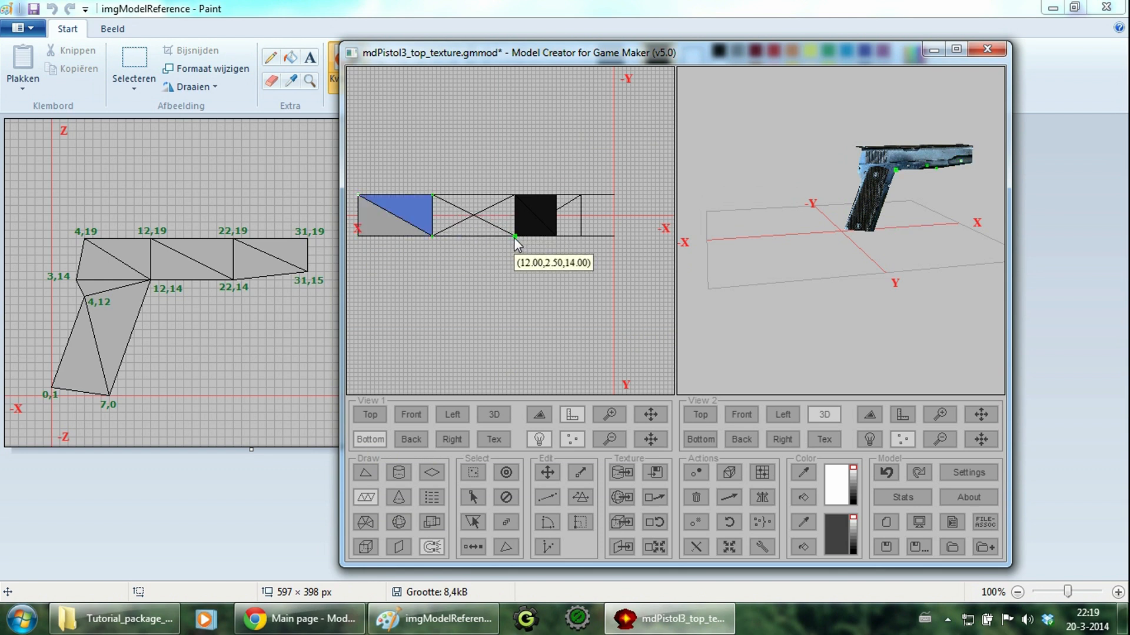
click(514, 237)
click(514, 195)
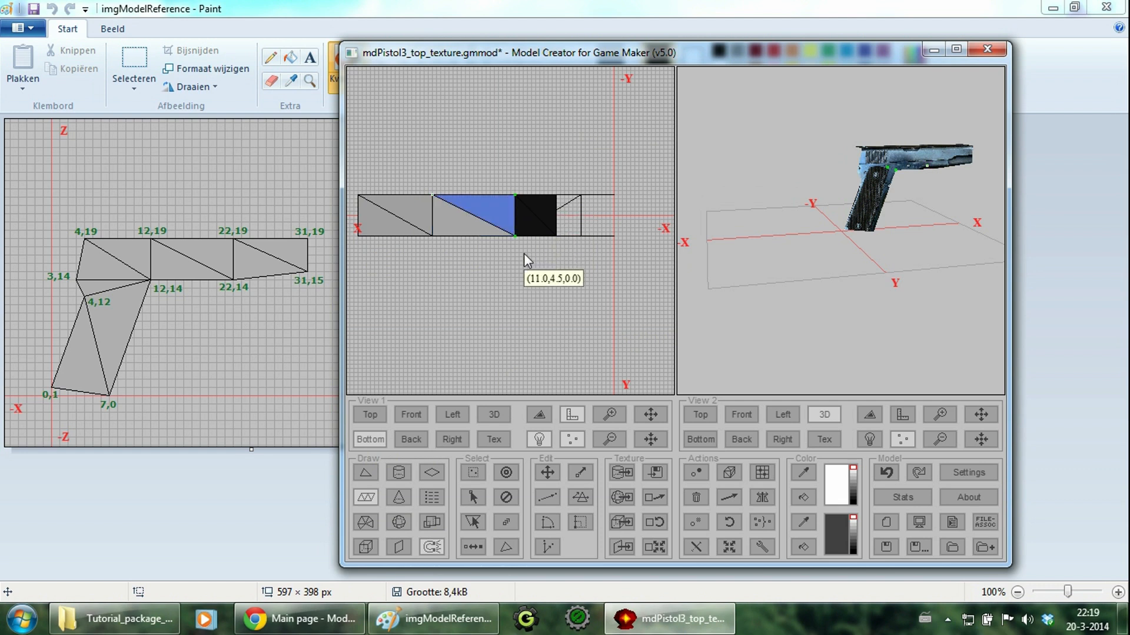
right_click(523, 254)
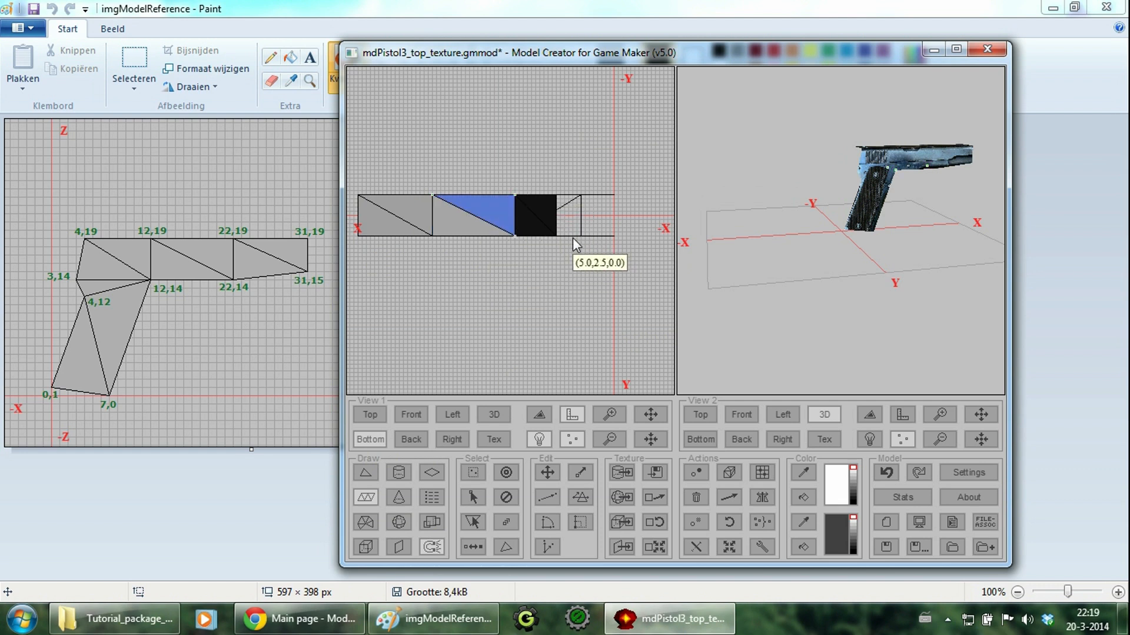
Step: Draw a triangle strip in the bottom view closing the grip's underside through the points at 7,0 and 0,1
click(556, 235)
click(555, 195)
click(611, 236)
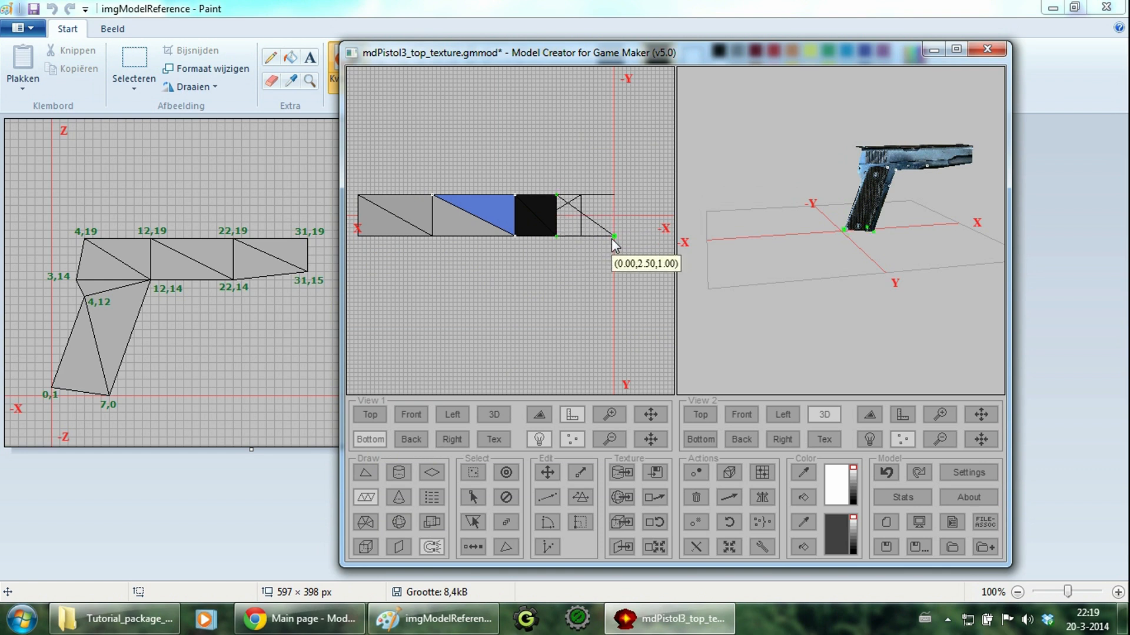
click(611, 196)
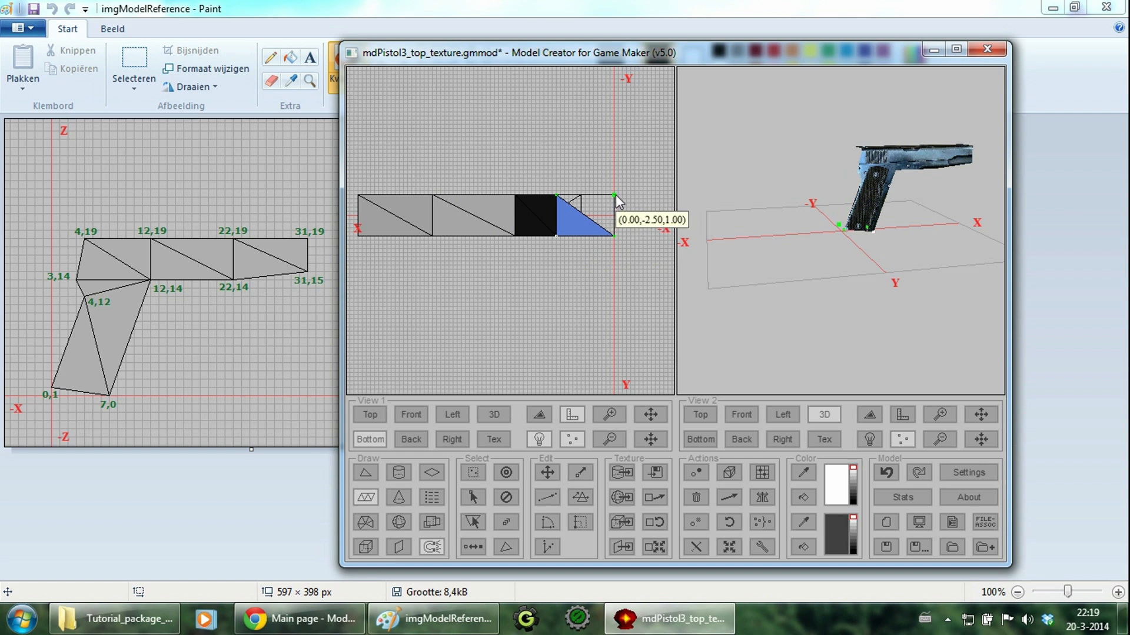
click(611, 196)
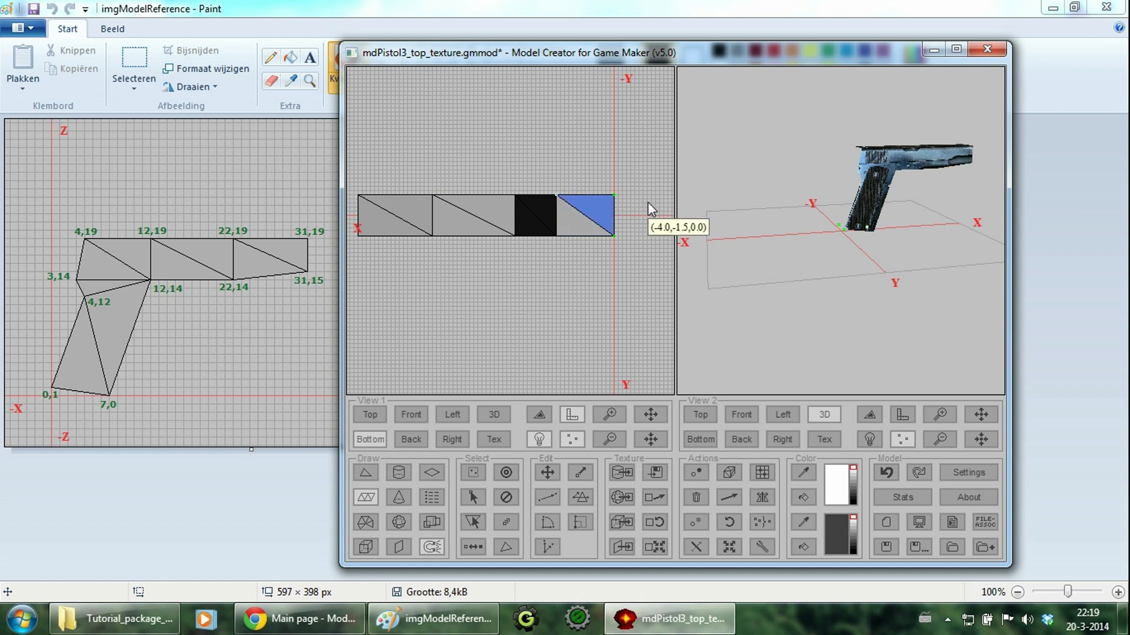
Step: Select all slide and grip underside faces and apply bottom projection mapping to them at size 100 with faces filtered
click(481, 519)
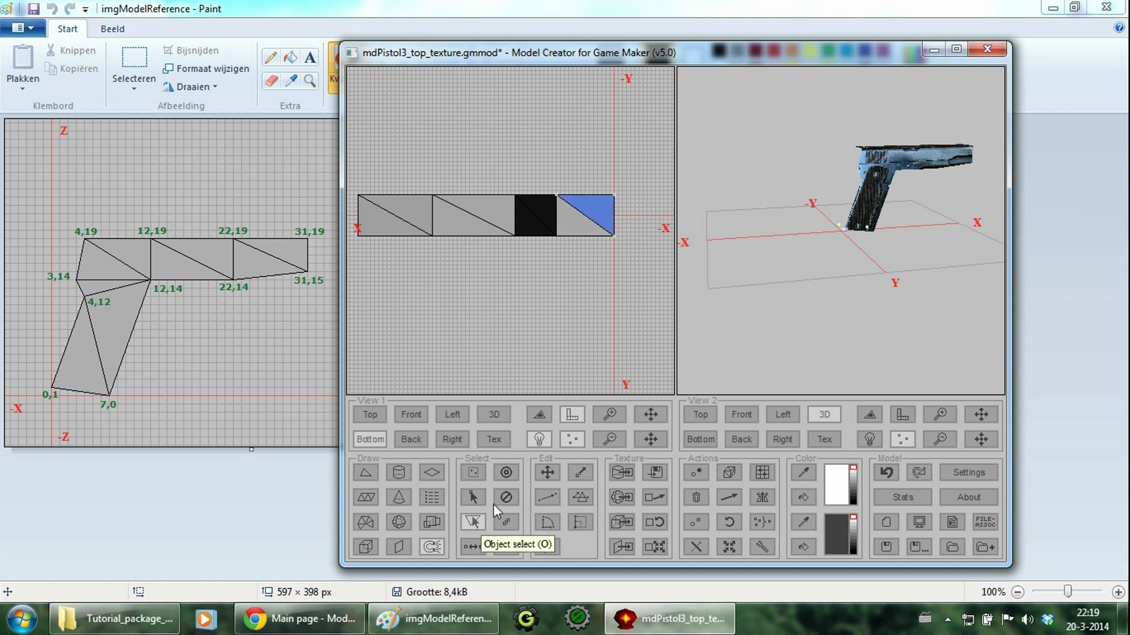
click(583, 228)
click(497, 213)
click(466, 223)
click(389, 198)
click(385, 224)
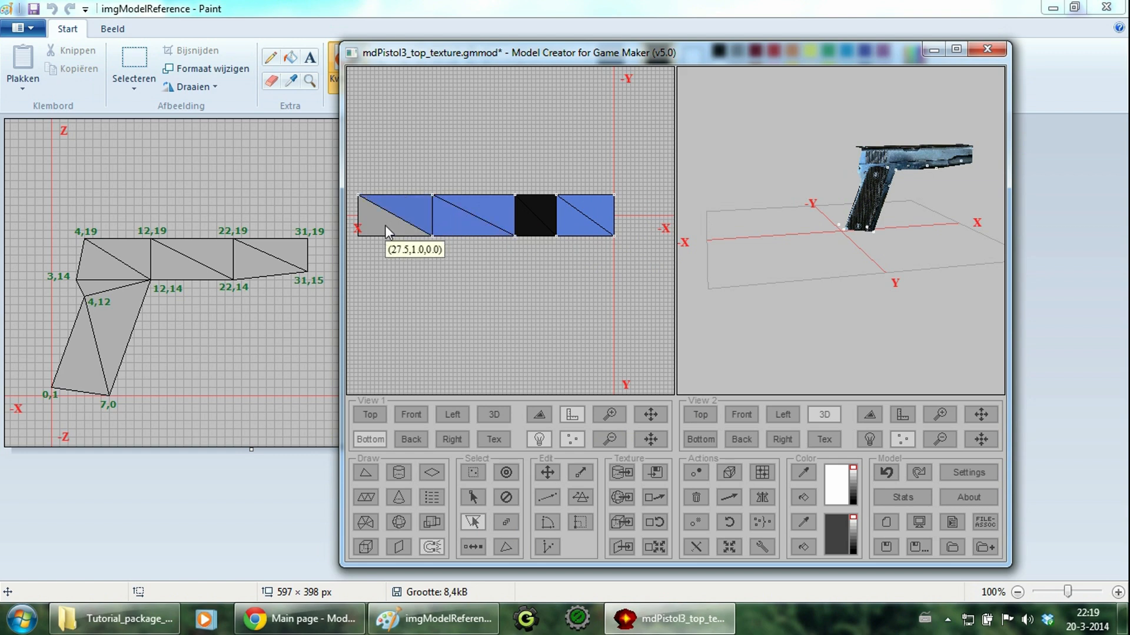
click(829, 437)
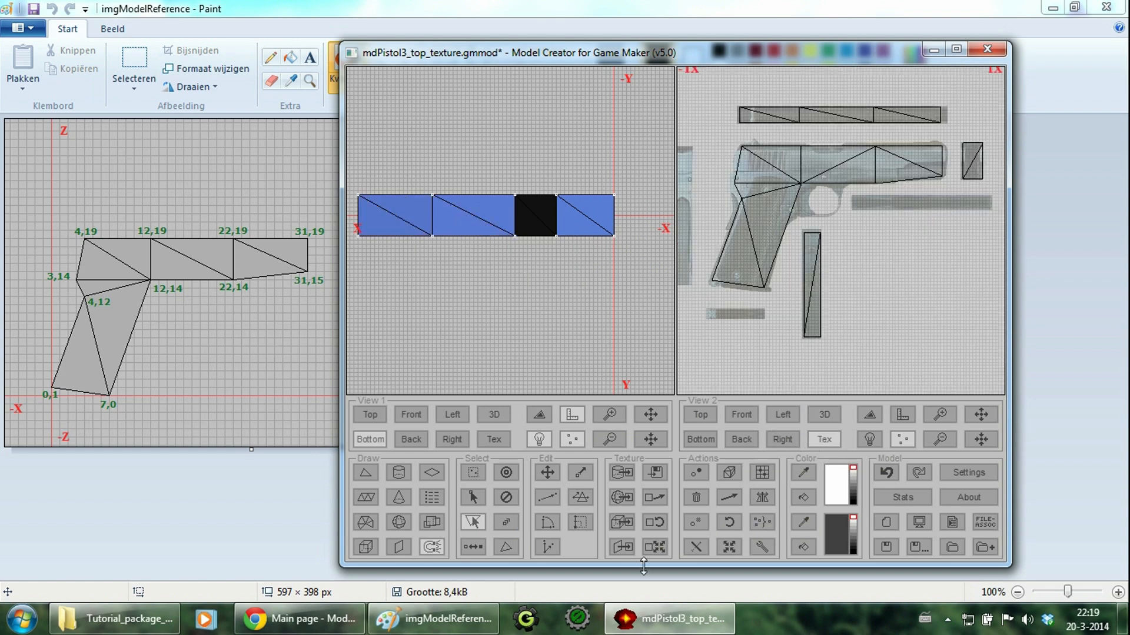
click(624, 547)
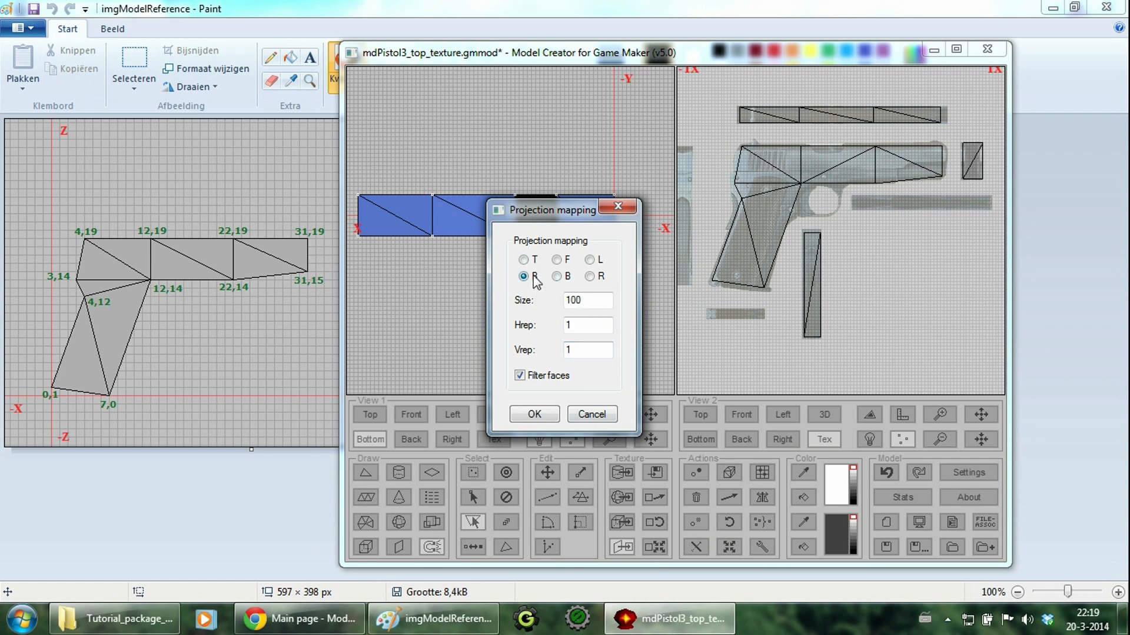
click(553, 414)
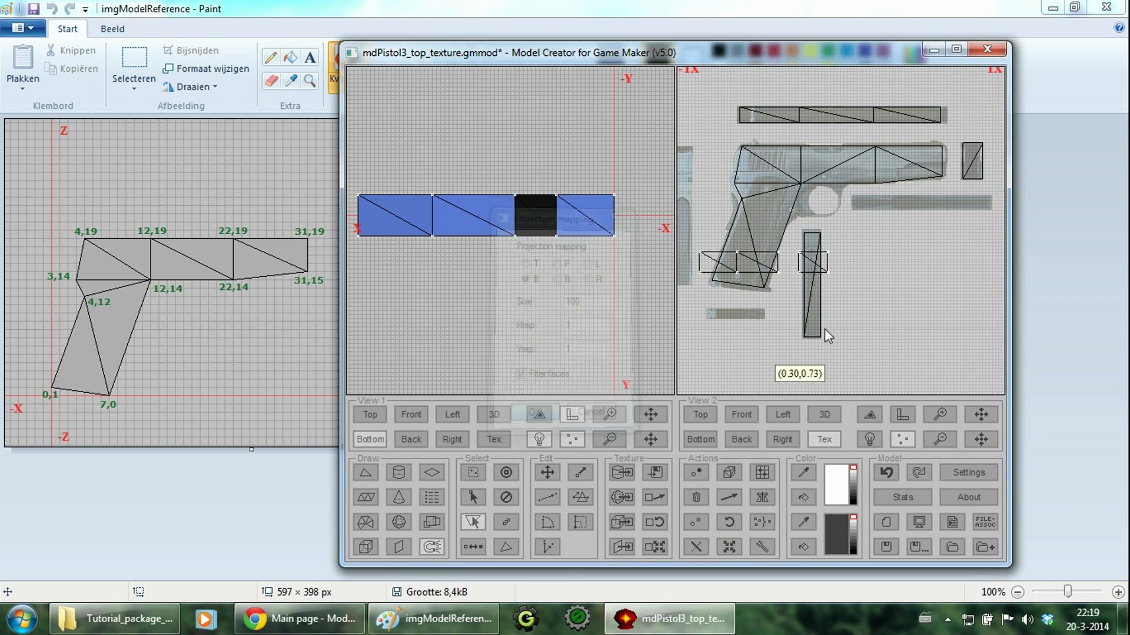
Step: Rotate the underside texture coordinates by 180 and move them onto the empty area beside the pistol picture's grip
click(655, 522)
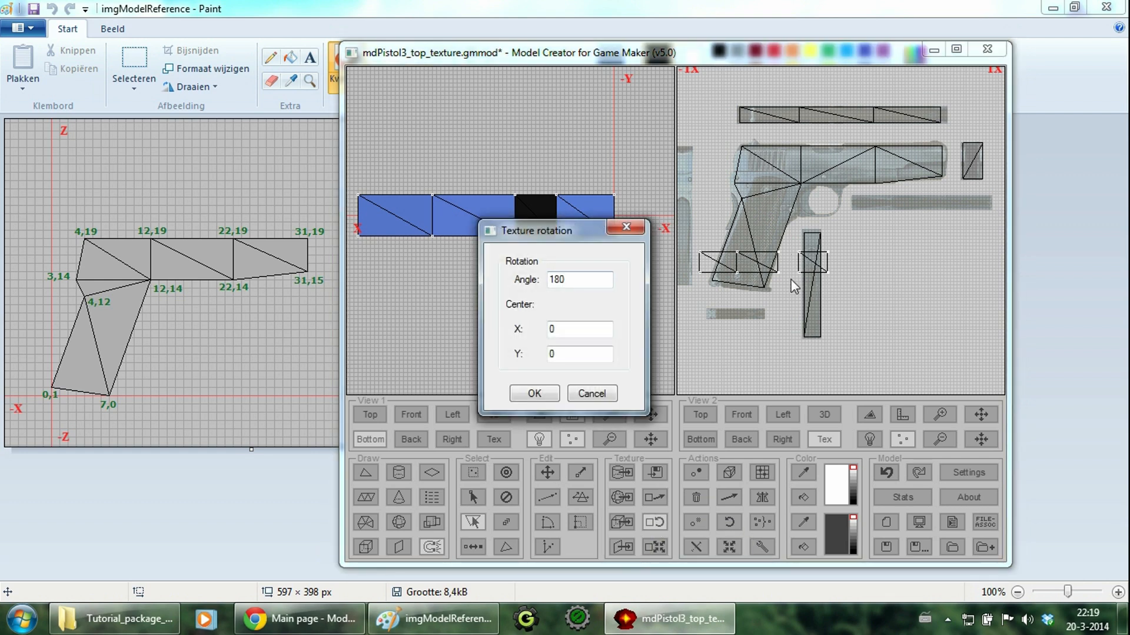
double_click(563, 280)
click(534, 393)
scroll(799, 238, down, 1)
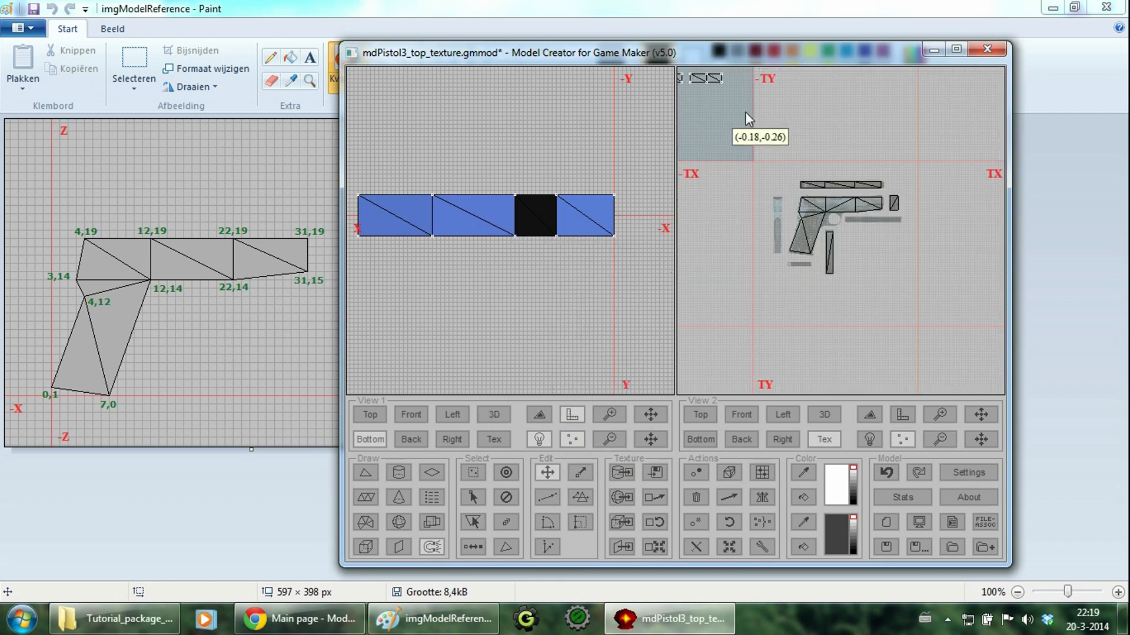
drag(705, 80, 881, 234)
scroll(874, 253, up, 3)
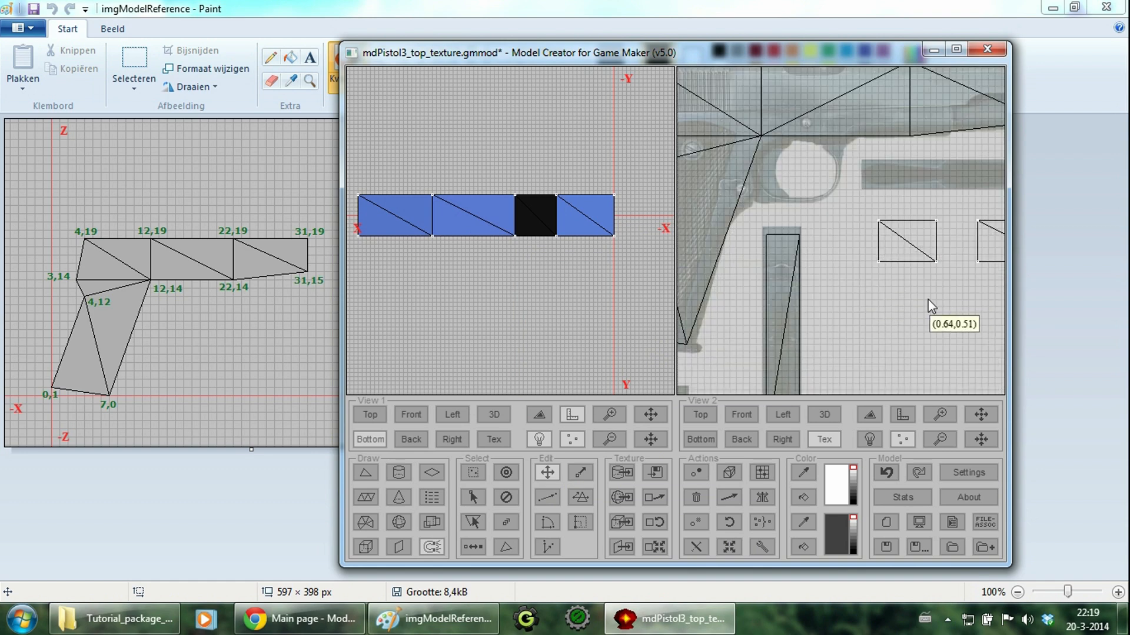
scroll(929, 297, down, 1)
scroll(935, 295, up, 1)
scroll(845, 218, down, 3)
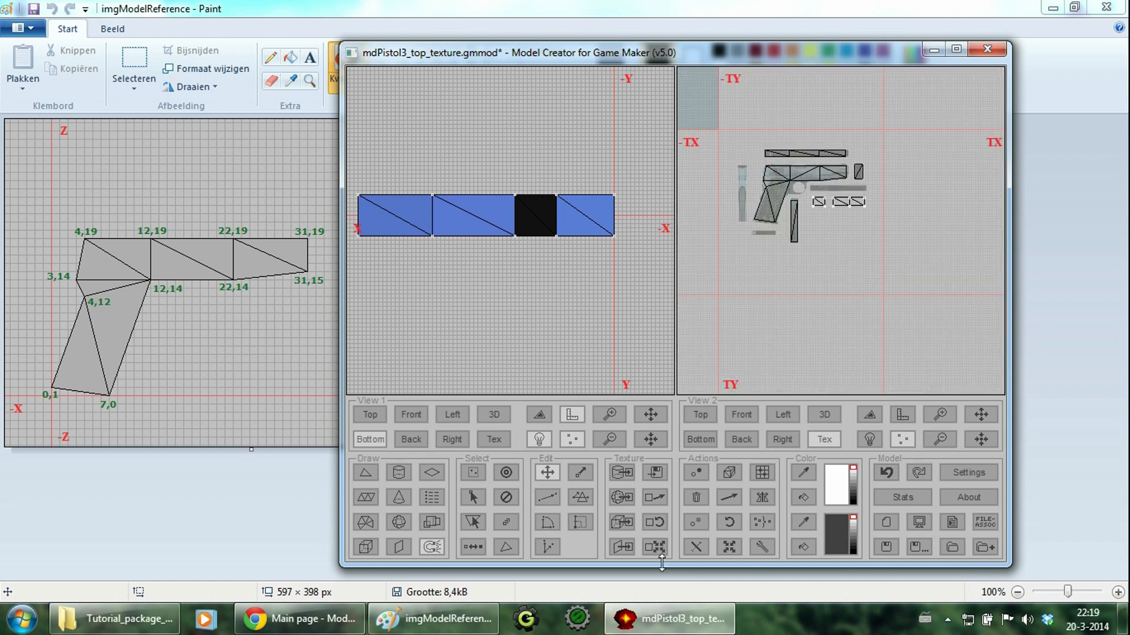
Step: Scale the underside texture coordinates by 1.7 on X and 0.6 on Y, and move them to the empty area below the pistol picture
click(654, 547)
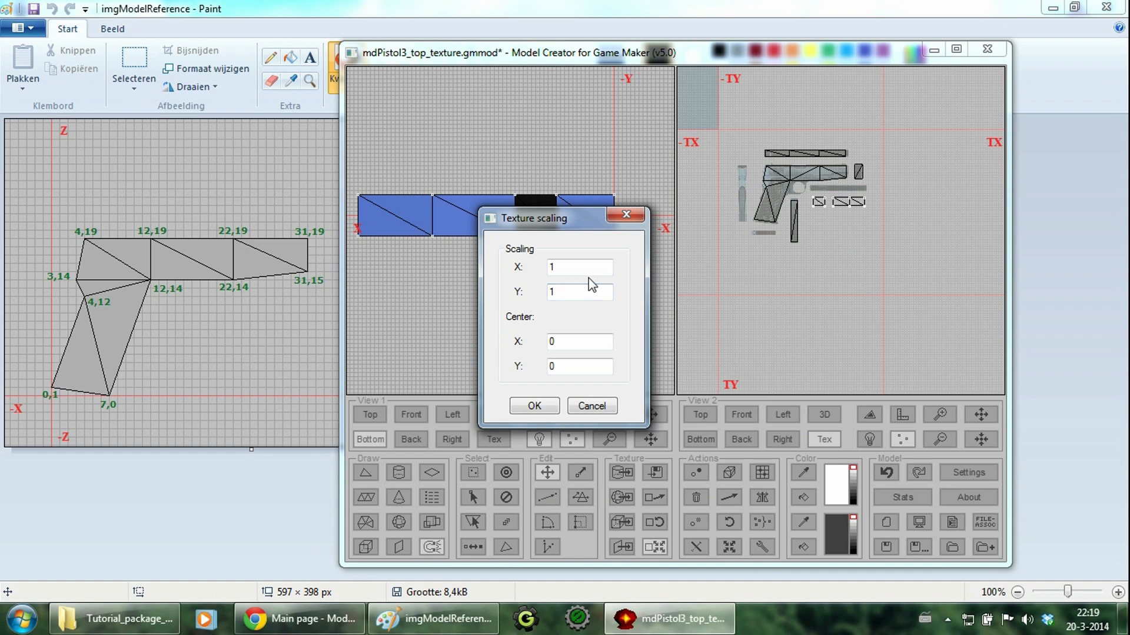
click(579, 267)
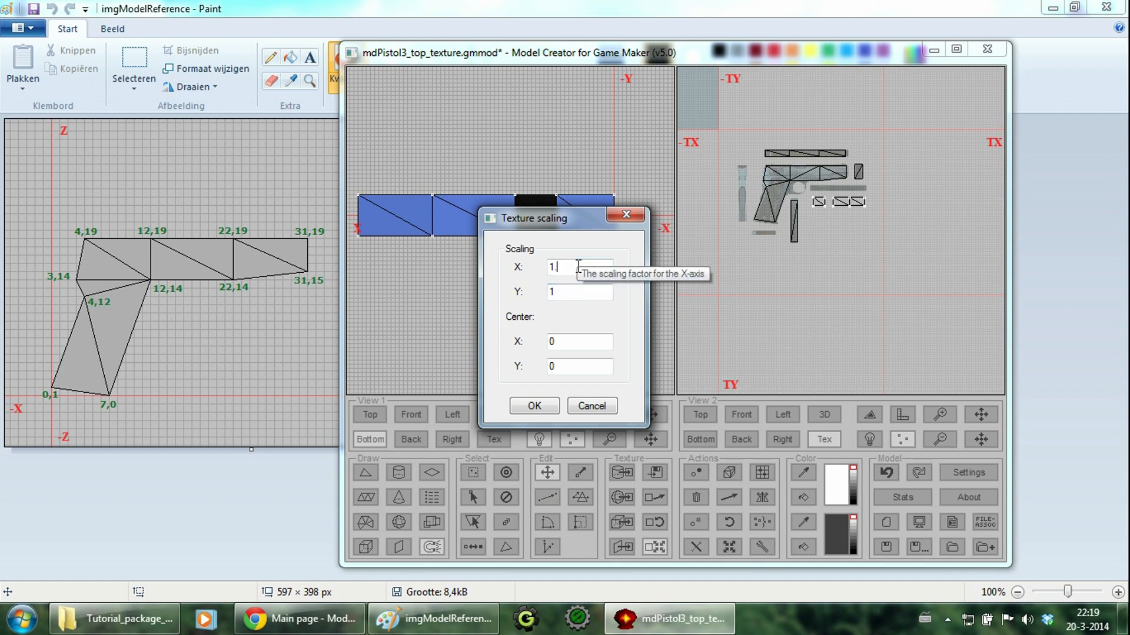
key(Tab)
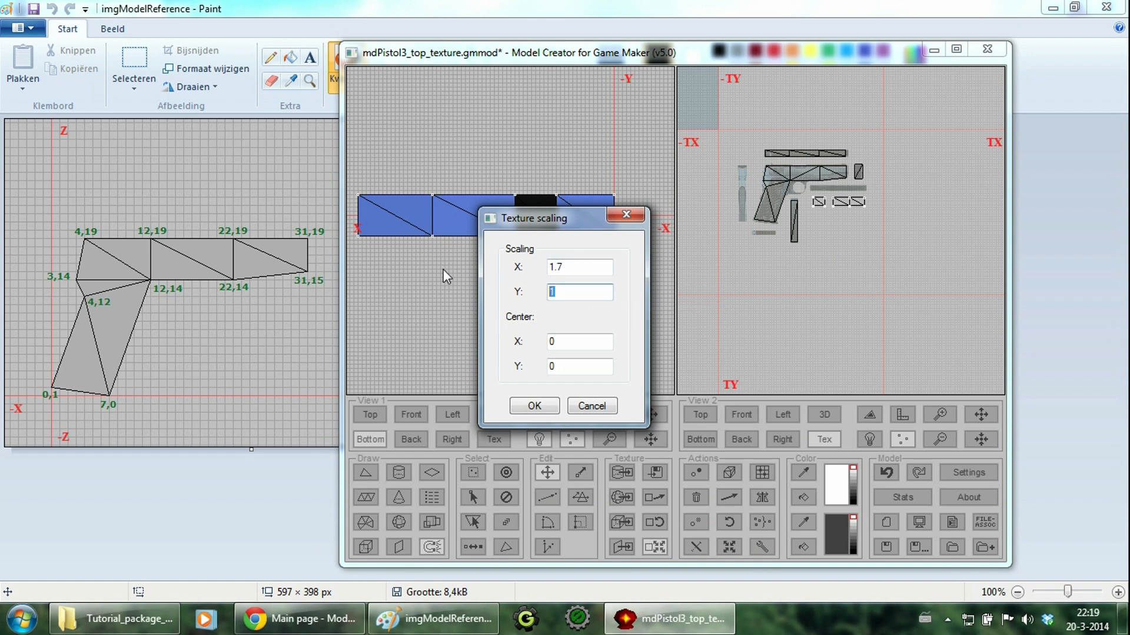
click(534, 407)
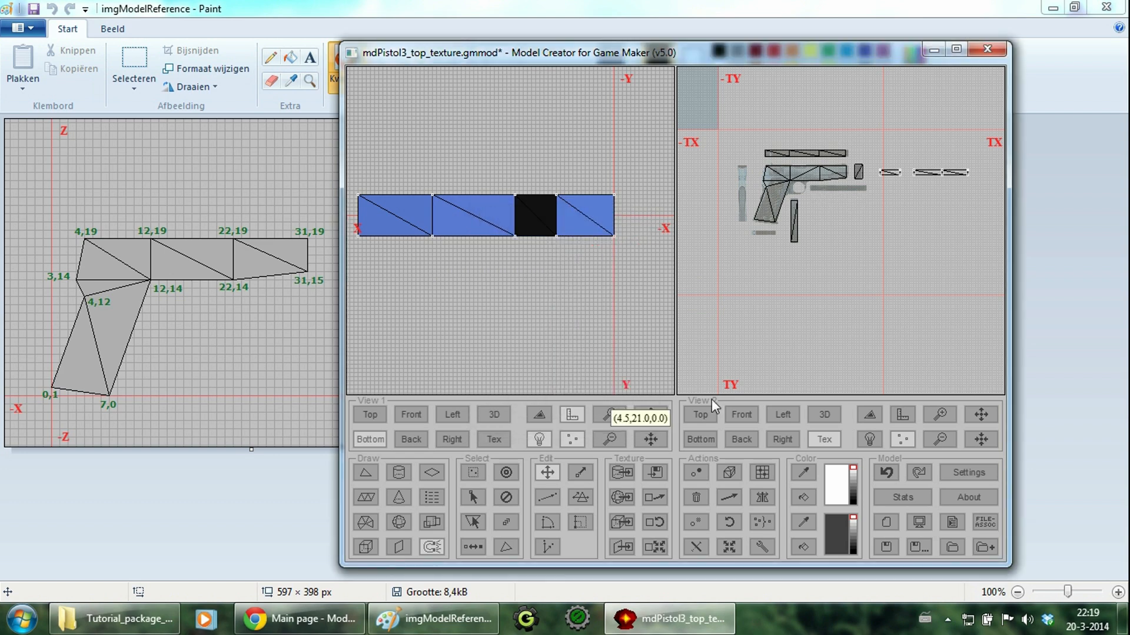
drag(841, 234, 835, 268)
Step: Select only the two slide-underside outlines and move them onto the long horizontal texture picture below the barrel
click(476, 473)
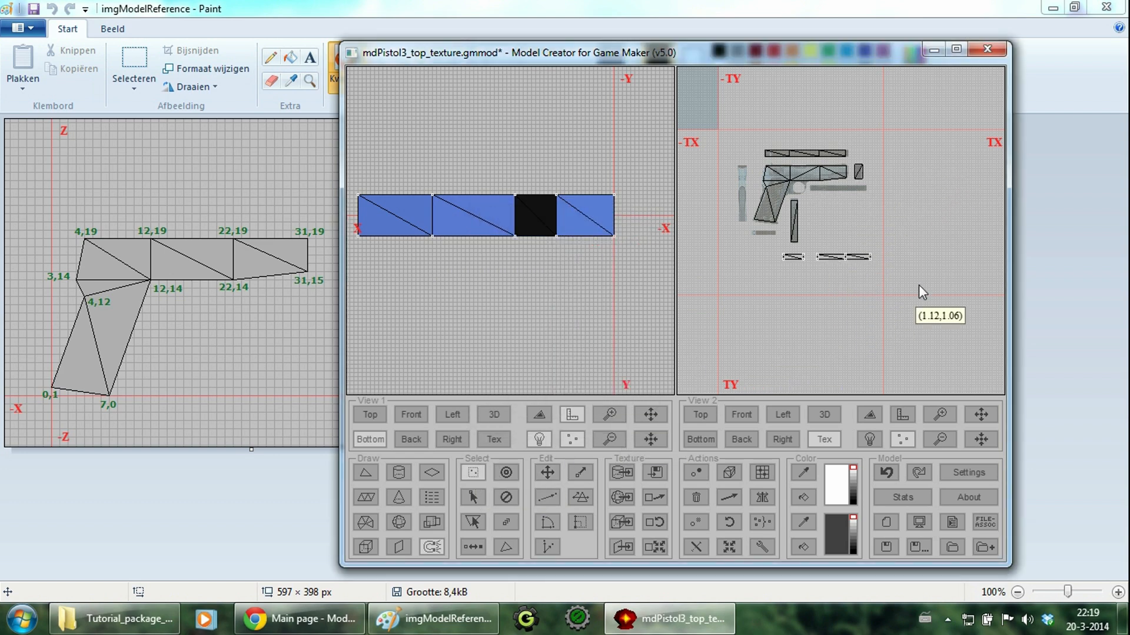
drag(885, 287, 810, 231)
scroll(898, 227, up, 8)
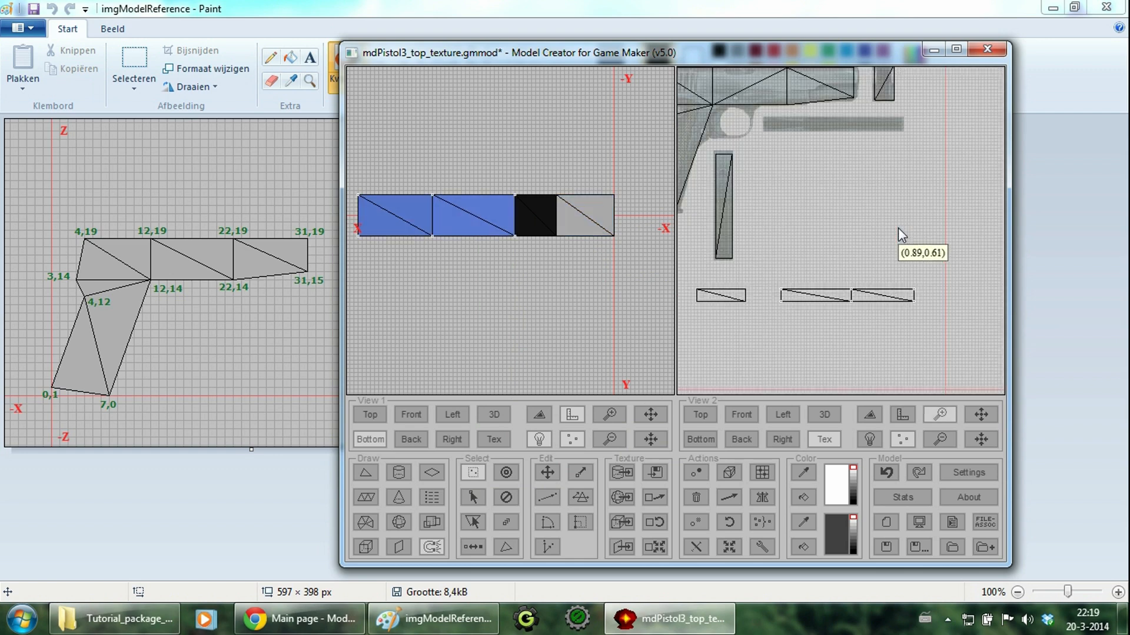
click(549, 469)
drag(782, 373, 787, 166)
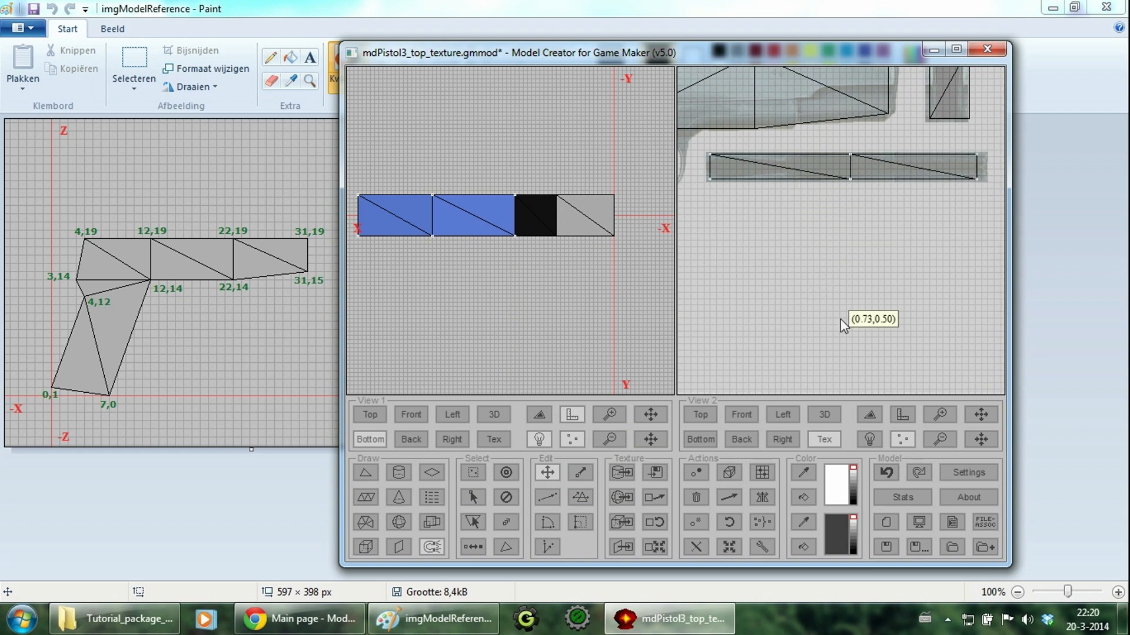
Step: Select only the grip-underside texture outline and scale it by 1.1 on X and 0.7 on Y
scroll(811, 350, down, 8)
middle_drag(848, 275, 803, 361)
scroll(852, 271, up, 8)
click(473, 471)
drag(890, 277, 748, 210)
click(623, 538)
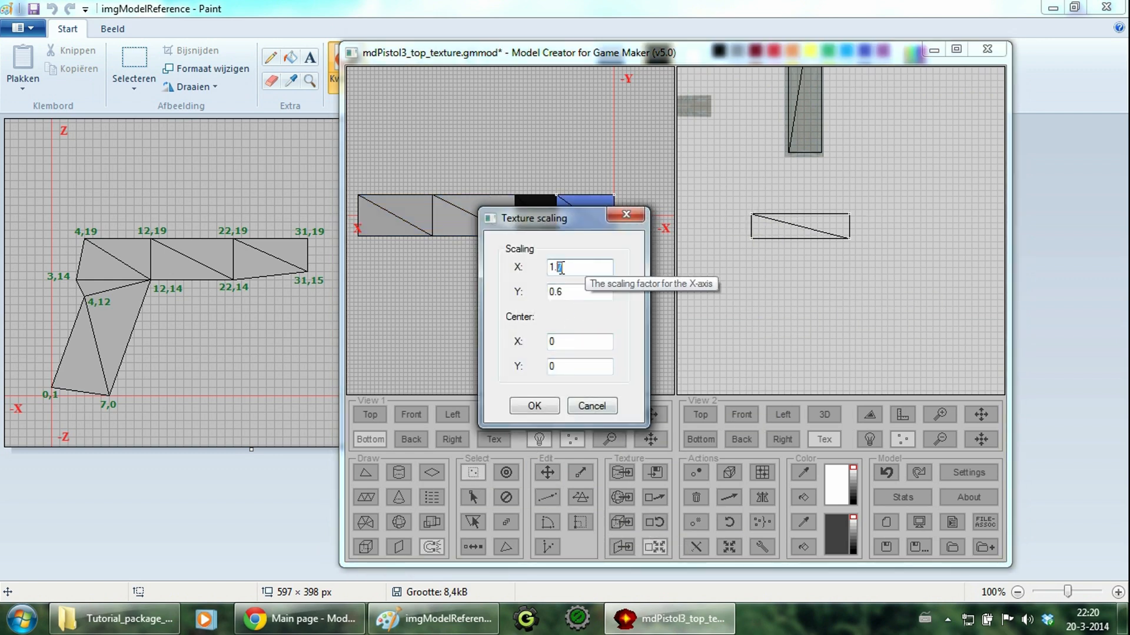
text(1)
click(572, 292)
key(BackSpace)
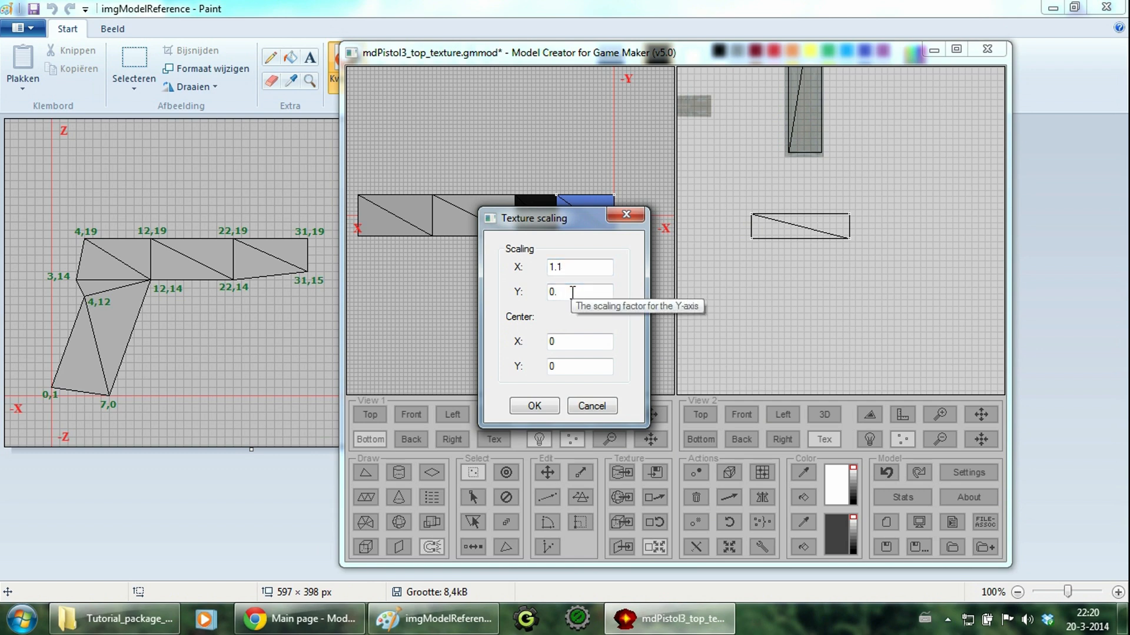
text(7)
click(536, 414)
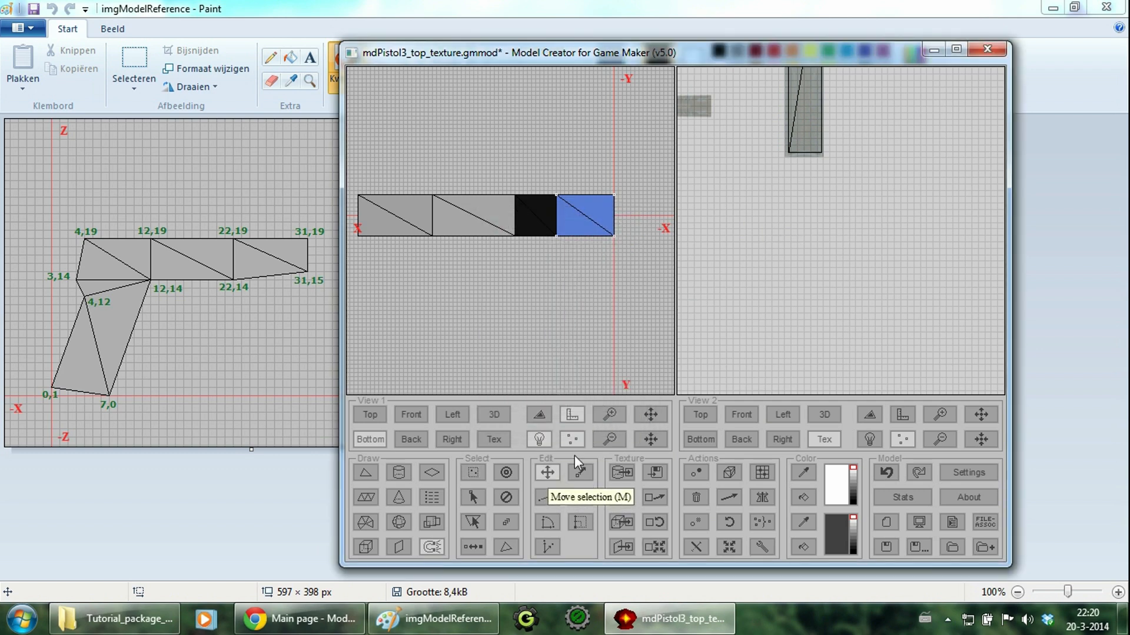
Step: Move the grip-underside outline onto the short horizontal texture picture beneath the grip, and view the model in 3D from behind
scroll(945, 270, down, 3)
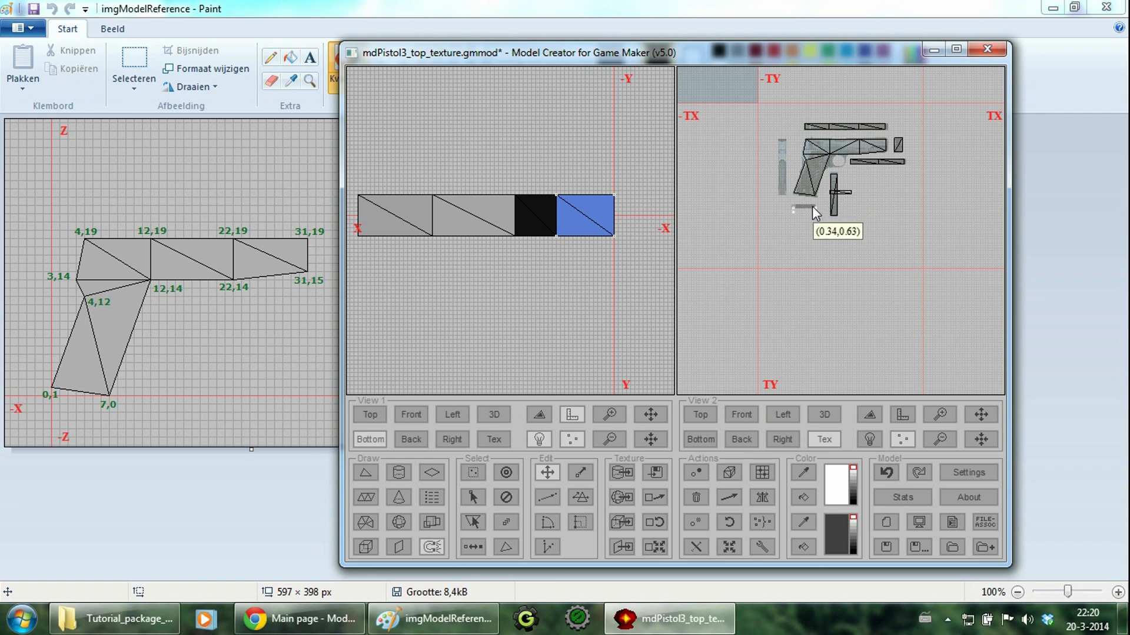
scroll(812, 204, up, 3)
middle_drag(707, 148, 853, 255)
drag(809, 225, 797, 201)
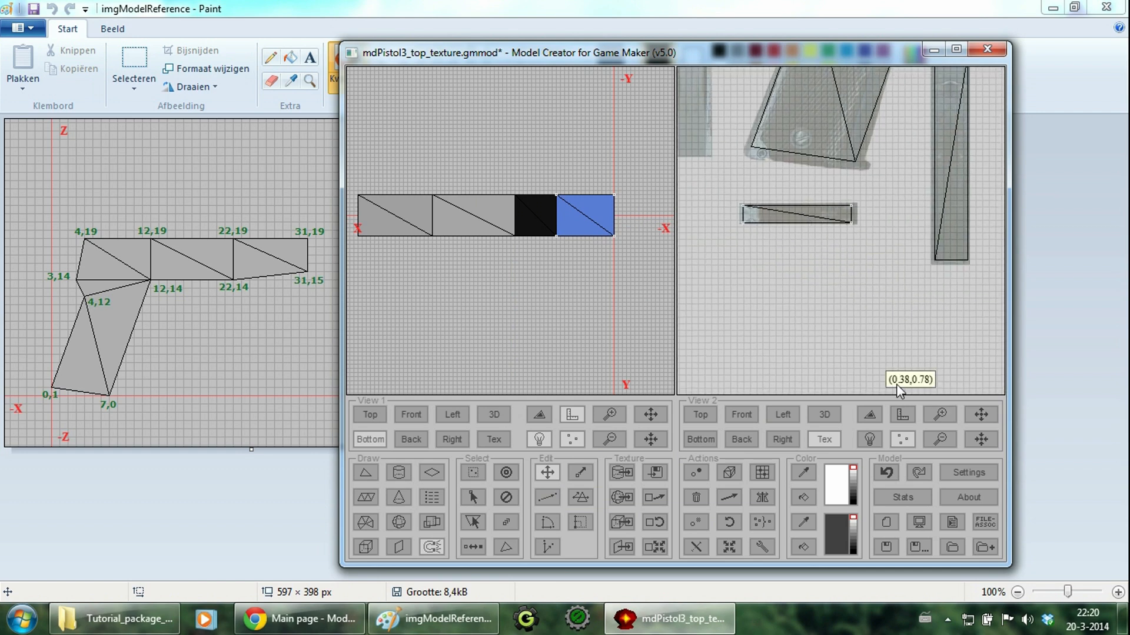
click(830, 408)
middle_drag(935, 234, 845, 241)
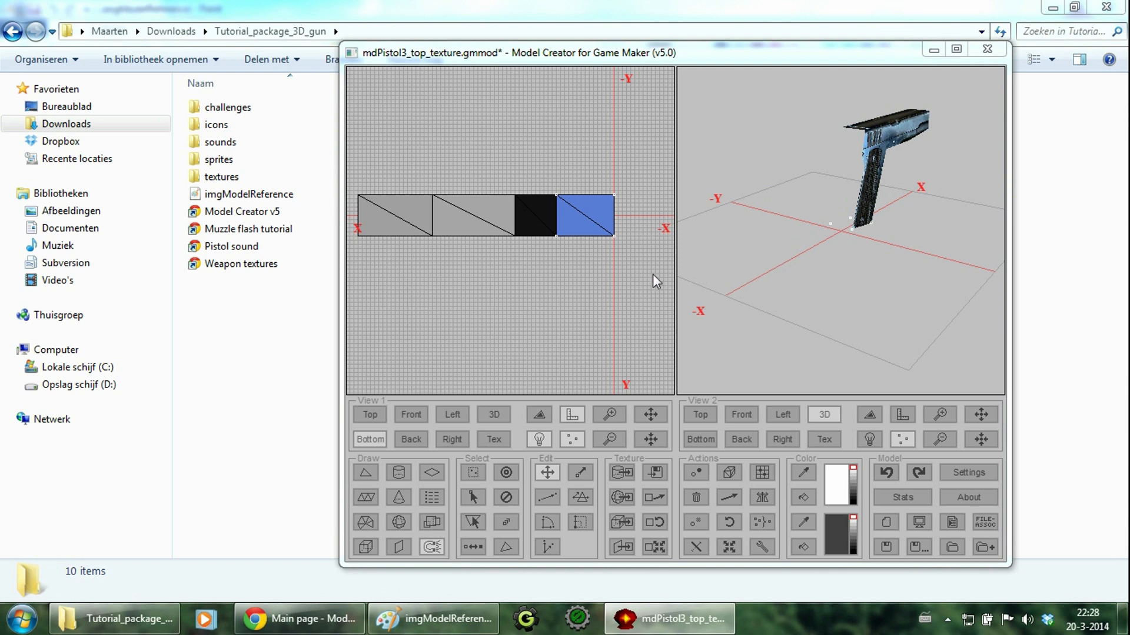
Step: Draw a triangle strip in the left view closing the pistol's back through the points at 4,19, 3,14, 4,12 and 0,1
click(453, 412)
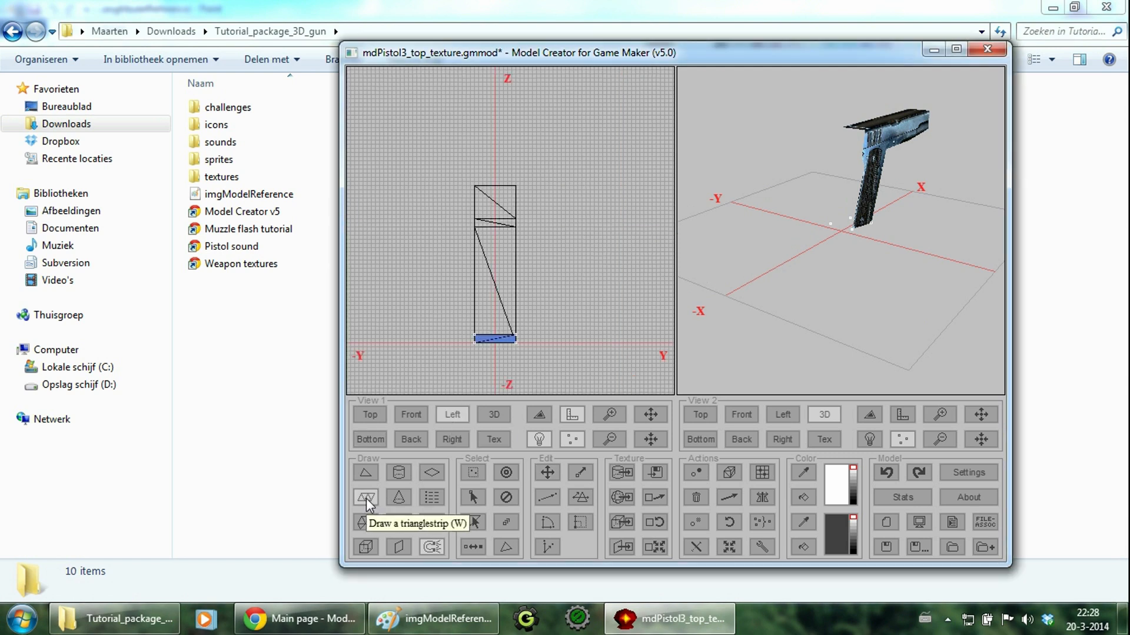
click(366, 498)
click(474, 186)
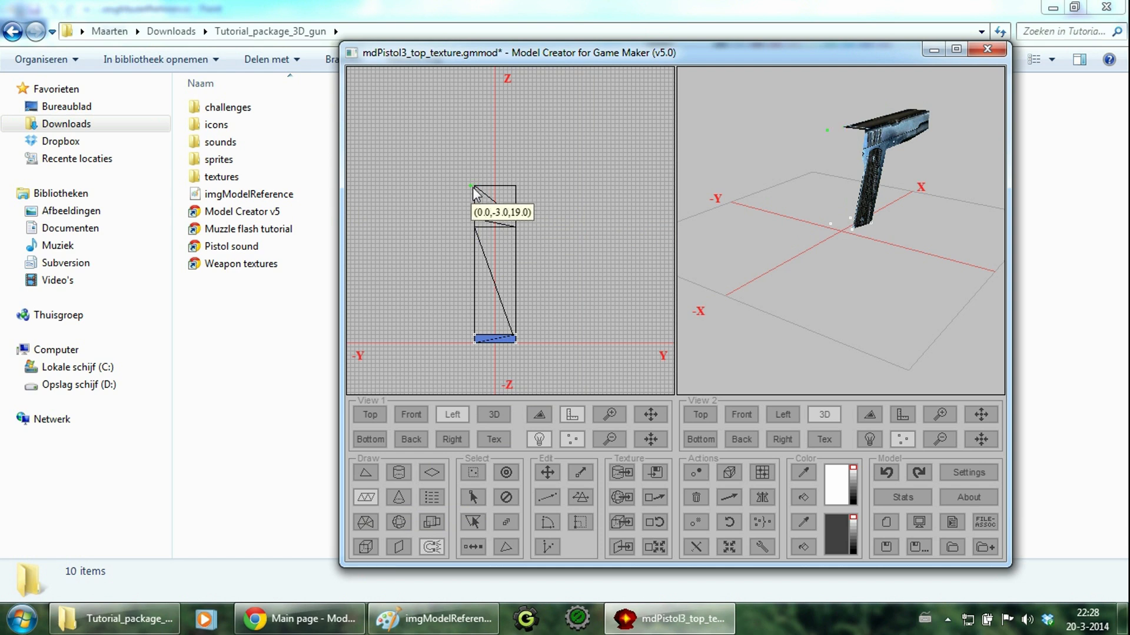
click(516, 187)
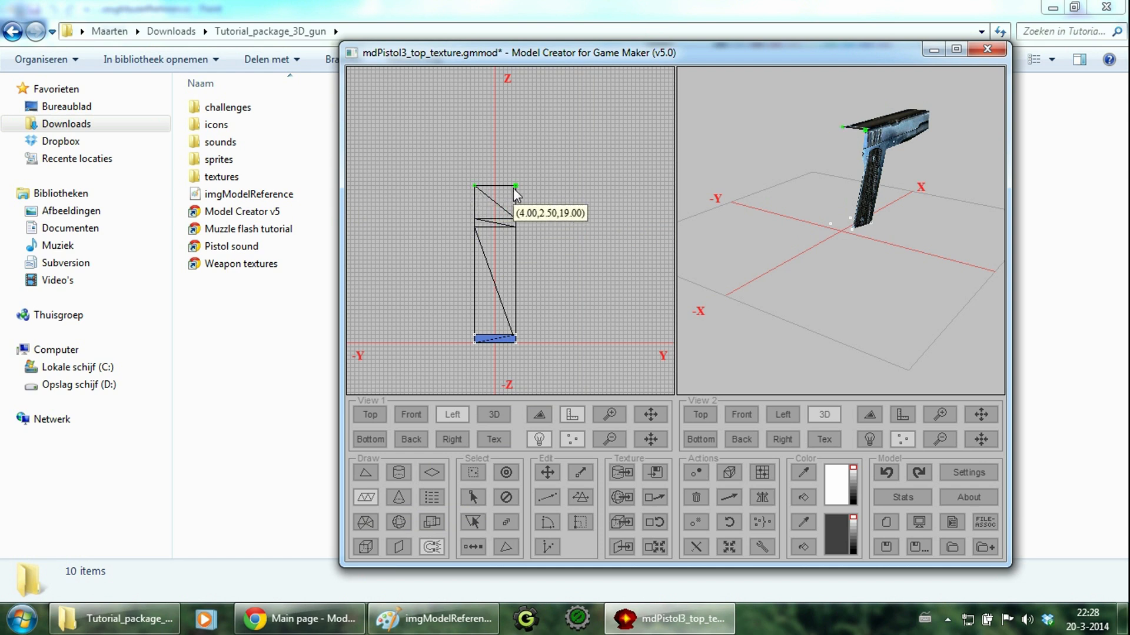
click(474, 226)
click(516, 227)
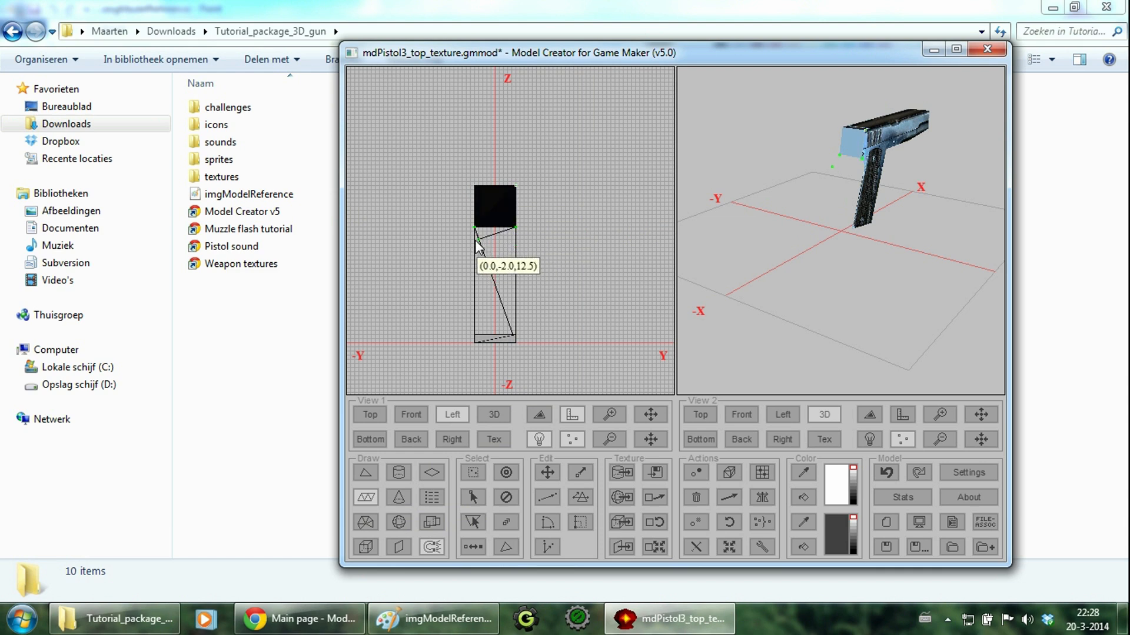
click(474, 240)
click(516, 242)
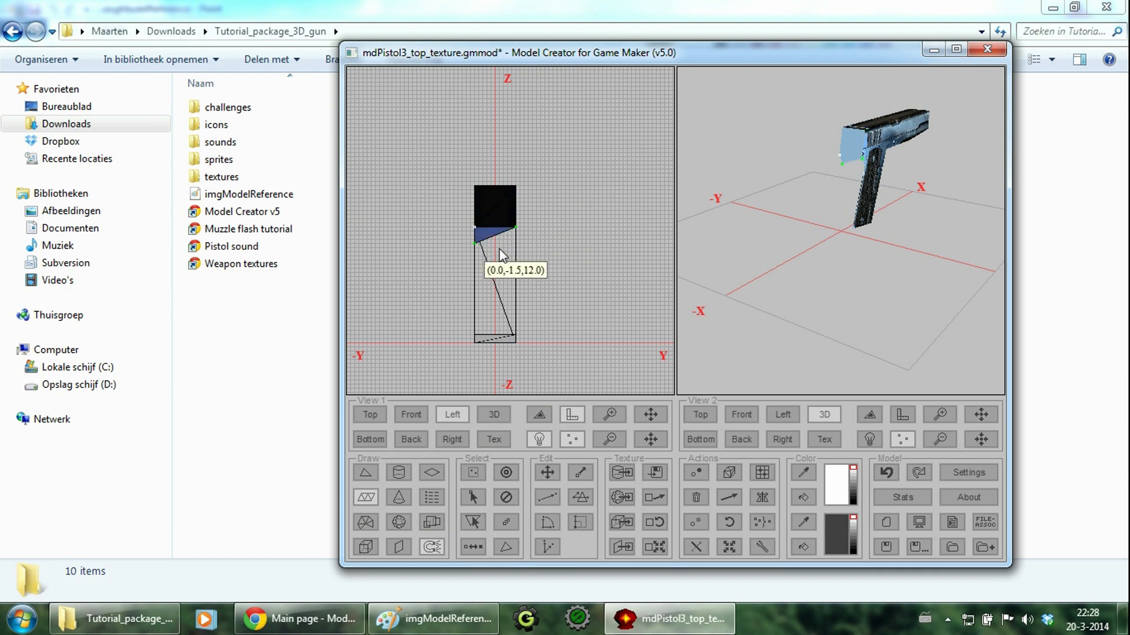
click(474, 334)
click(516, 335)
click(516, 334)
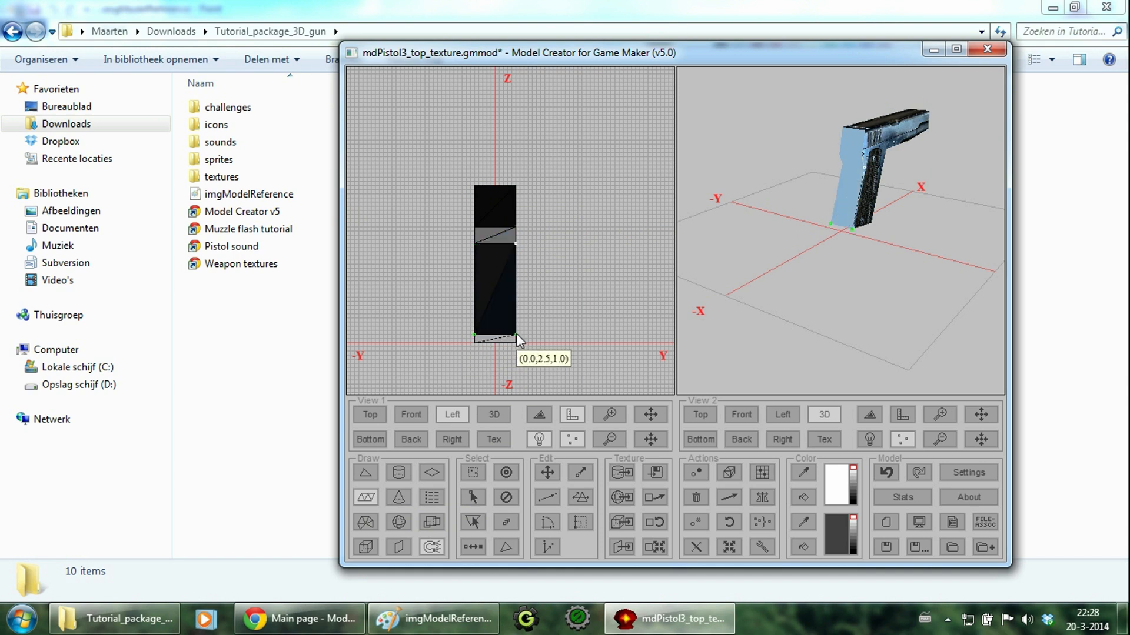
Step: Select the pistol's back faces in the left view, show the texture layout, and disable the grid in the model settings
click(480, 520)
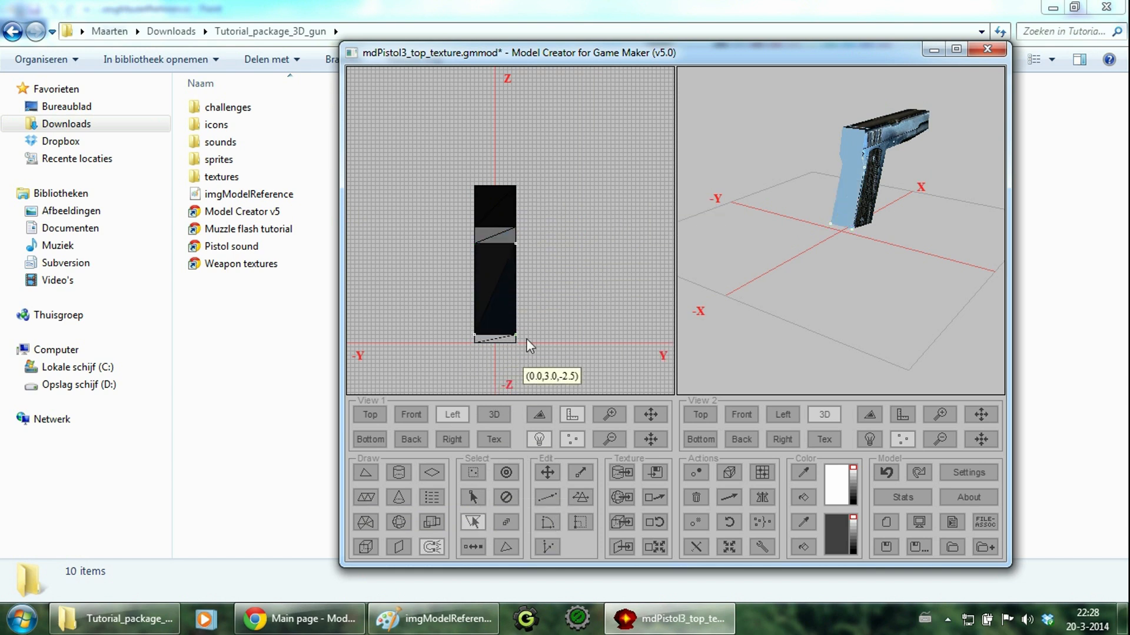
click(497, 238)
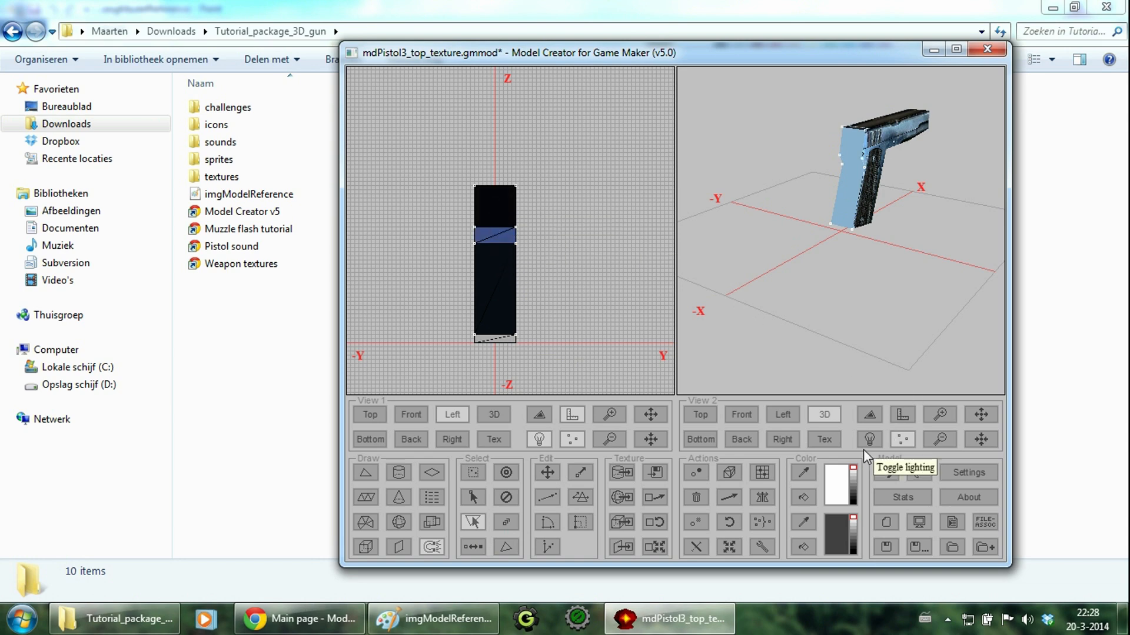
click(832, 440)
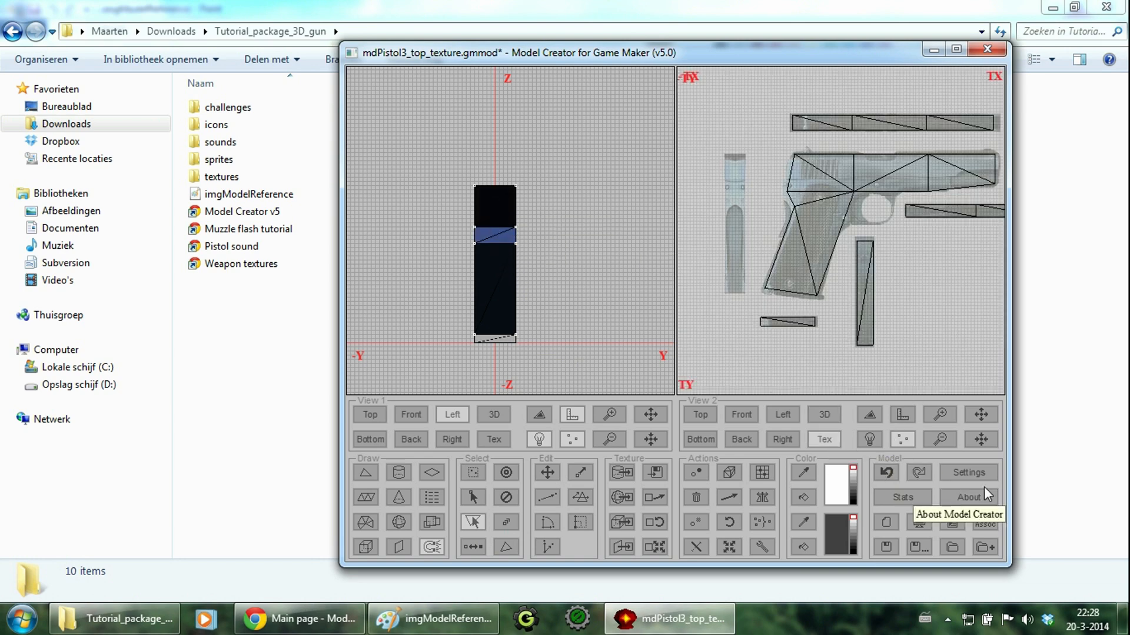
click(969, 472)
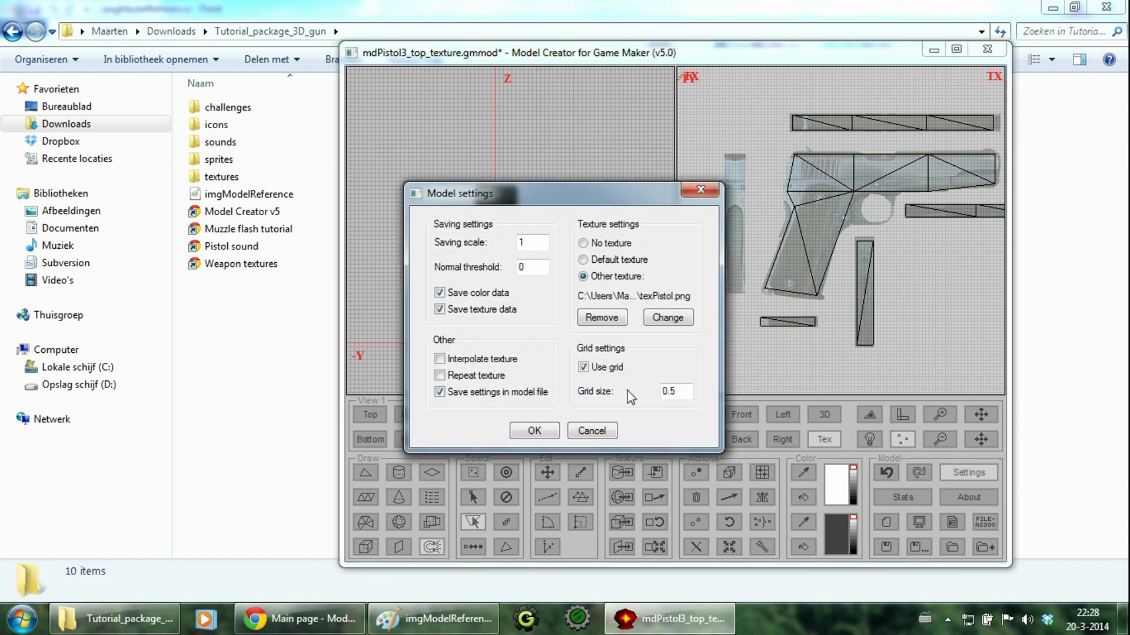
click(584, 368)
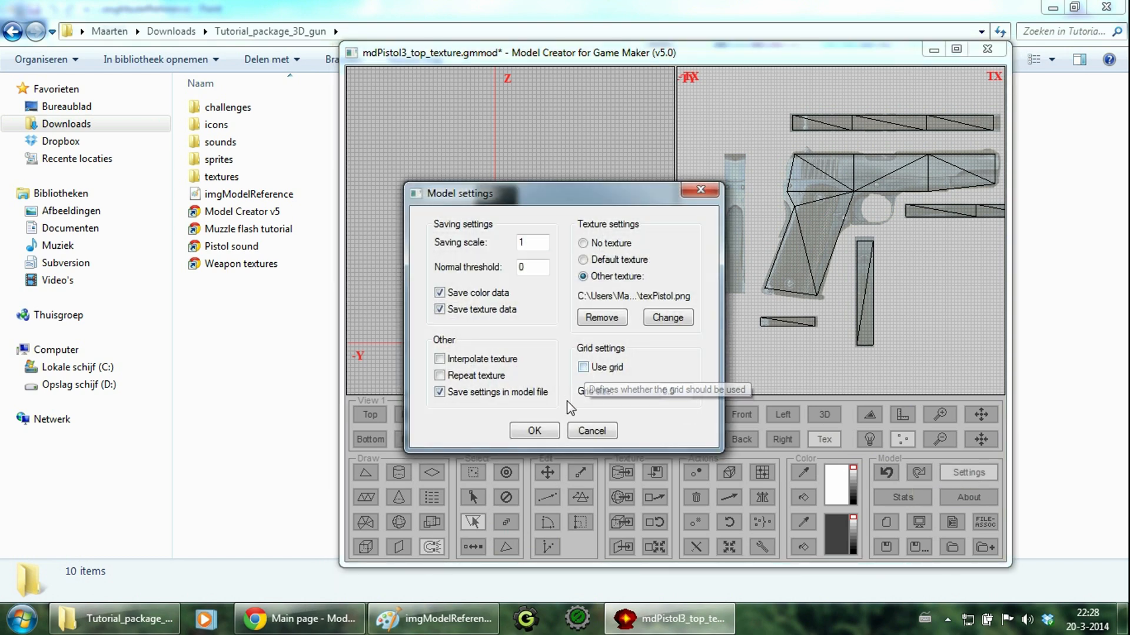
click(536, 431)
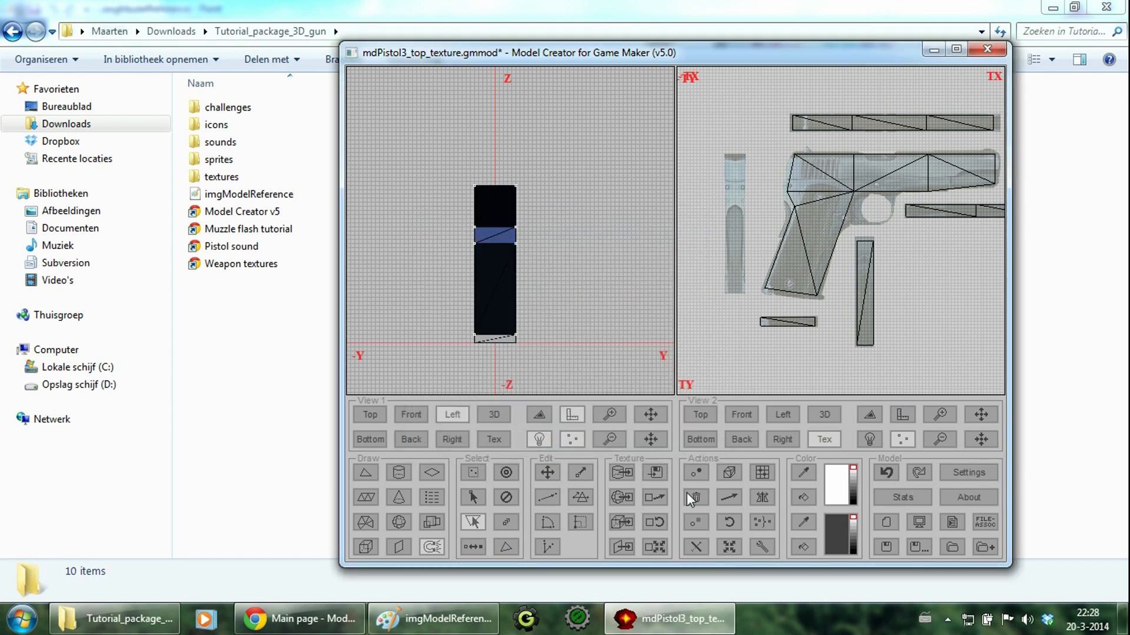
Step: Apply projection mapping to the selected back faces from direction L with size 100, Hrep 1, Vrep 1 and face filtering on
click(622, 544)
drag(556, 223, 747, 246)
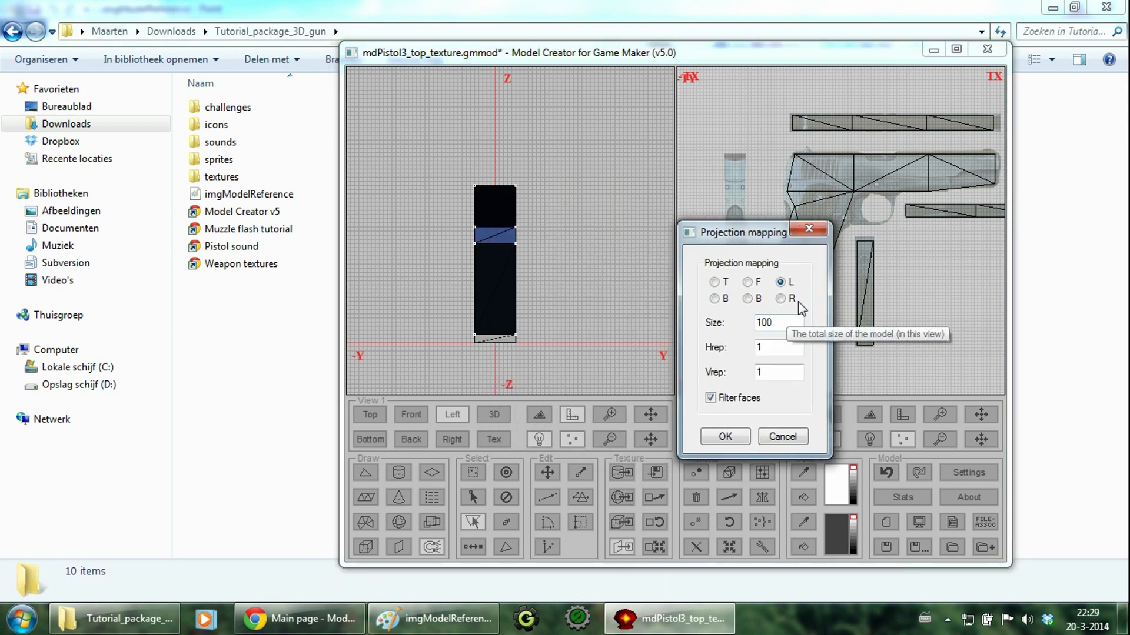
click(735, 444)
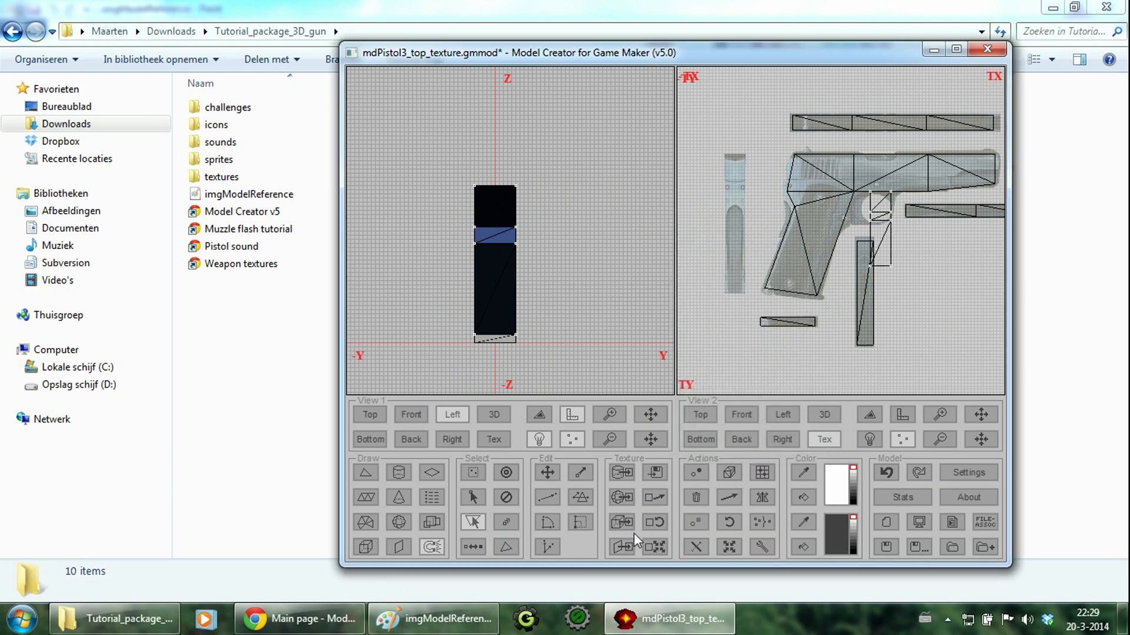
Step: Scale the back faces' texture outlines by 0.8 on X and stretch them taller on Y
click(664, 545)
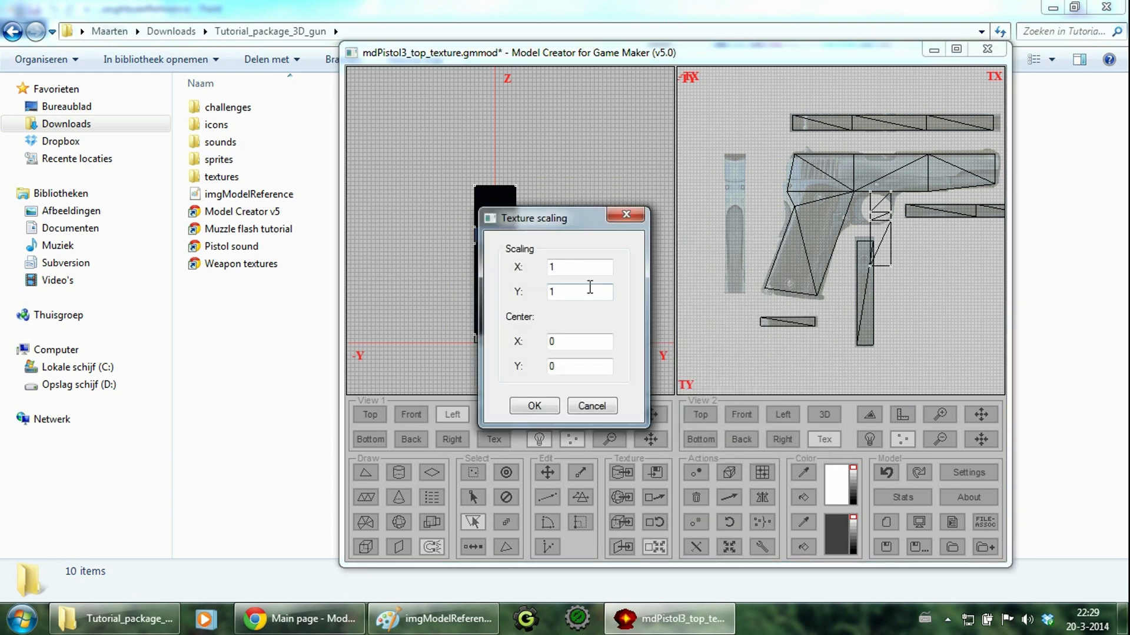
drag(572, 263, 443, 261)
text(0.8)
click(560, 289)
click(539, 405)
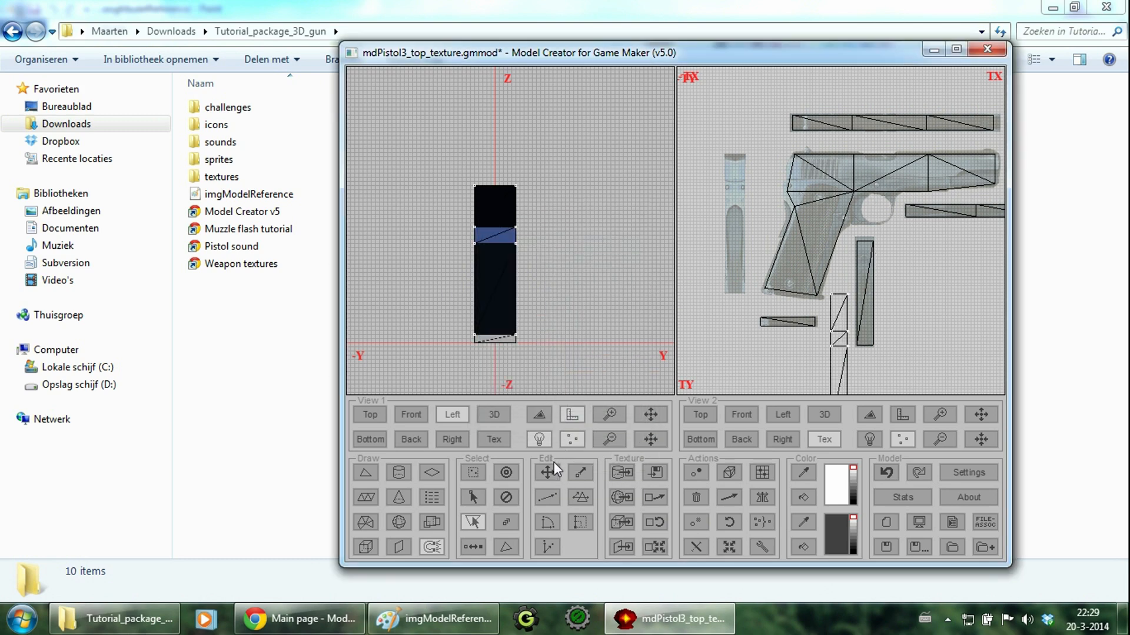
Step: Move the back faces' texture outlines onto the tall vertical texture picture behind the pistol, and show the model in 3D
click(741, 202)
drag(740, 202, 742, 202)
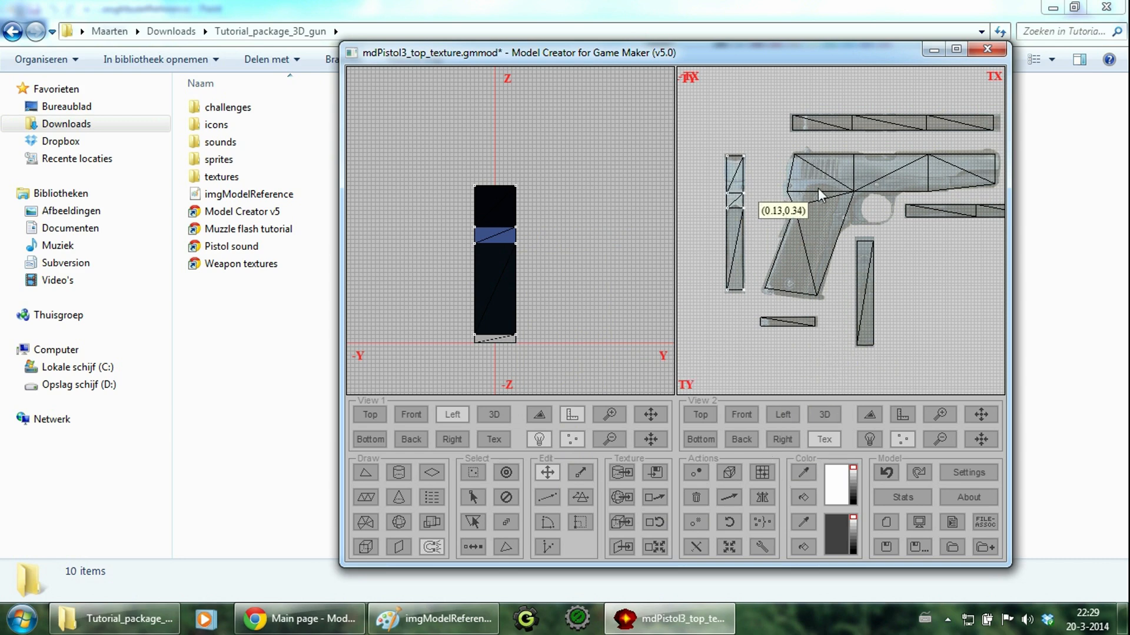
click(827, 418)
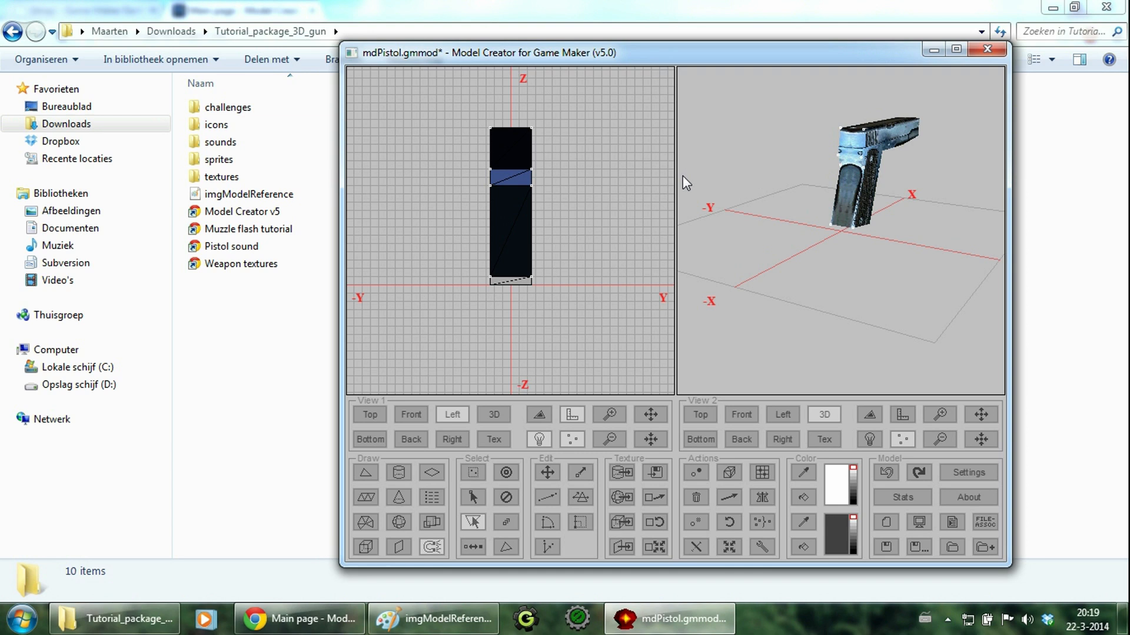
Step: Select the entire pistol model and scale it by 0.25 on X, Y and Z around the origin
click(506, 477)
click(729, 547)
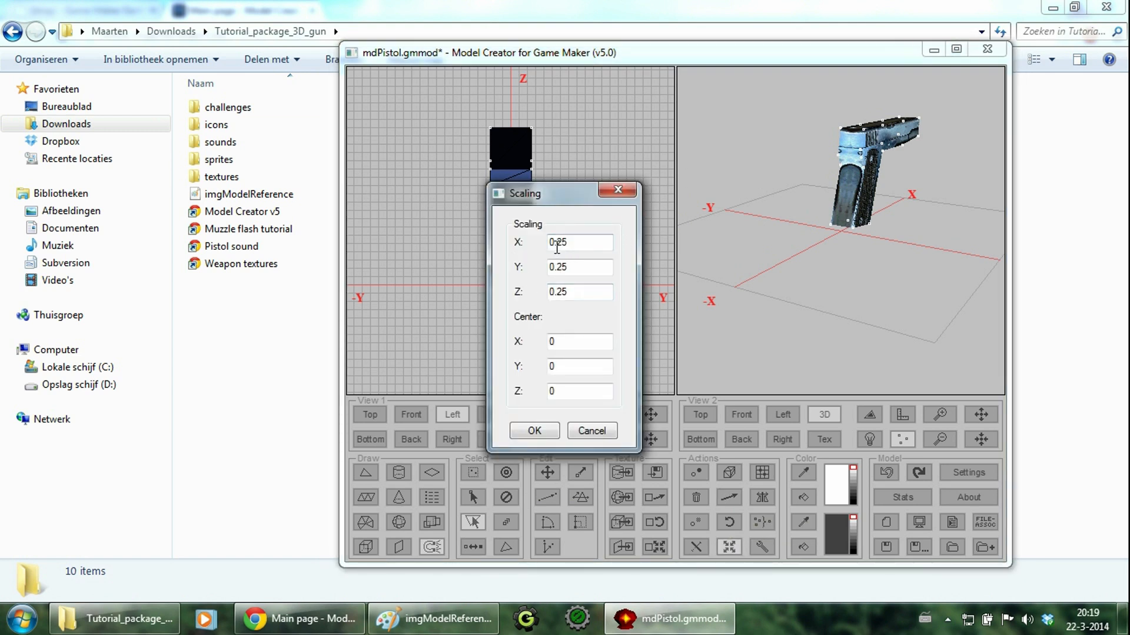
click(546, 437)
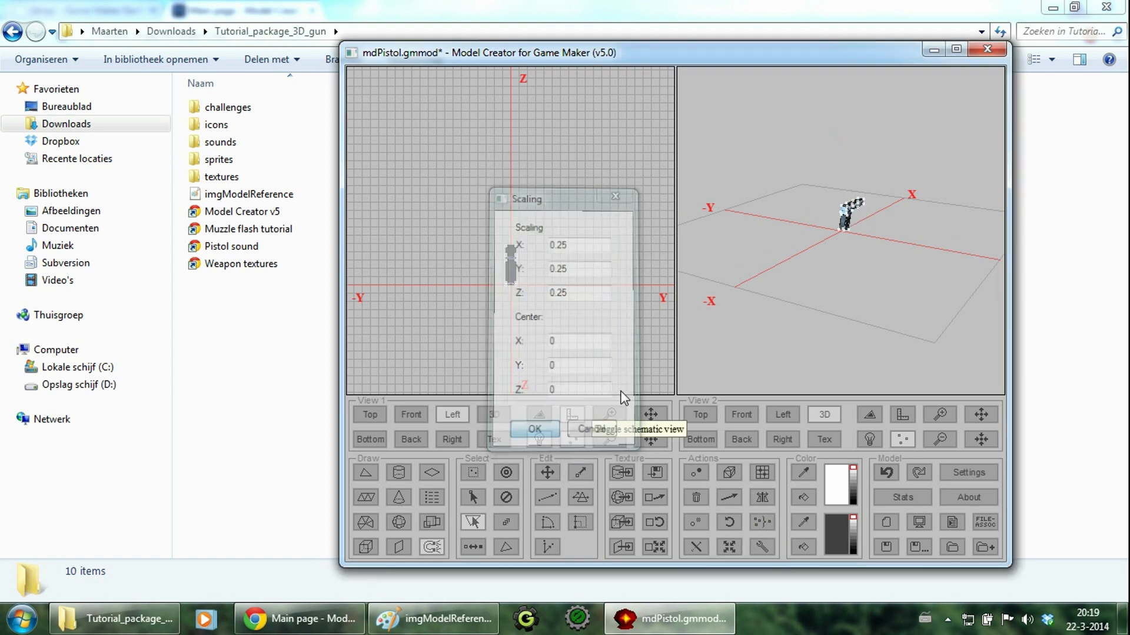
Step: Show the pistol from the front and set the grid size to 0.1 in the model settings
click(414, 415)
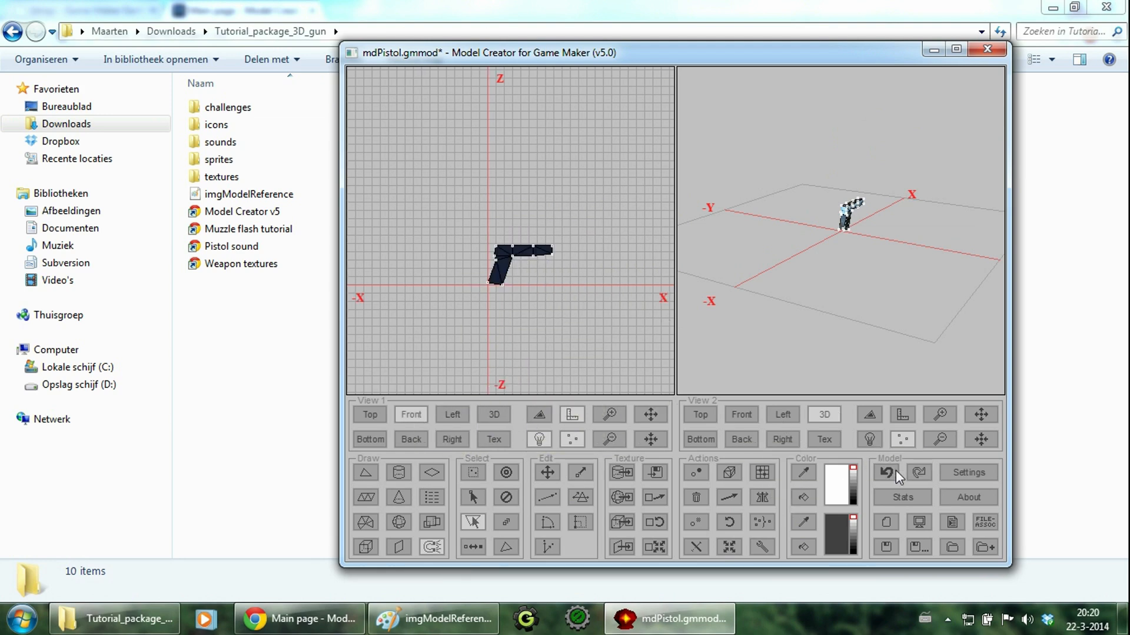
click(952, 474)
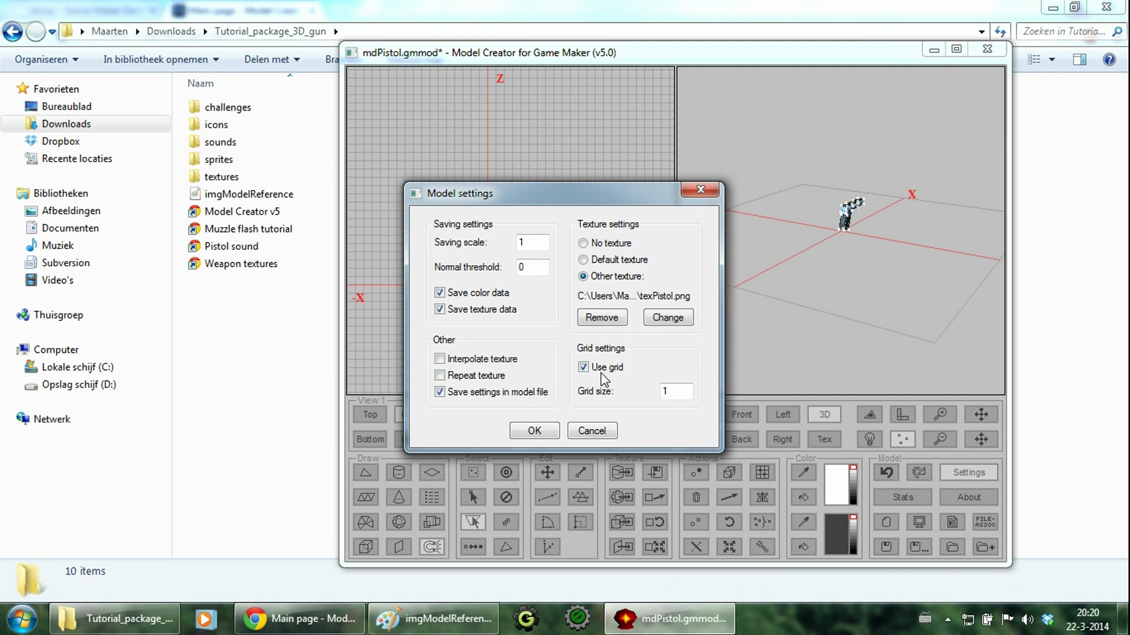
text(0.)
click(533, 431)
Step: Move the whole pistol straight down so the top of its slide lies just below the X axis
scroll(530, 317, up, 4)
middle_drag(537, 367, 559, 124)
click(547, 473)
drag(537, 122, 519, 252)
middle_drag(540, 340, 552, 239)
drag(509, 123, 524, 215)
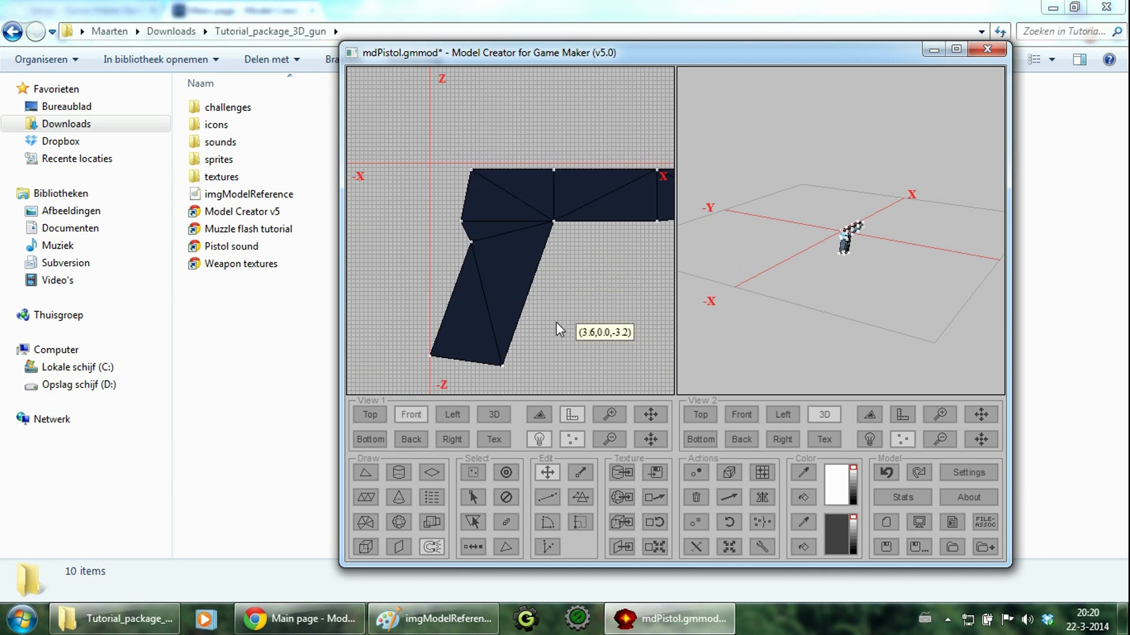
Step: Examine the slide's position relative to the X axis up close, and inspect the moved pistol in 3D
middle_drag(520, 185, 534, 209)
scroll(535, 210, up, 1)
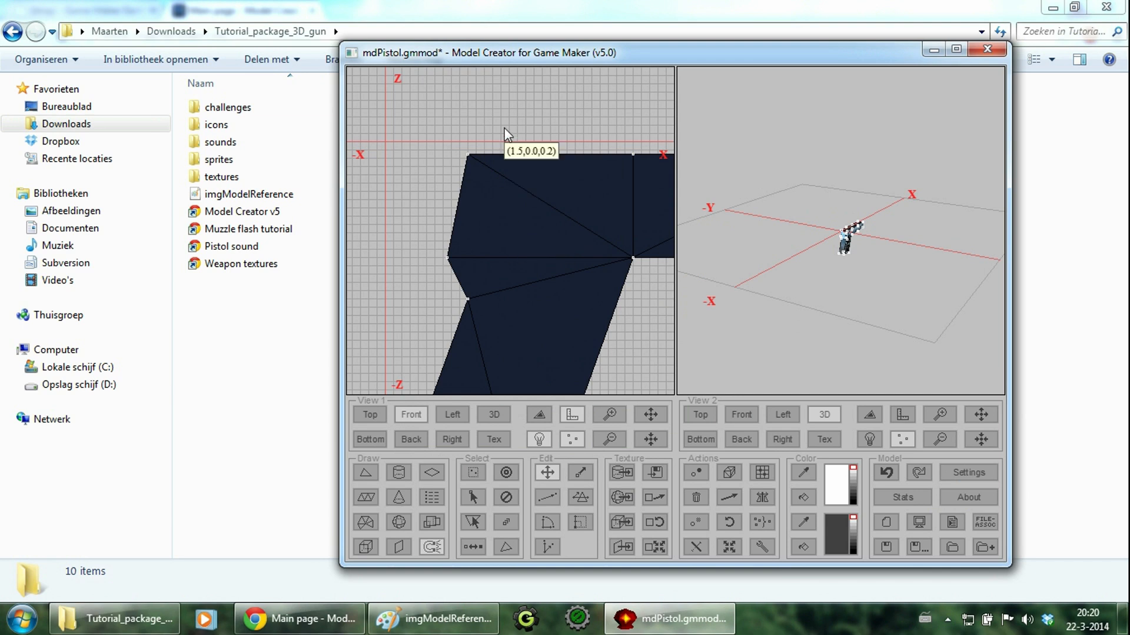
middle_drag(504, 131, 523, 162)
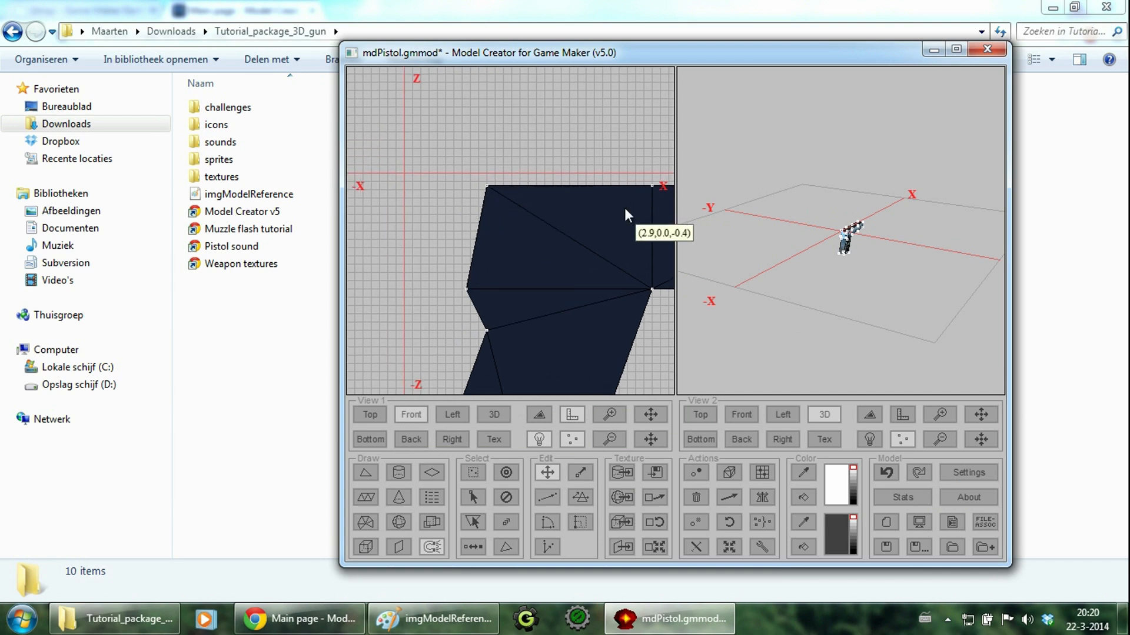
middle_drag(579, 183, 527, 183)
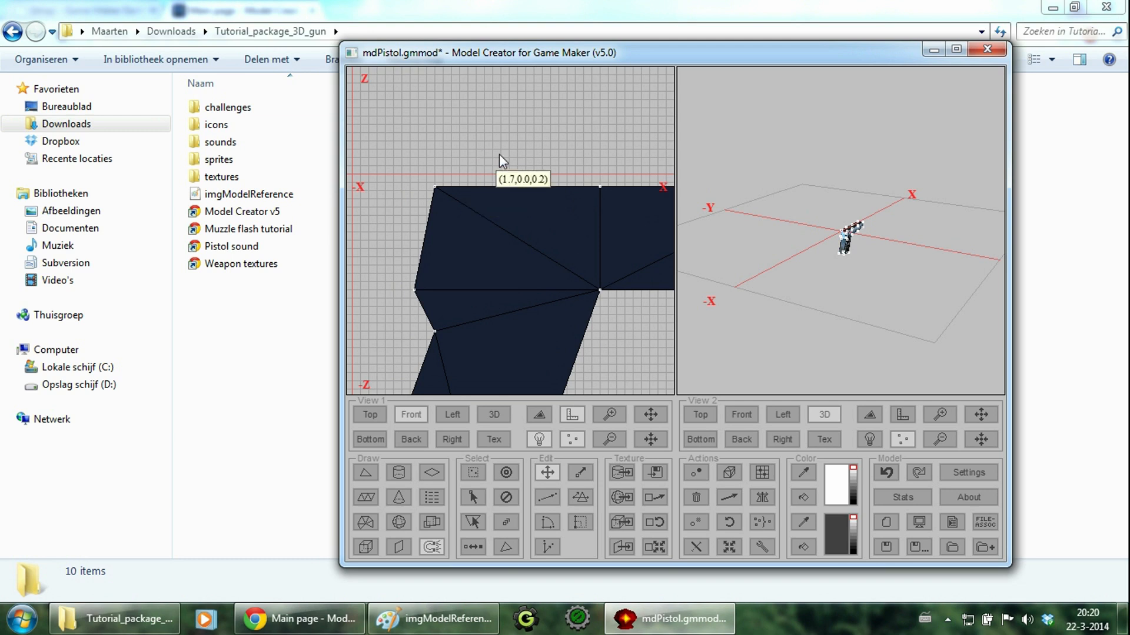
middle_drag(447, 214, 466, 214)
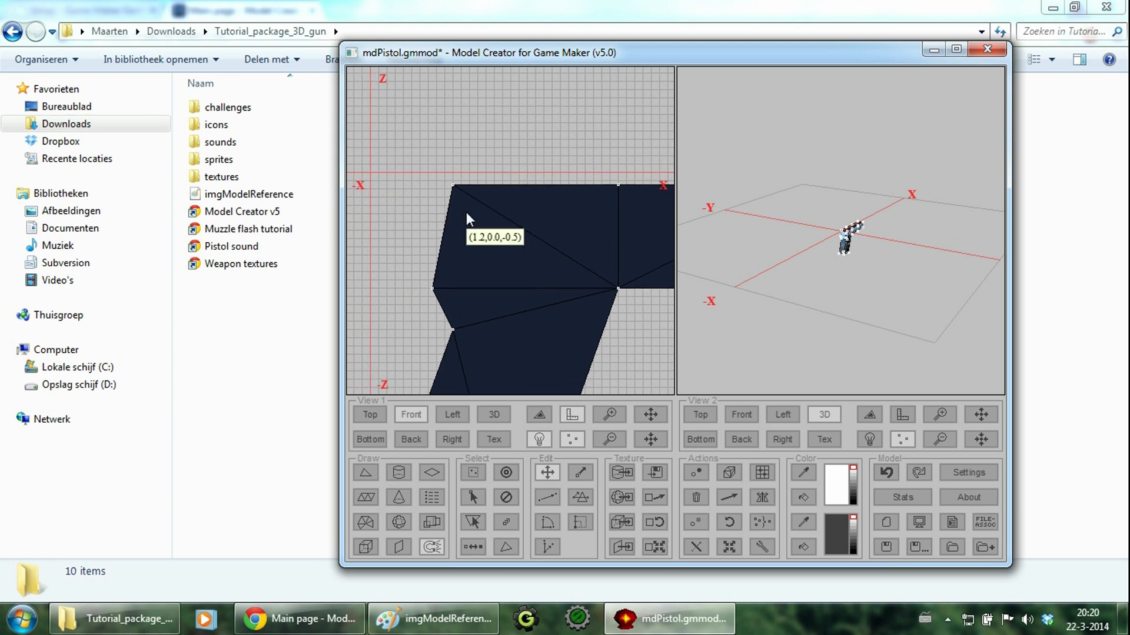
scroll(370, 206, down, 4)
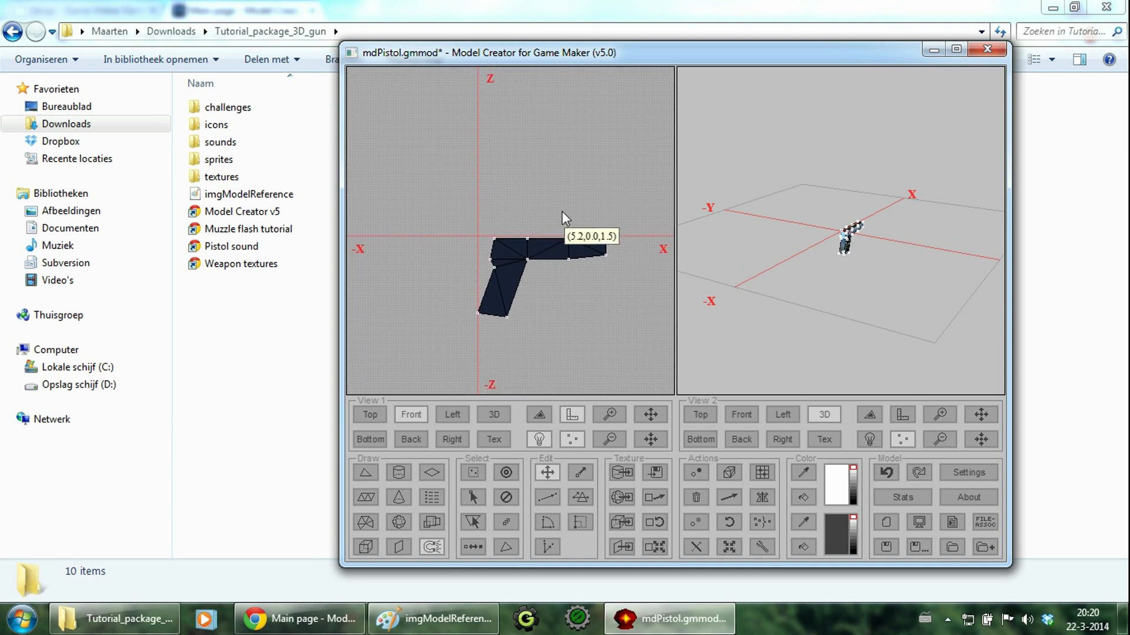
scroll(879, 232, up, 3)
middle_drag(930, 259, 906, 330)
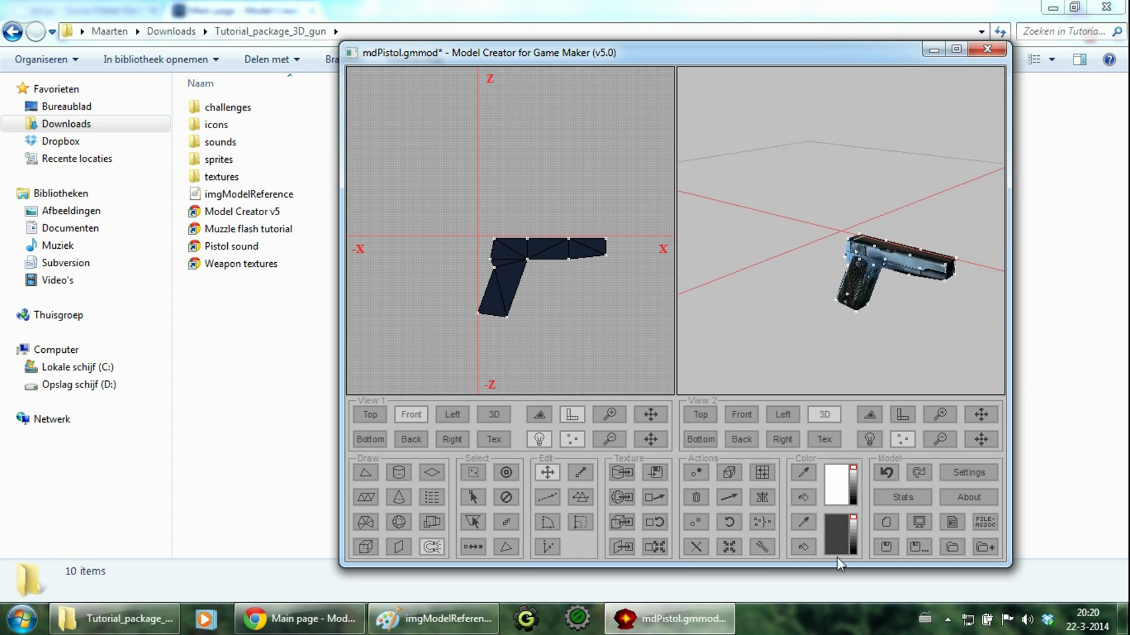
Step: Save the model as mdPistol in the Downloads folder, replacing the existing file
click(917, 546)
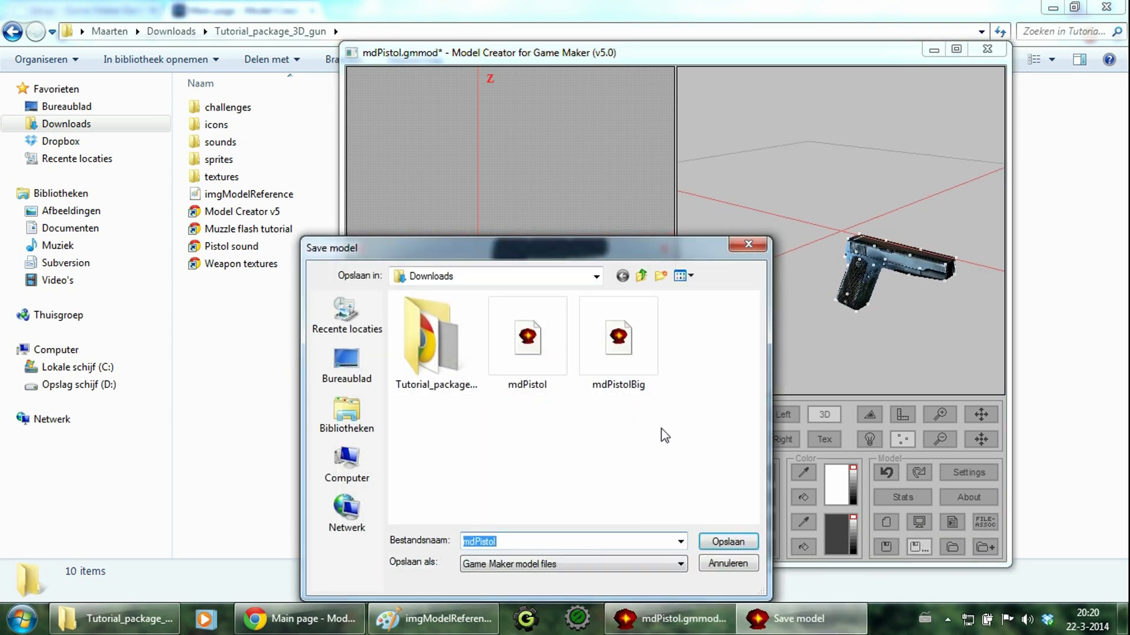
drag(513, 542, 442, 546)
click(466, 545)
click(723, 541)
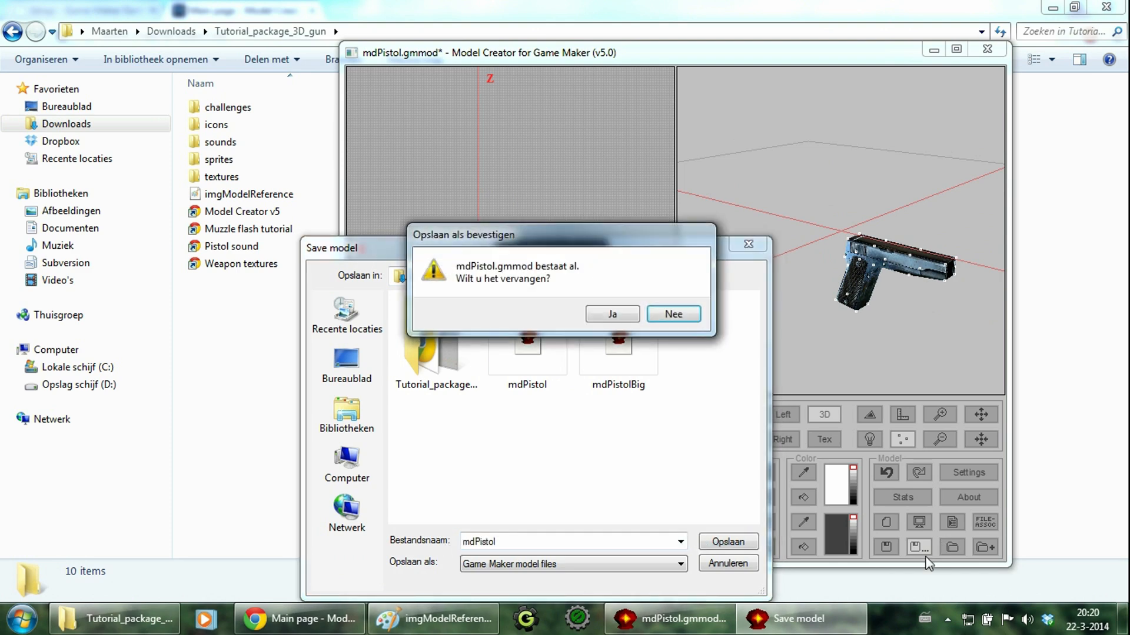
click(612, 314)
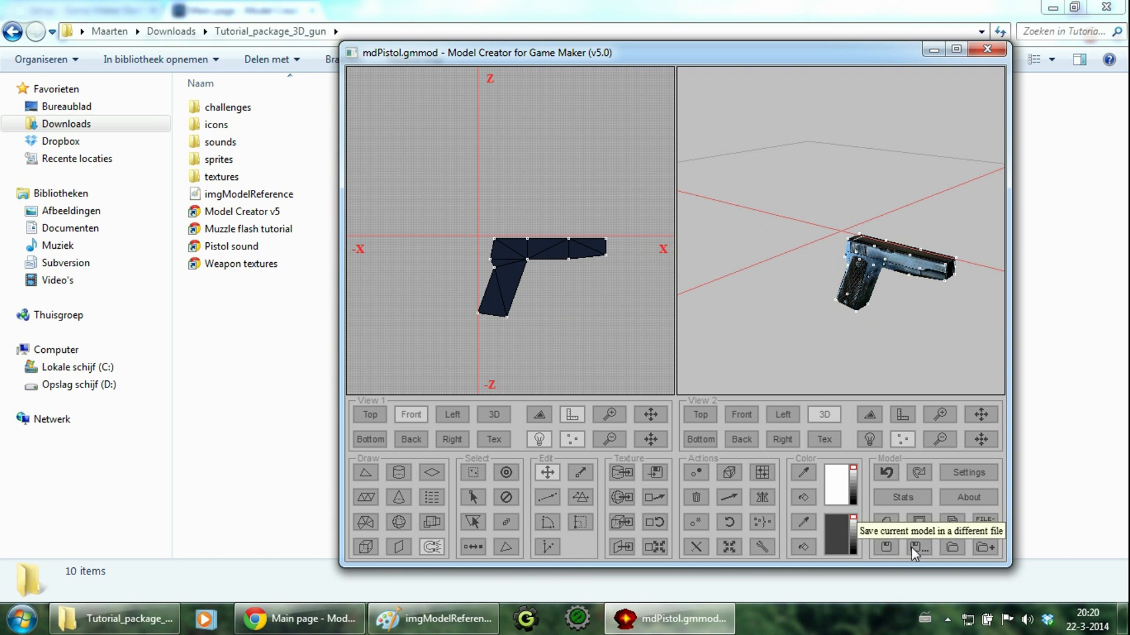
Step: Close the model editor and open the mdPistol model file from the Downloads folder in Notepad++
drag(949, 288, 827, 306)
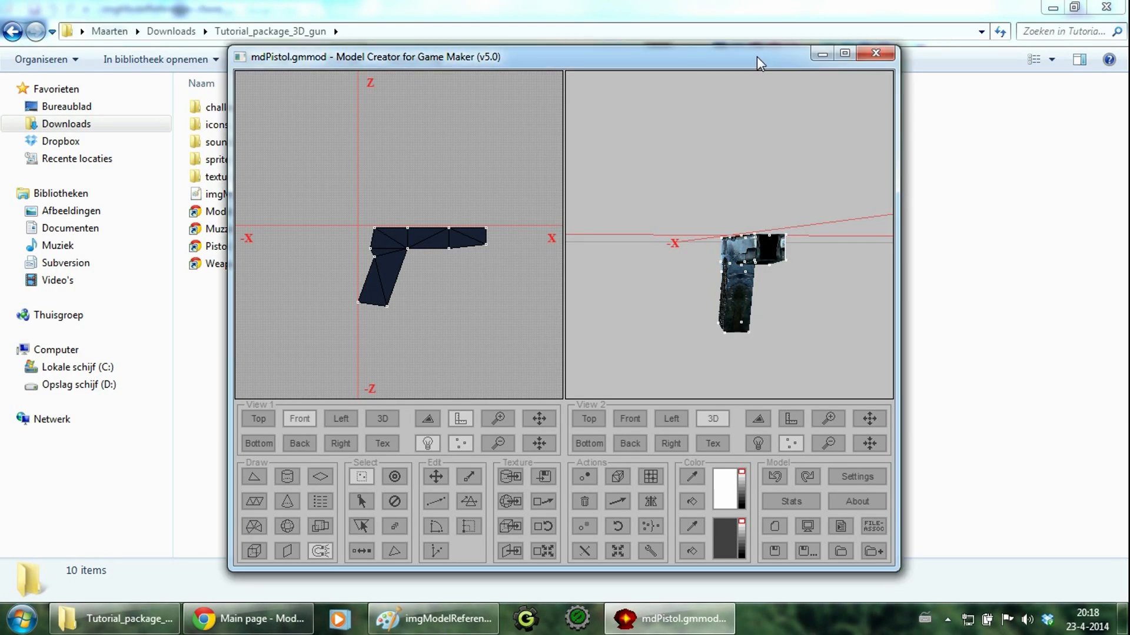
click(882, 58)
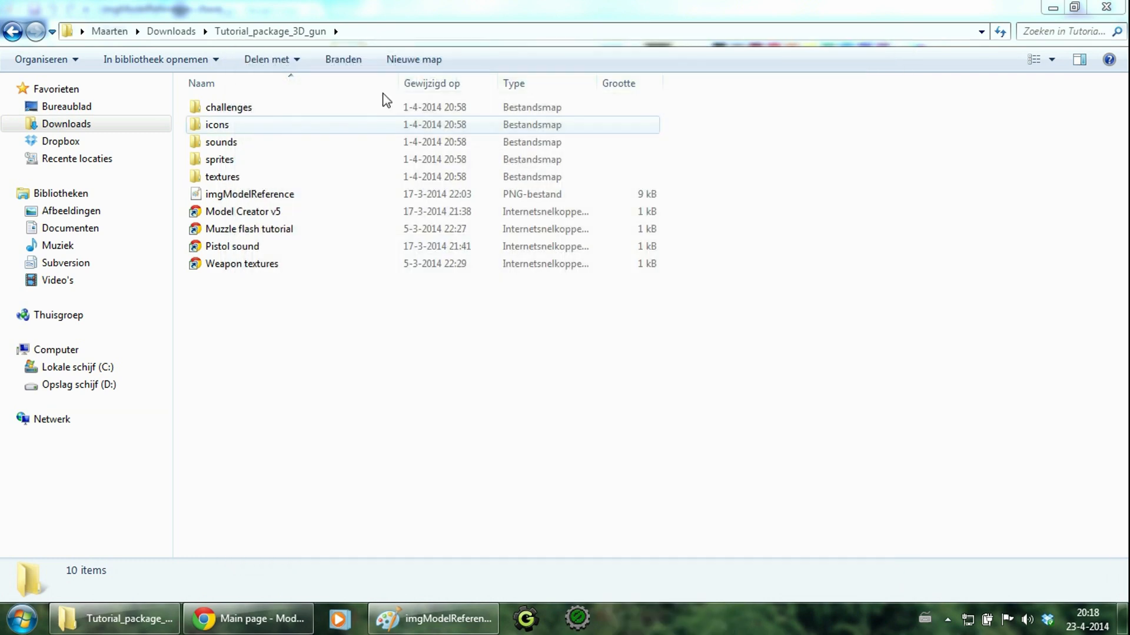
click(188, 30)
click(332, 147)
right_click(334, 146)
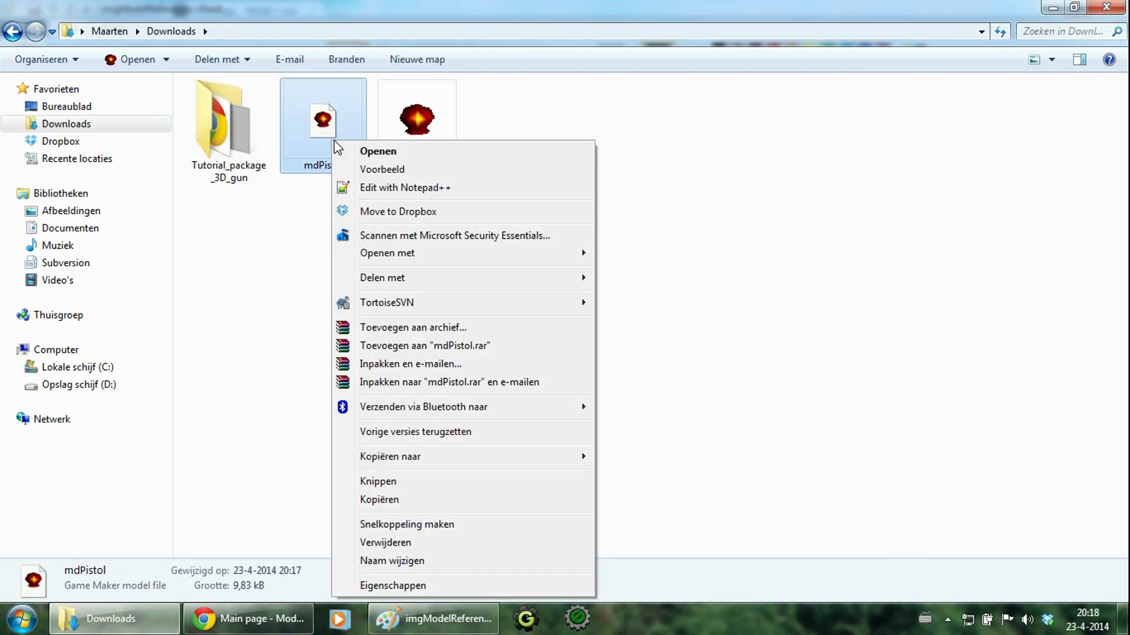
click(411, 189)
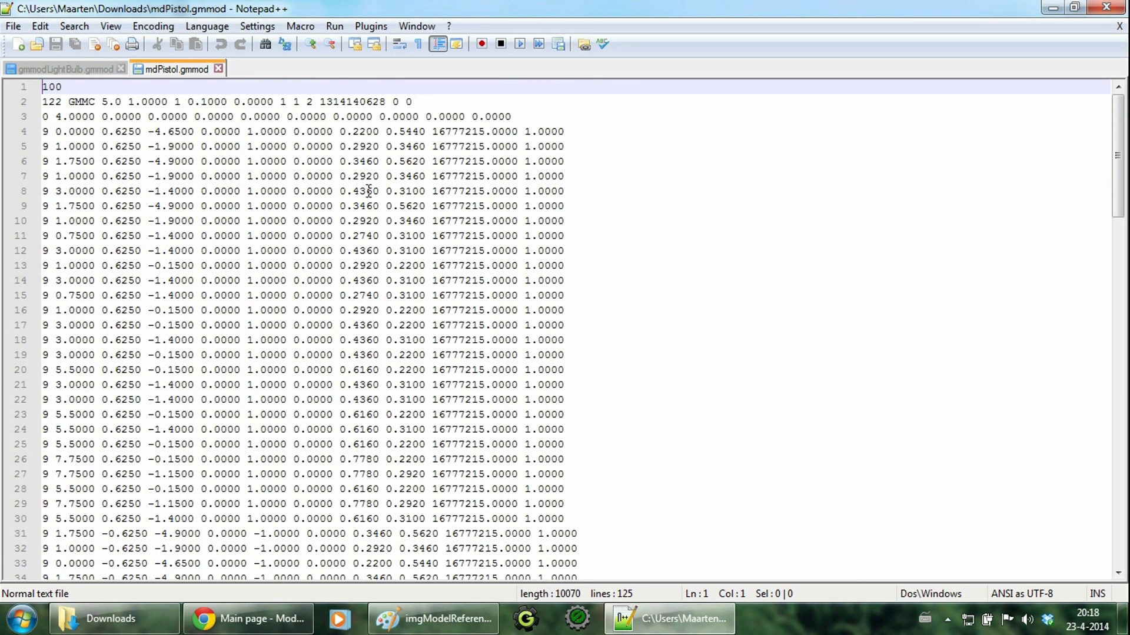
Step: Replace every period with a comma throughout mdPistol.gmmod
click(368, 191)
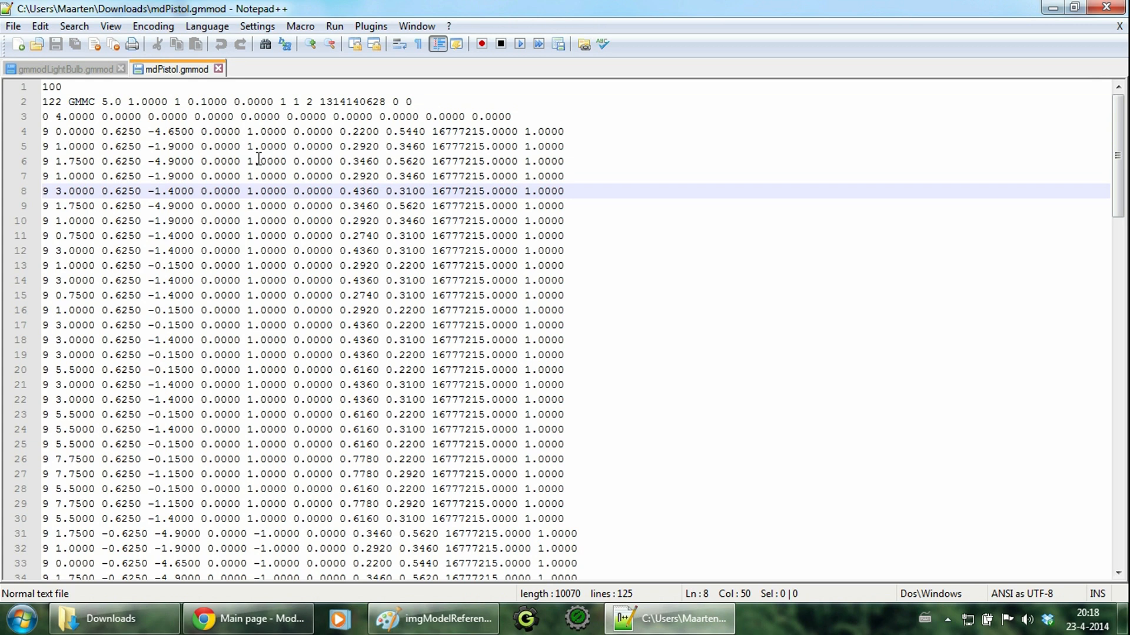
key(ctrl+f)
click(393, 211)
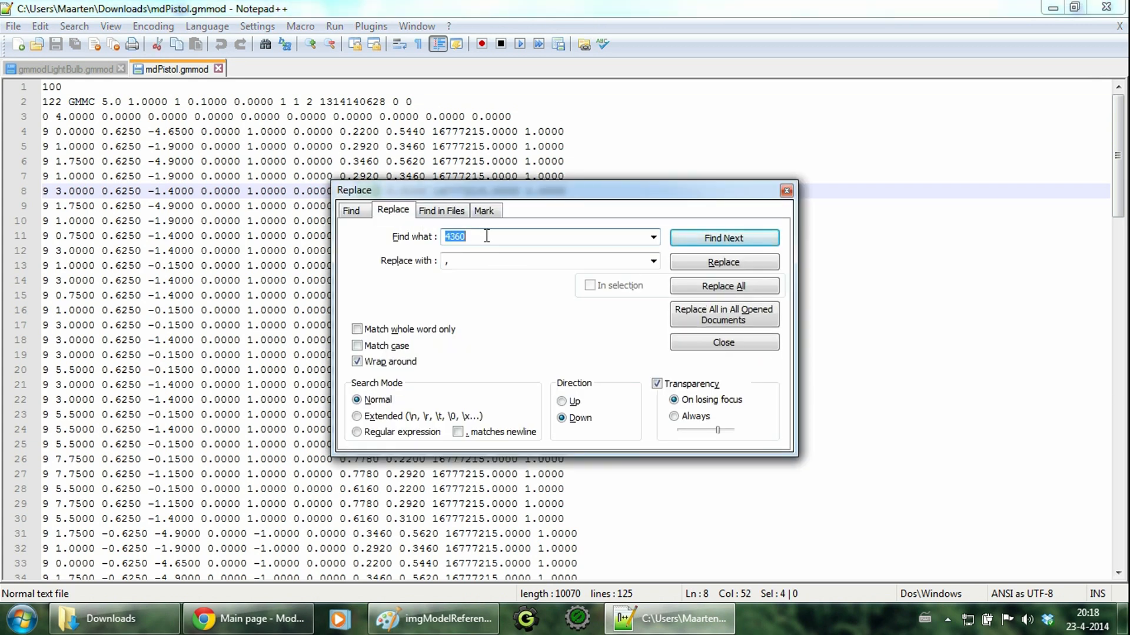
text(.)
key(Tab)
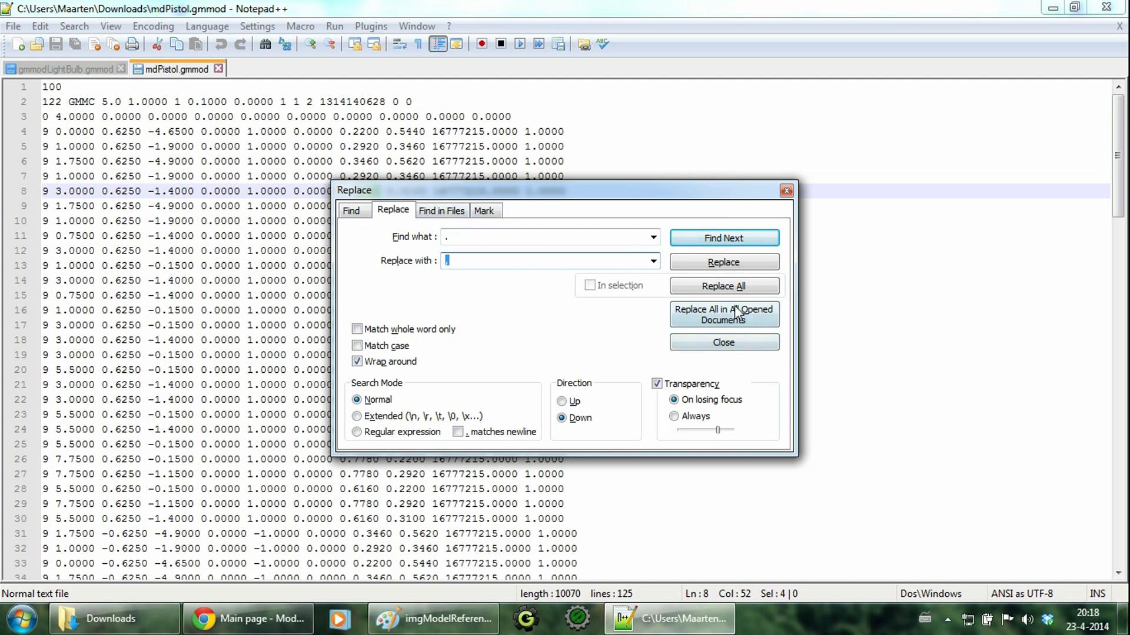
click(733, 288)
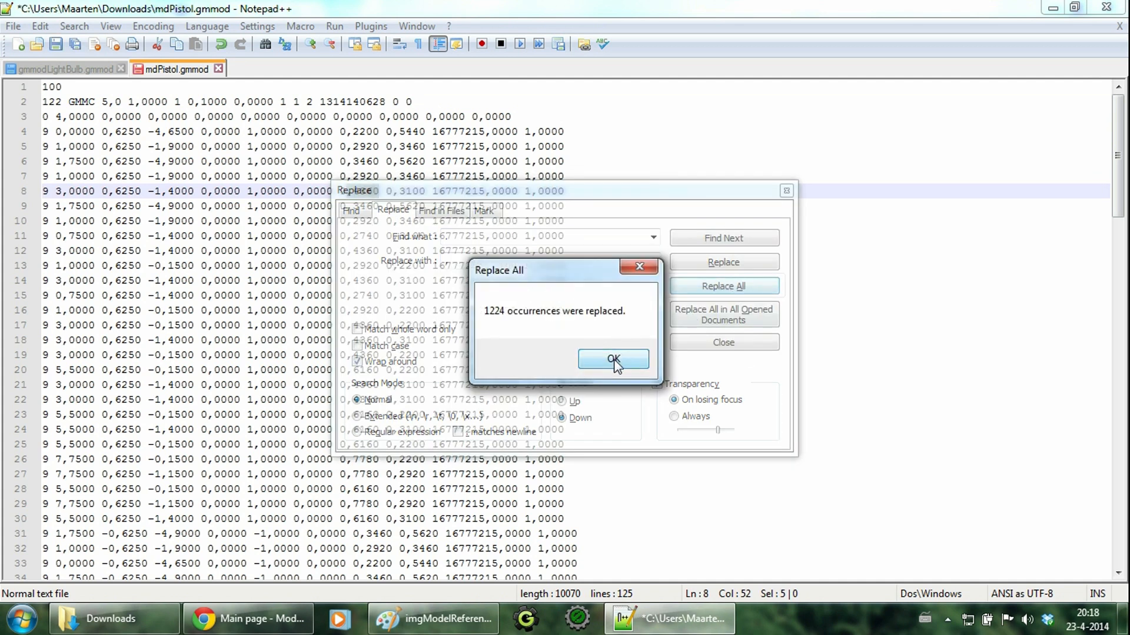
click(613, 358)
click(788, 190)
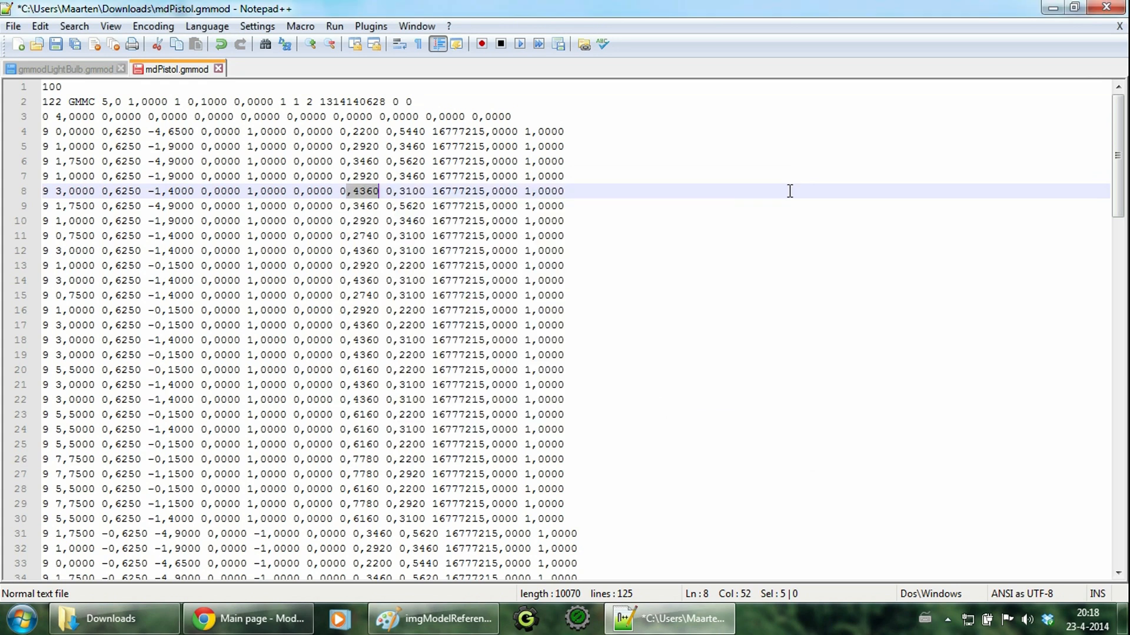
Step: Save the changes to mdPistol.gmmod and close Notepad++
key(ctrl+s)
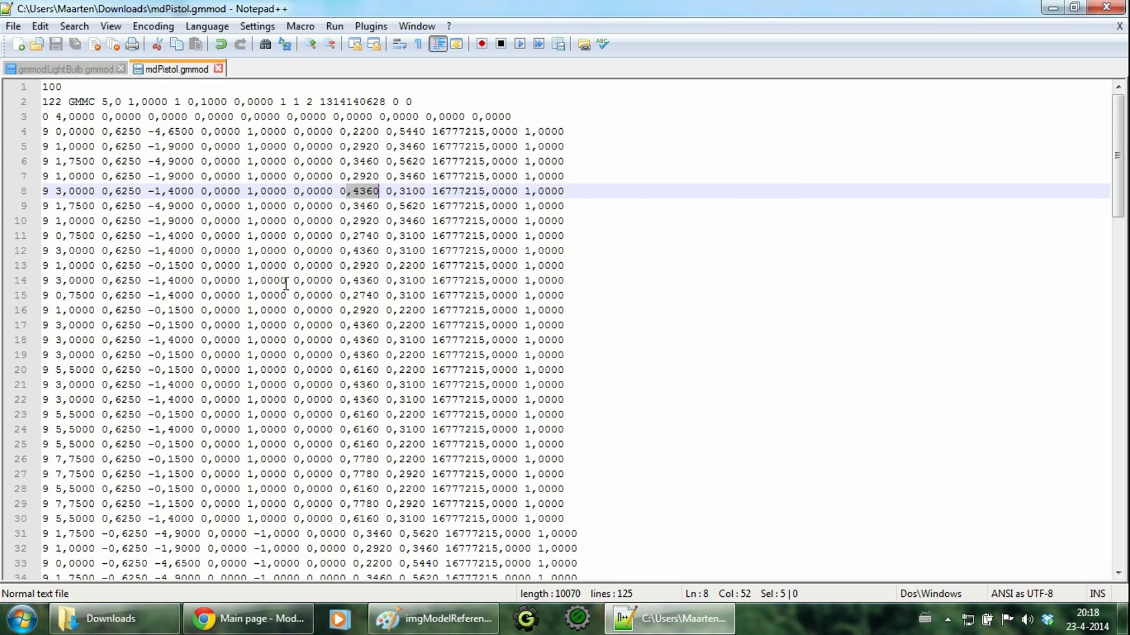
click(1106, 7)
click(311, 217)
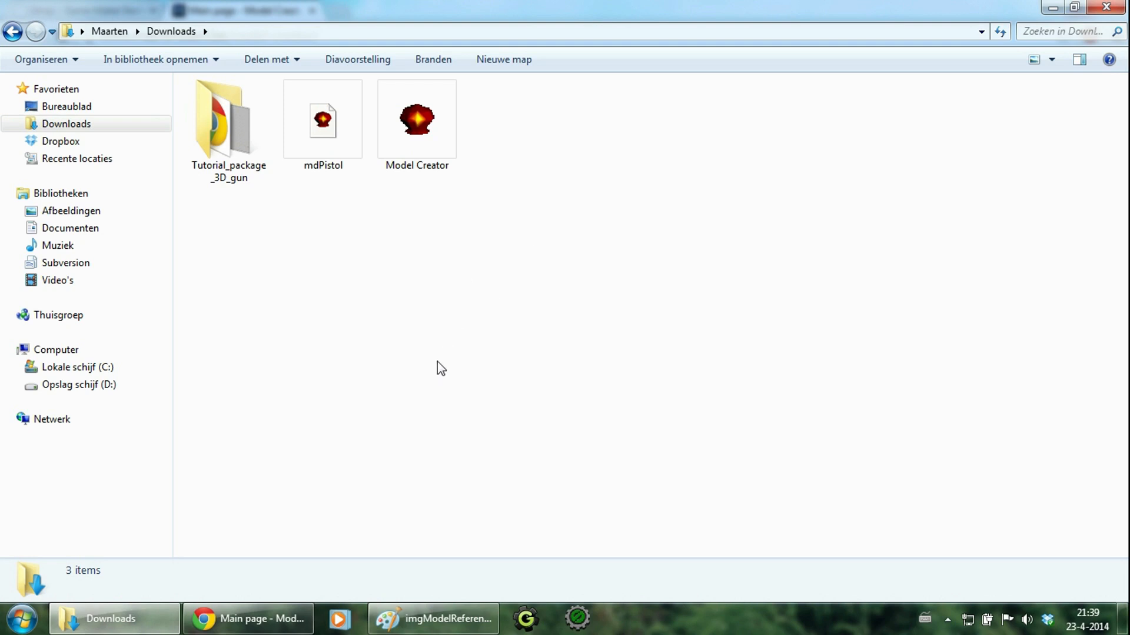
Step: Open the Challenges 3D Gun PDF from the challenges folder in Tutorial_package_3D_gun and read through the part 1 model exercises
double_click(229, 163)
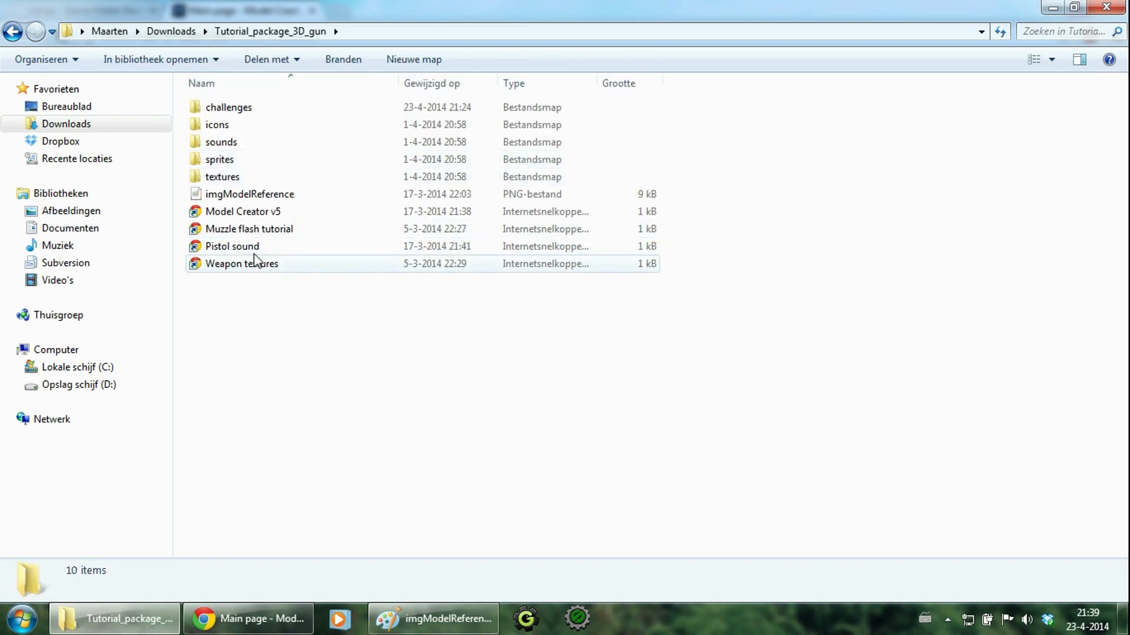
double_click(256, 107)
click(247, 139)
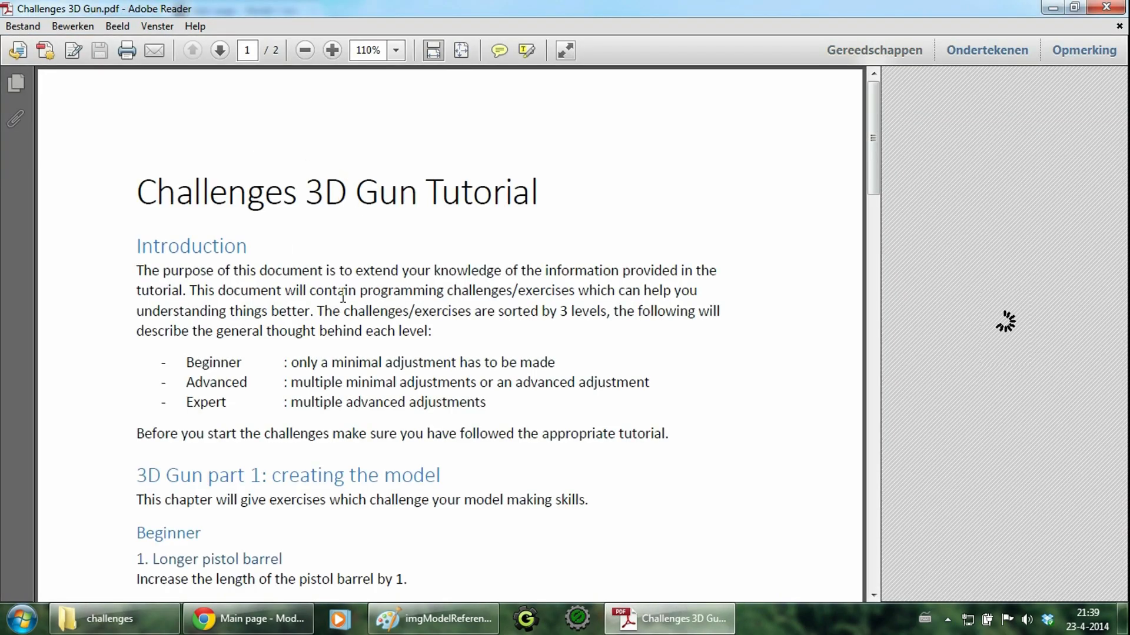
scroll(342, 298, down, 2)
scroll(323, 316, down, 3)
scroll(203, 281, down, 2)
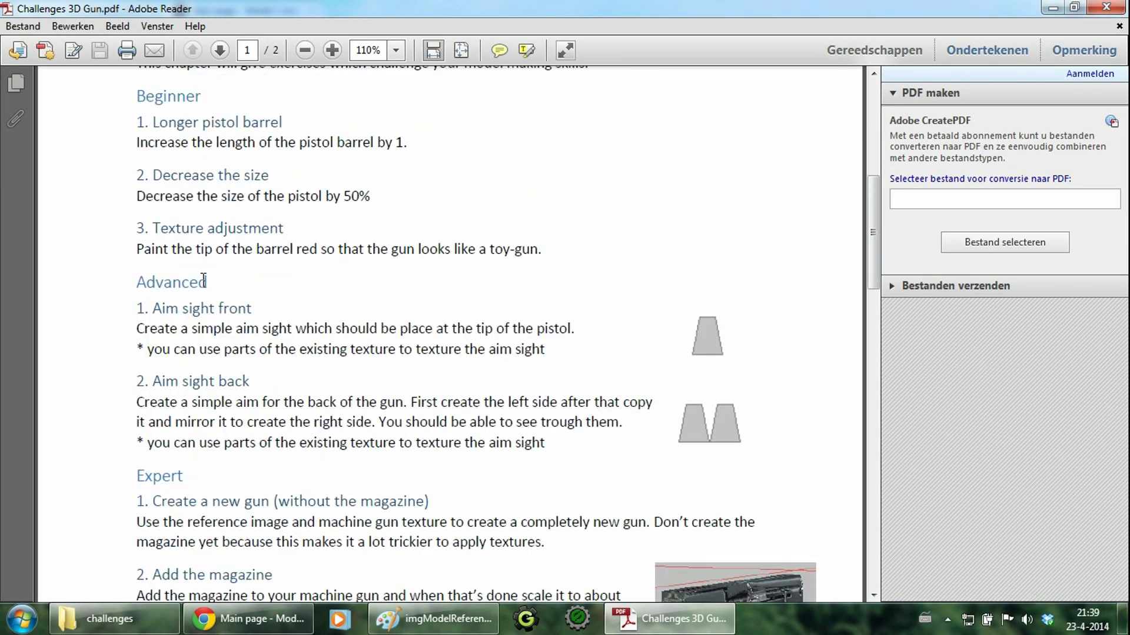
scroll(208, 328, down, 1)
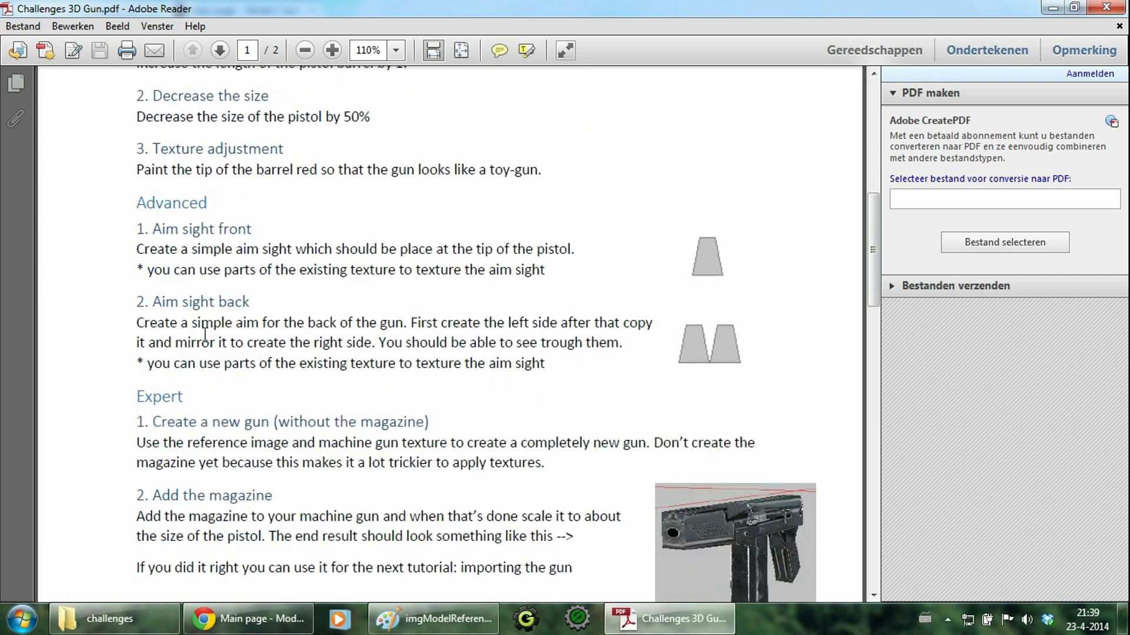